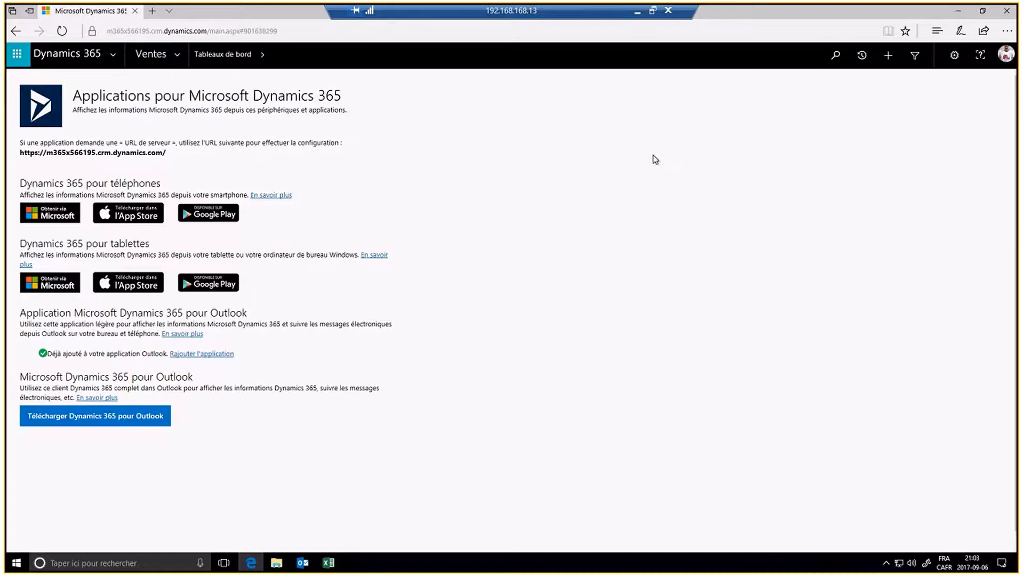
Step: Minimize the browser and show Outlook's Dynamics 365 backstage page for the Demo DLNQ organisation
left_click(958, 12)
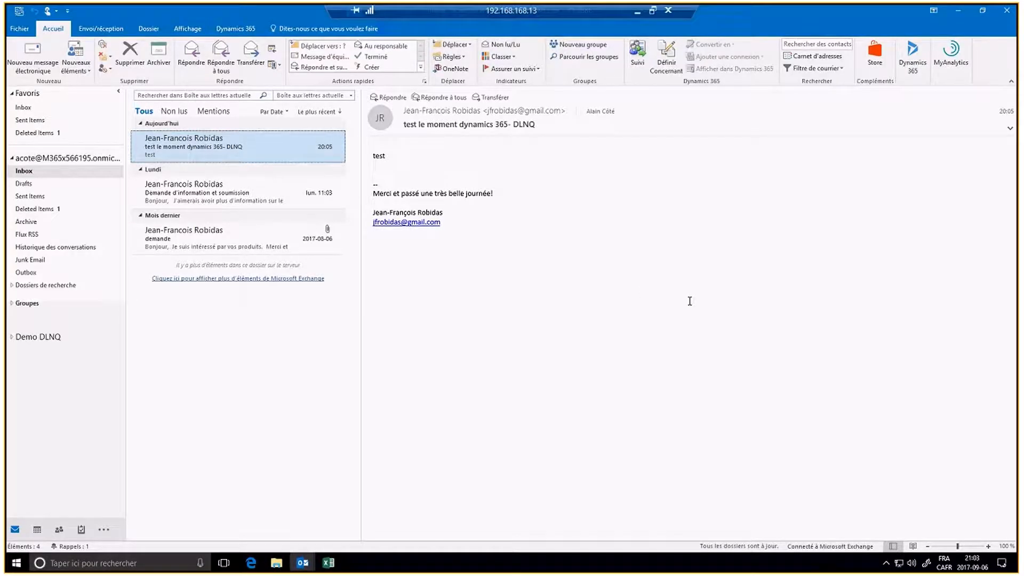
left_click(19, 33)
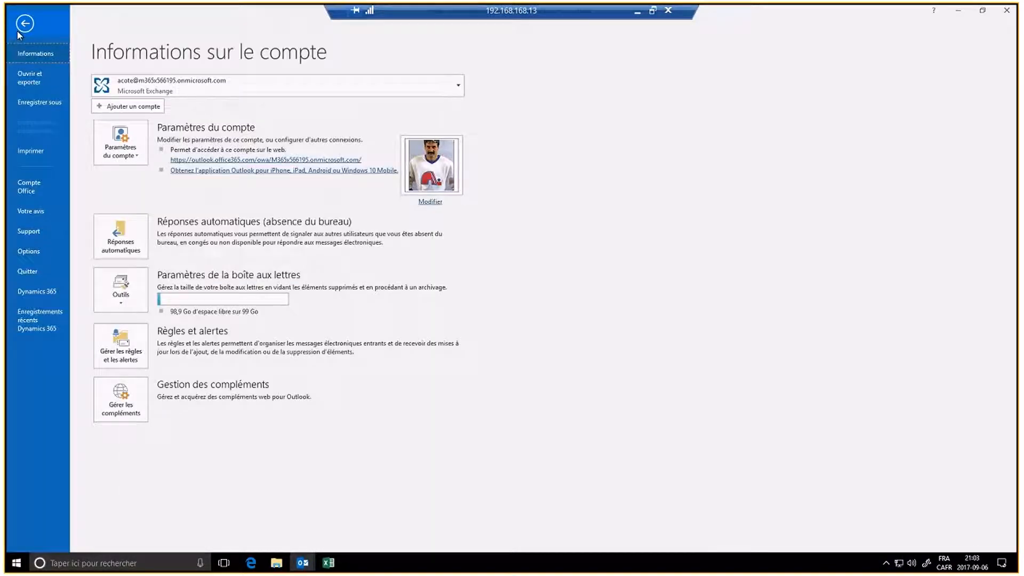
left_click(29, 292)
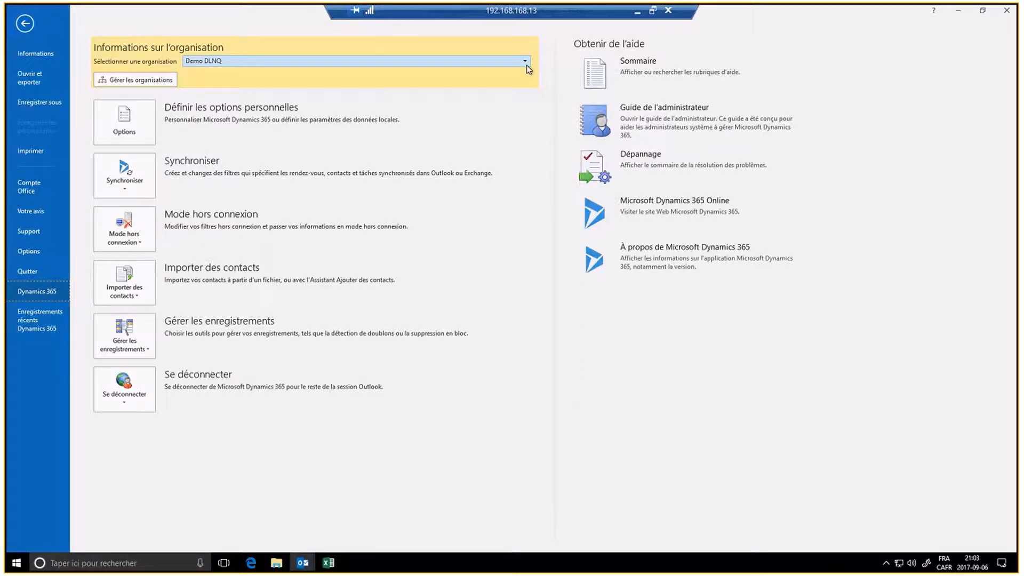
Step: Open Dynamics 365 personal options and review the Général tab: 250 records per page, simple advanced find
left_click(127, 117)
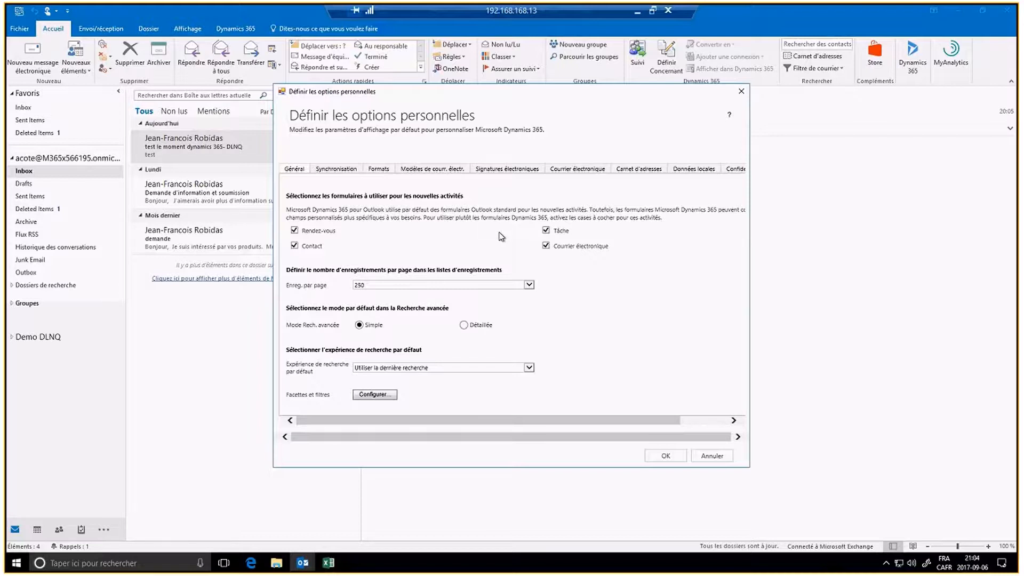
scroll(558, 313, "down", 3)
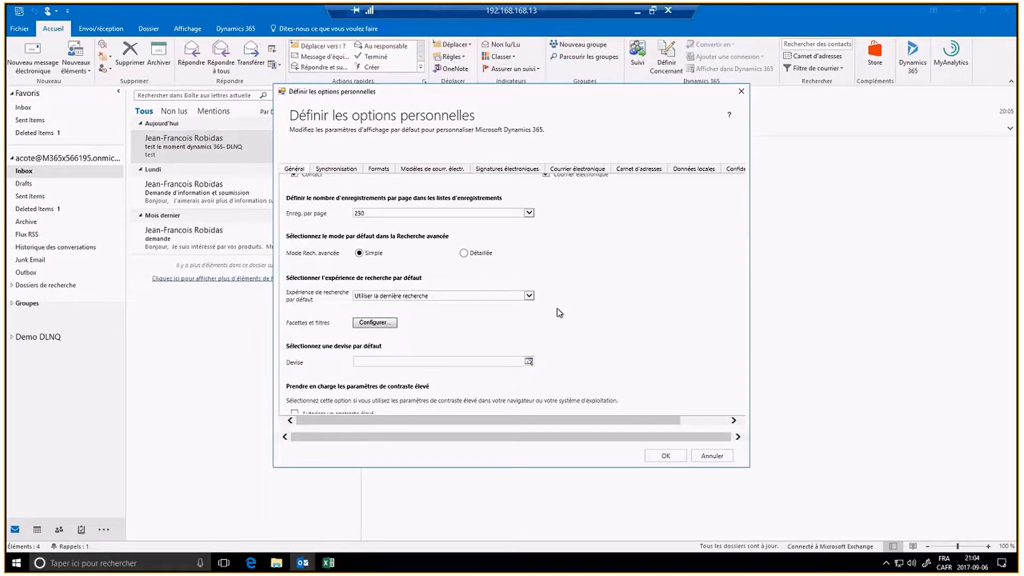
scroll(559, 313, "down", 3)
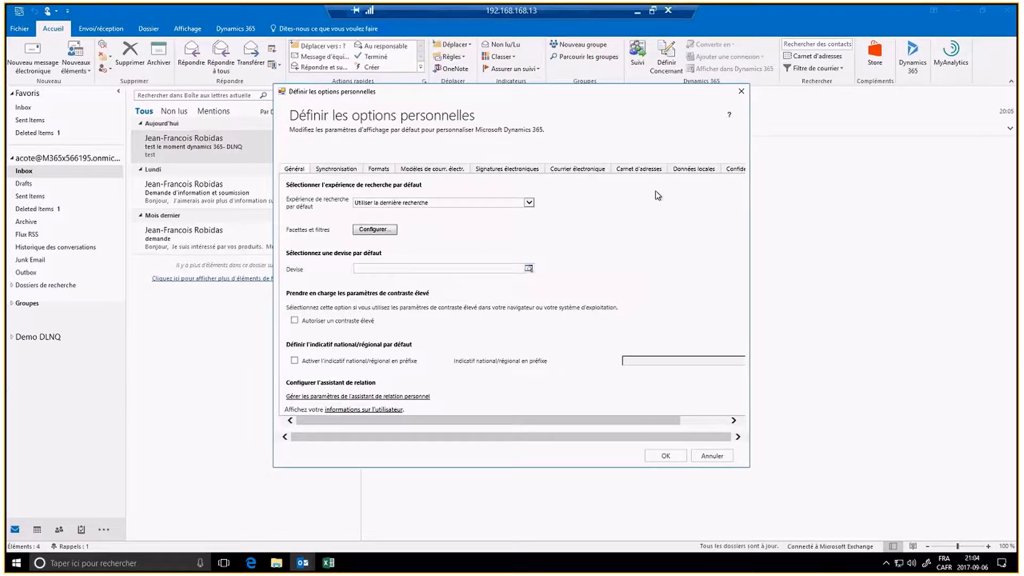
scroll(658, 195, "up", 1)
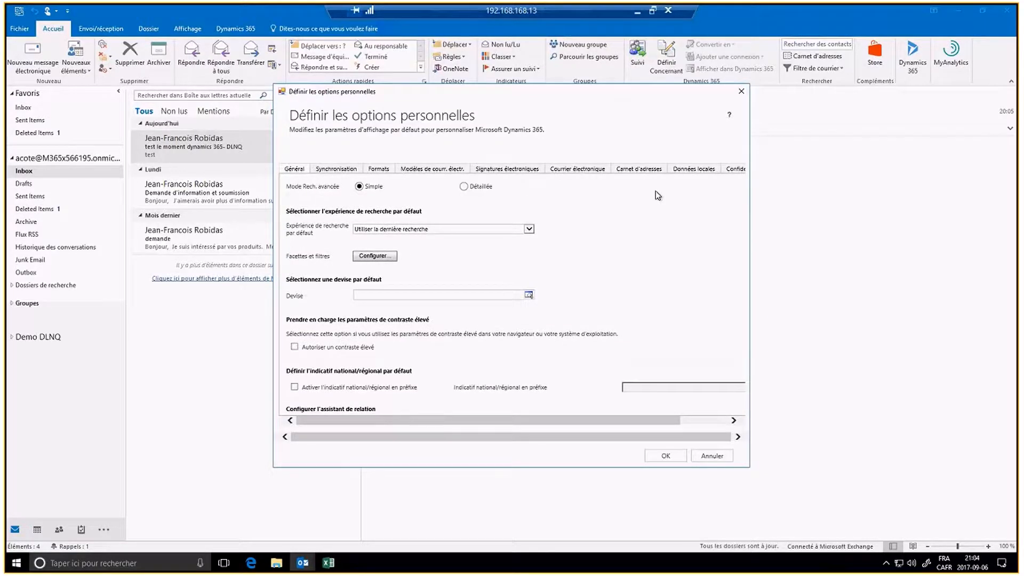
scroll(658, 195, "down", 1)
scroll(657, 195, "up", 6)
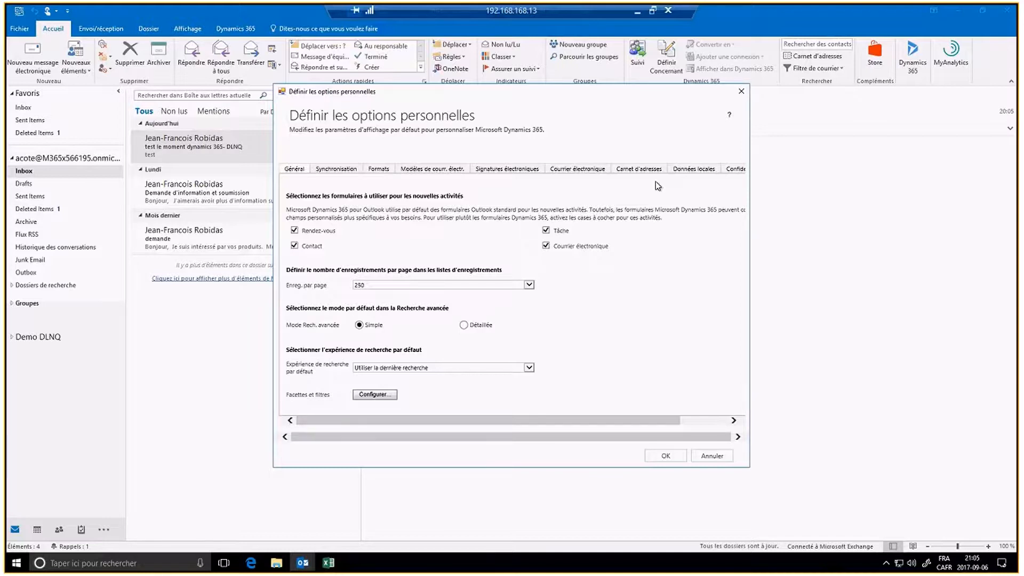
Step: Scroll down the Général tab of the Dynamics 365 personal options dialog
scroll(705, 284, "down", 4)
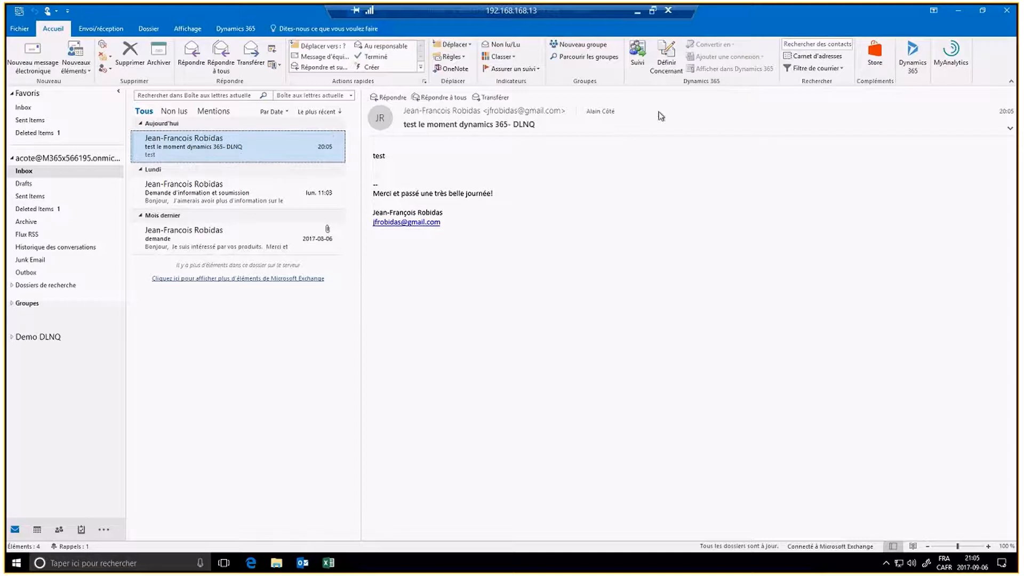
Step: Track the 'test le moment dynamics 365- DLNQ' email without a duplicate copy and show the Convertir en choices
left_click(638, 59)
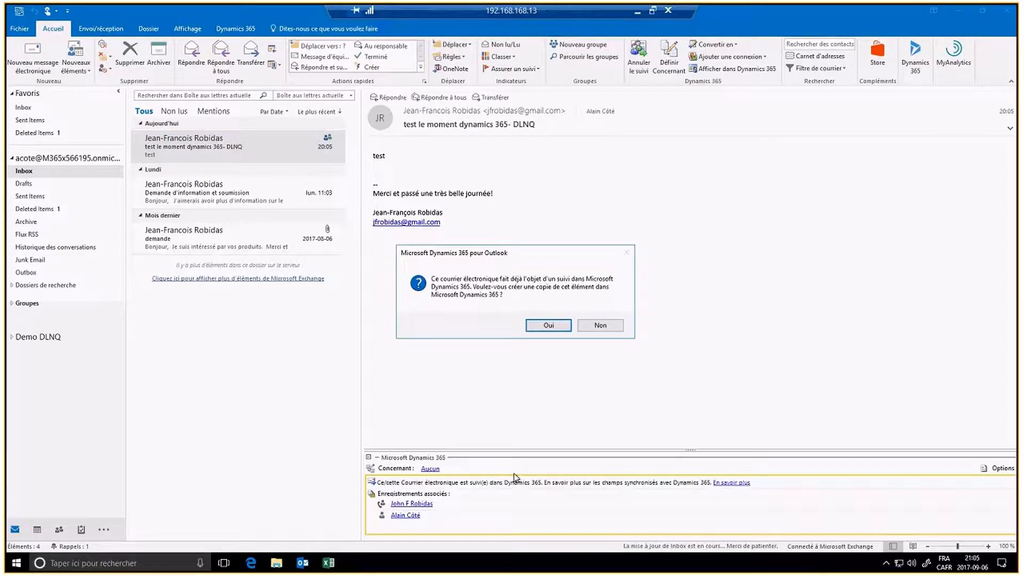
left_click(599, 326)
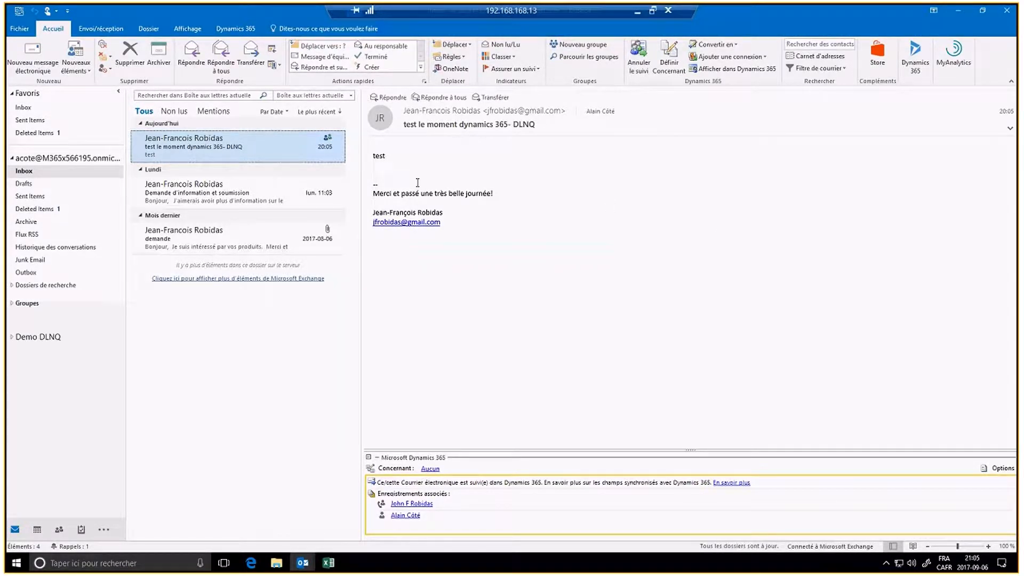
left_click(728, 45)
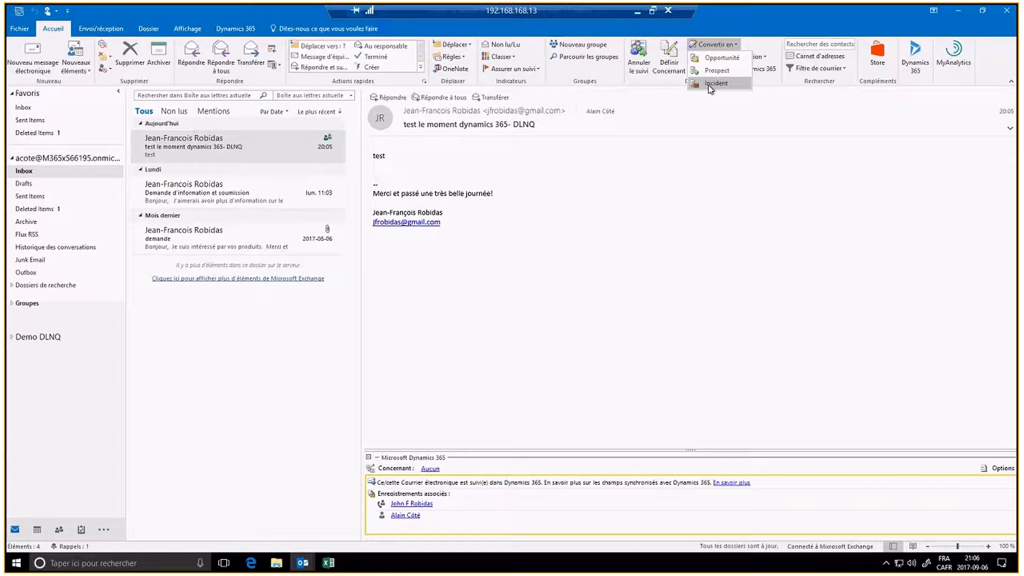
Step: Convert the email into an Incident for client DLNQ with subject 'test Dynamics 365'
left_click(710, 84)
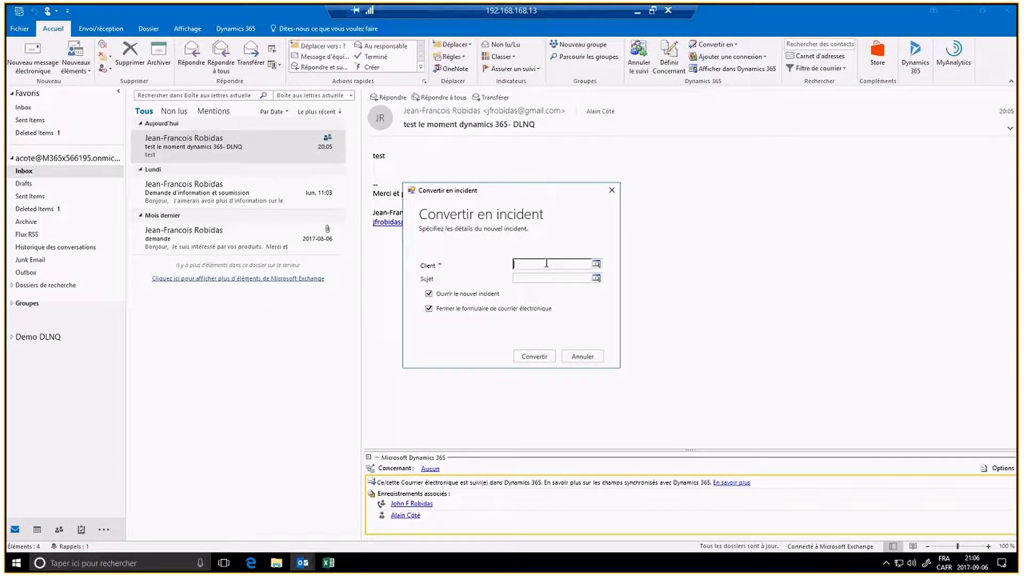
type("dlnq")
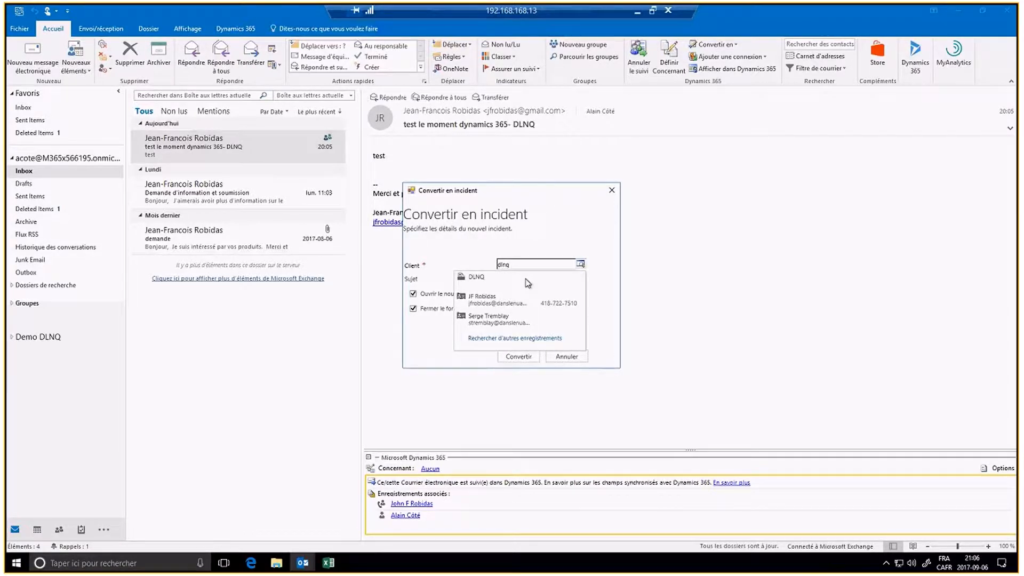
left_click(527, 281)
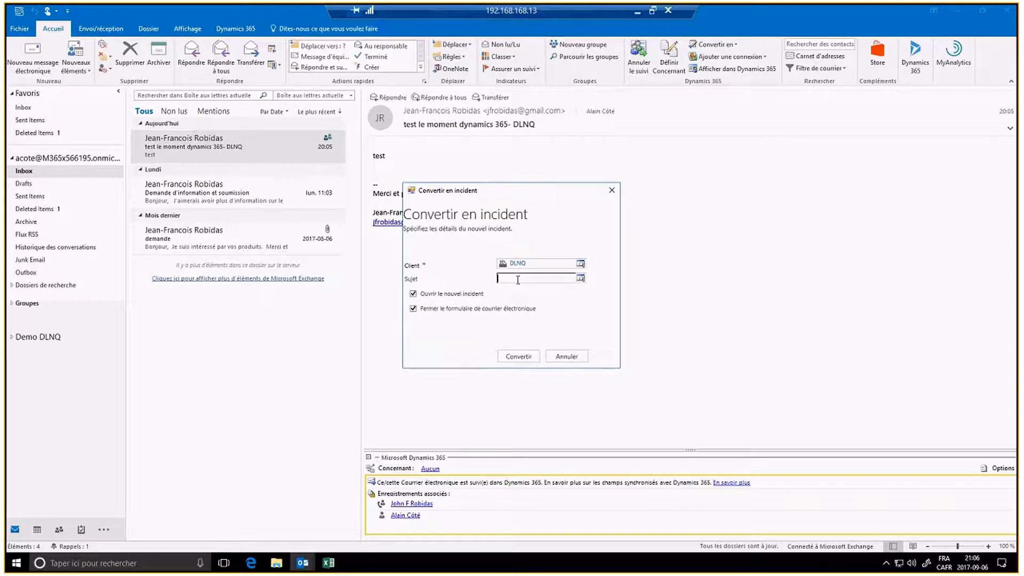
type("test Dynamics 365")
left_click(517, 356)
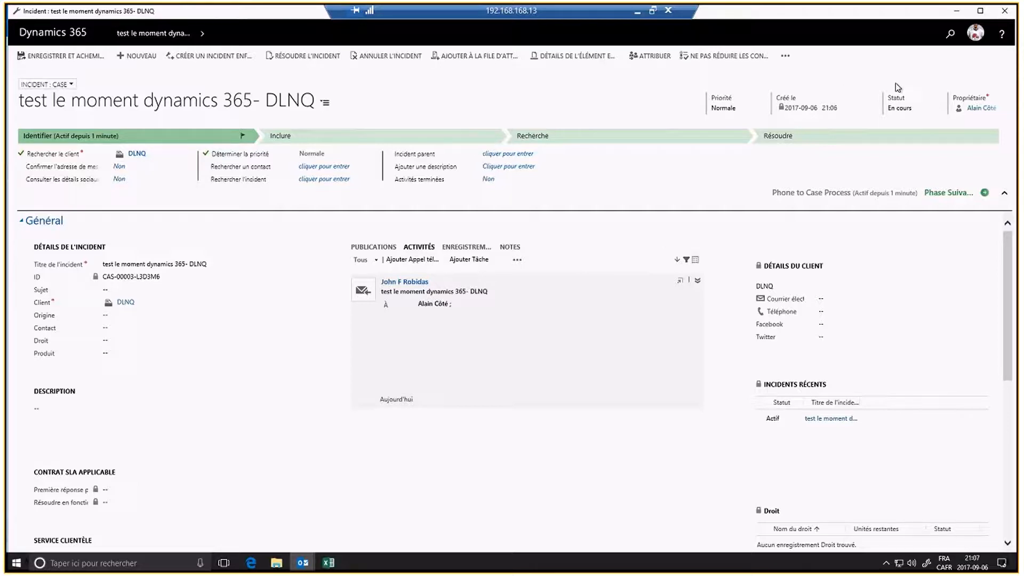
Step: Close the new case window to return to Outlook
left_click(1004, 12)
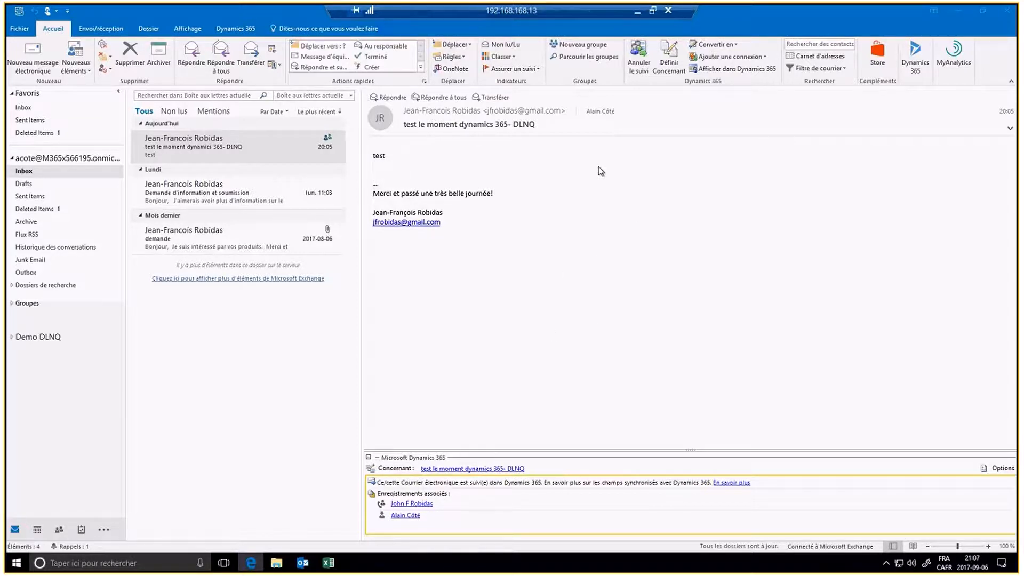
left_click(724, 70)
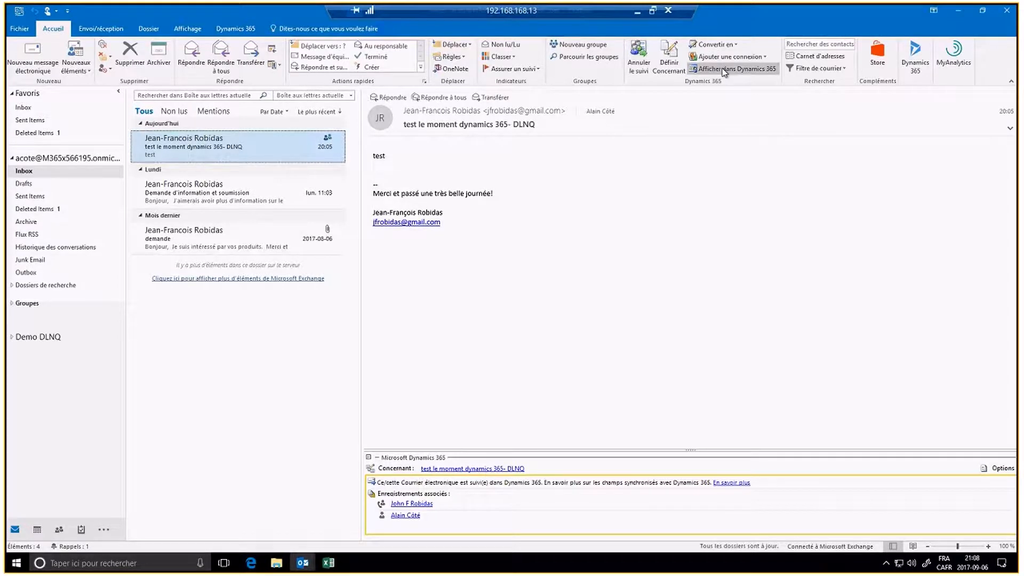
left_click(723, 70)
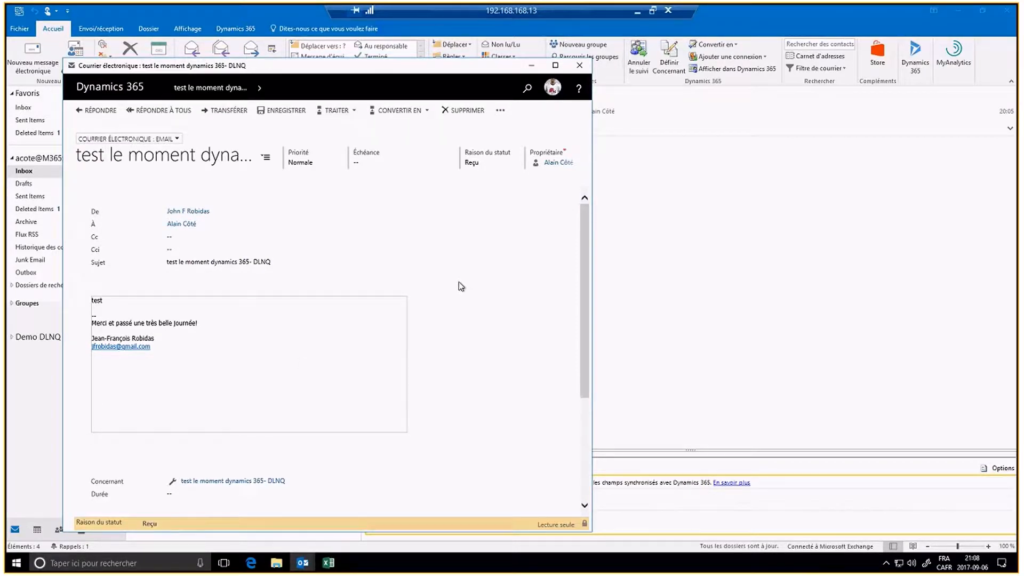
left_click(579, 65)
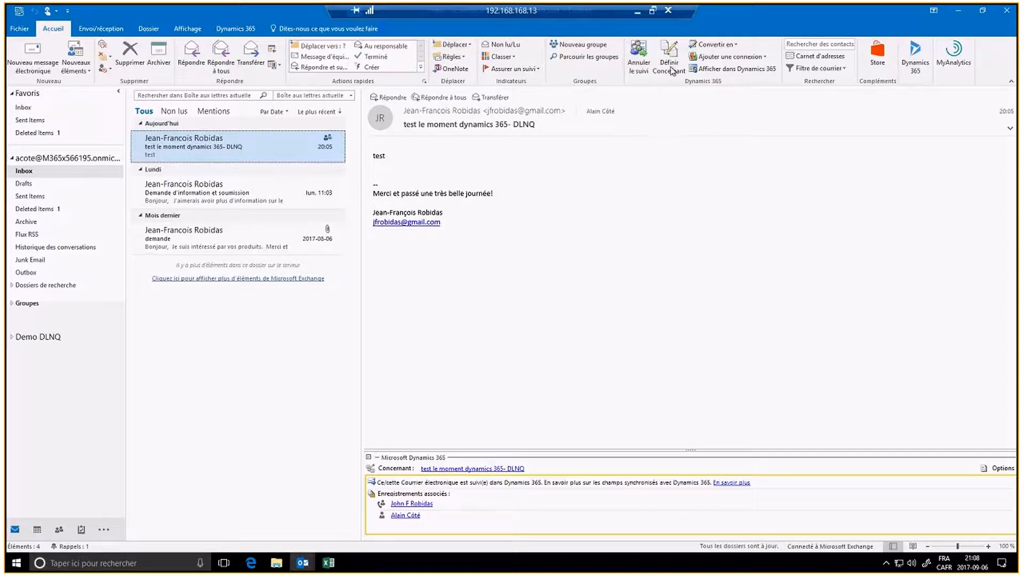
Step: Open the 'Demande d'information et soumission' email and track it without creating a copy
left_click(208, 201)
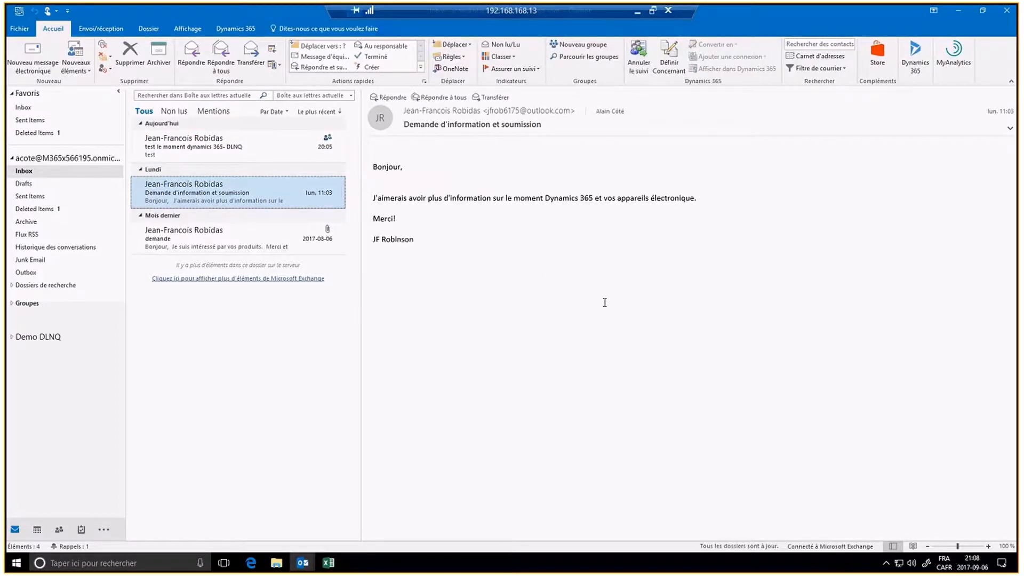
left_click(671, 66)
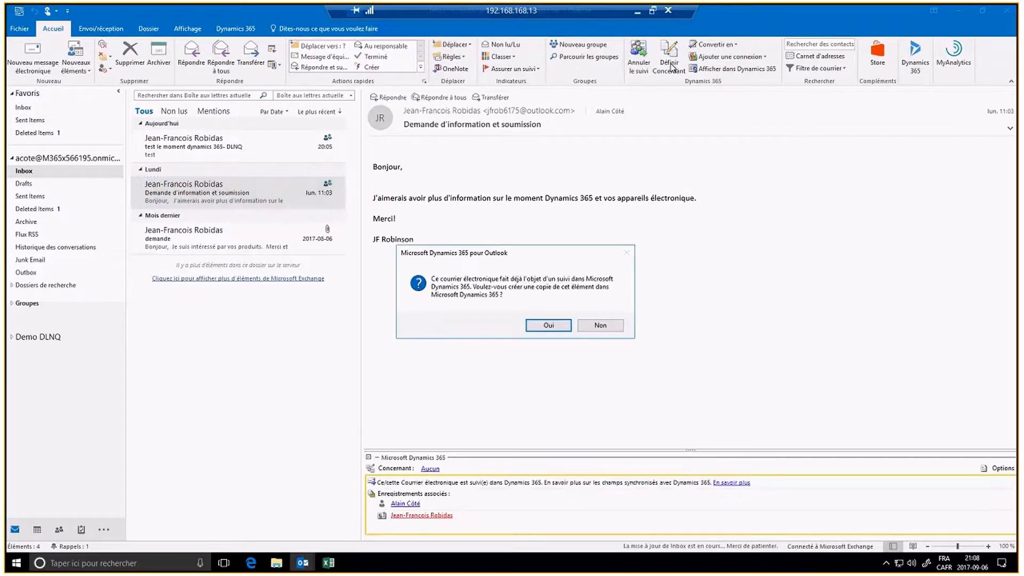
left_click(600, 324)
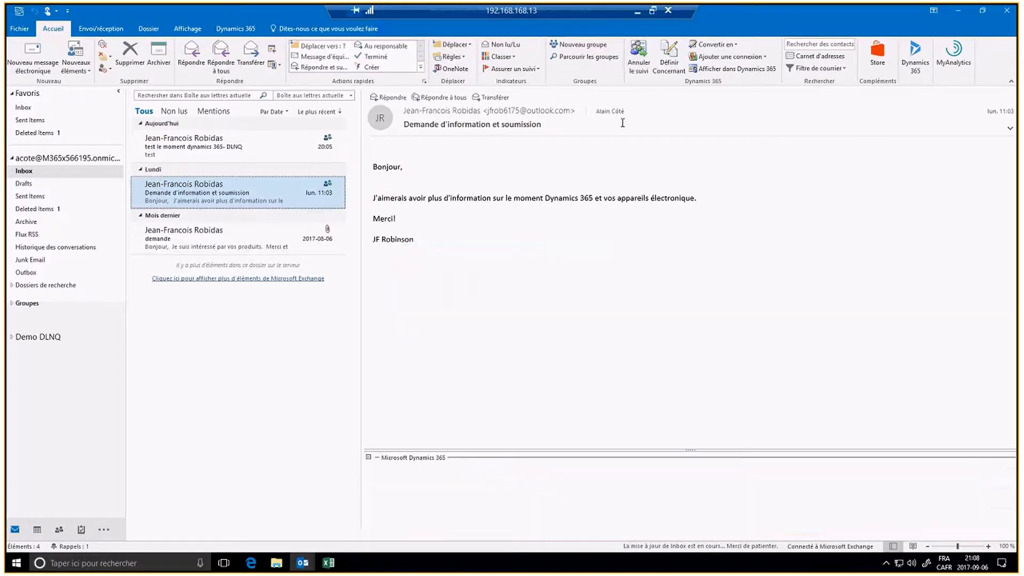
Step: Set the email's regarding record to the 'information sur les produits' opportunity from this week's opportunities
left_click(667, 65)
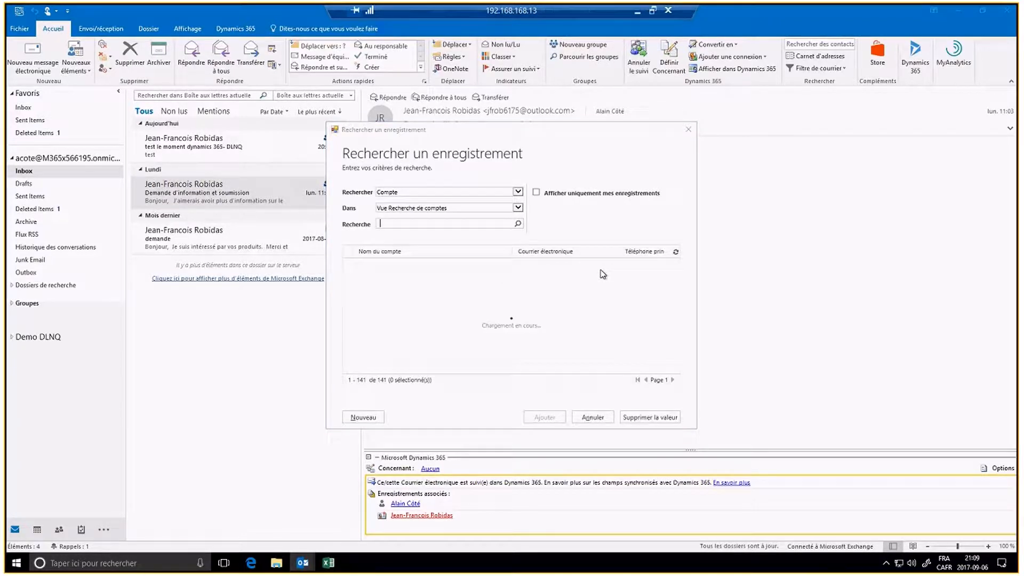
left_click(519, 193)
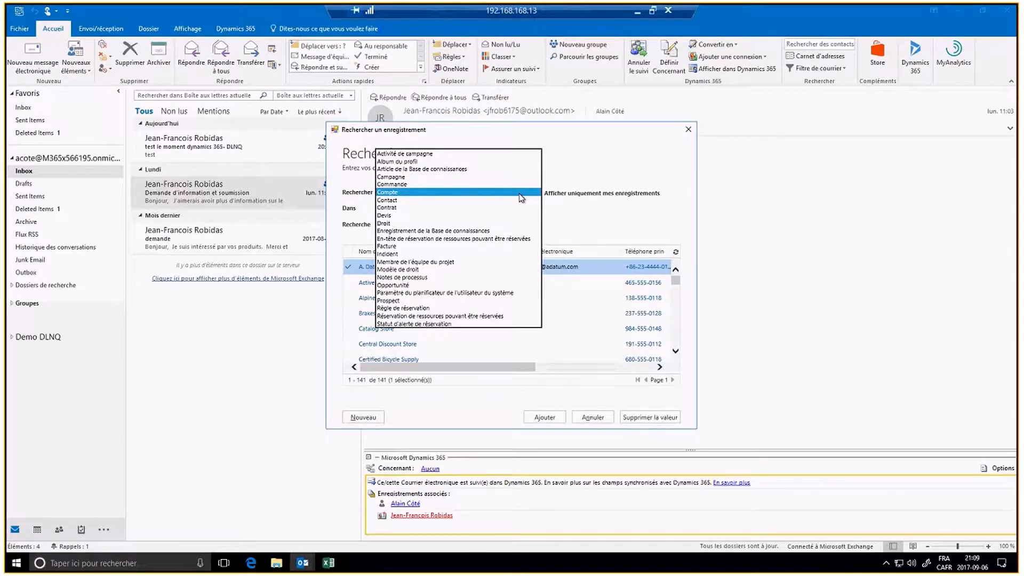
left_click(419, 287)
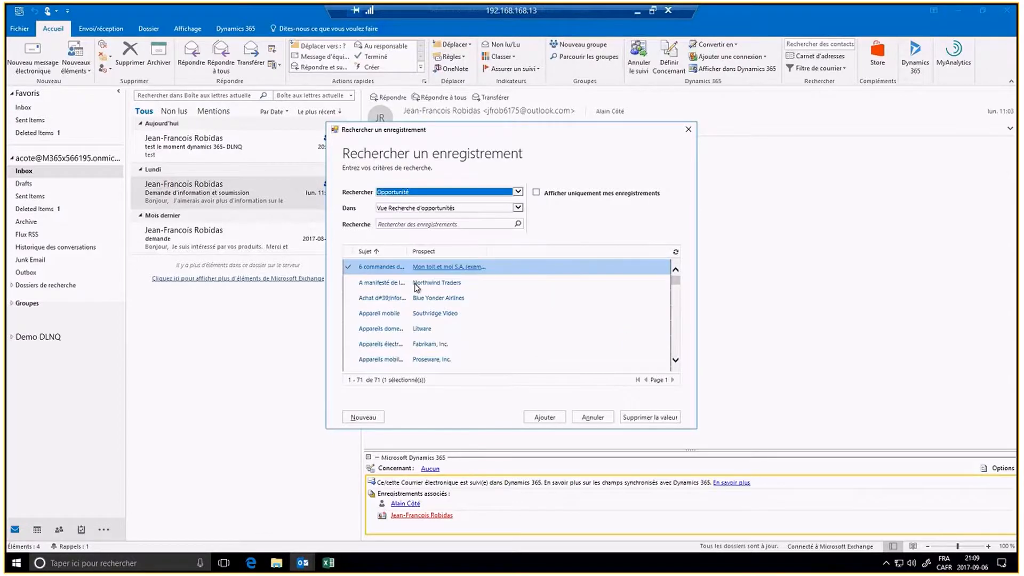
left_click(518, 208)
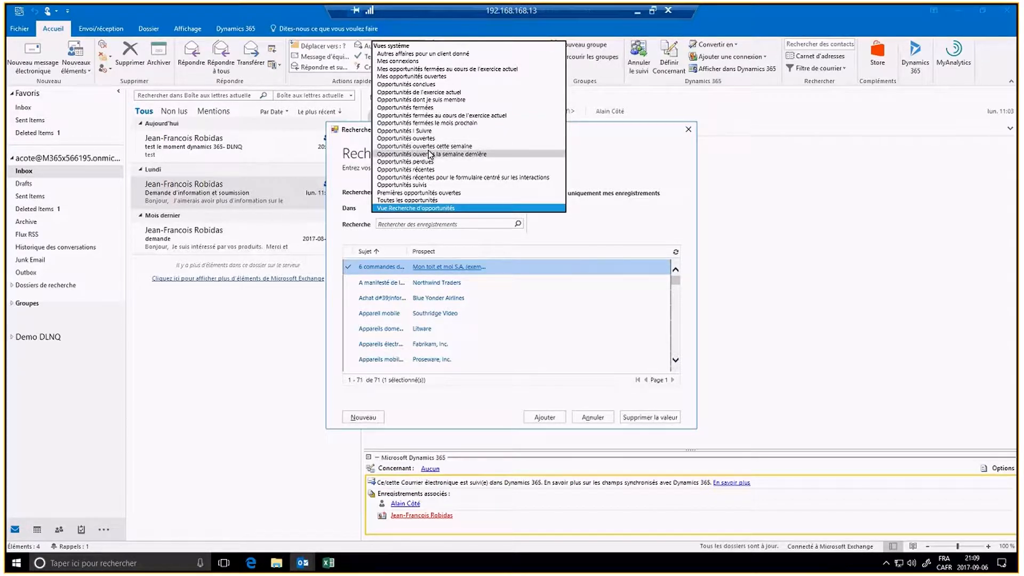
left_click(430, 154)
left_click(517, 209)
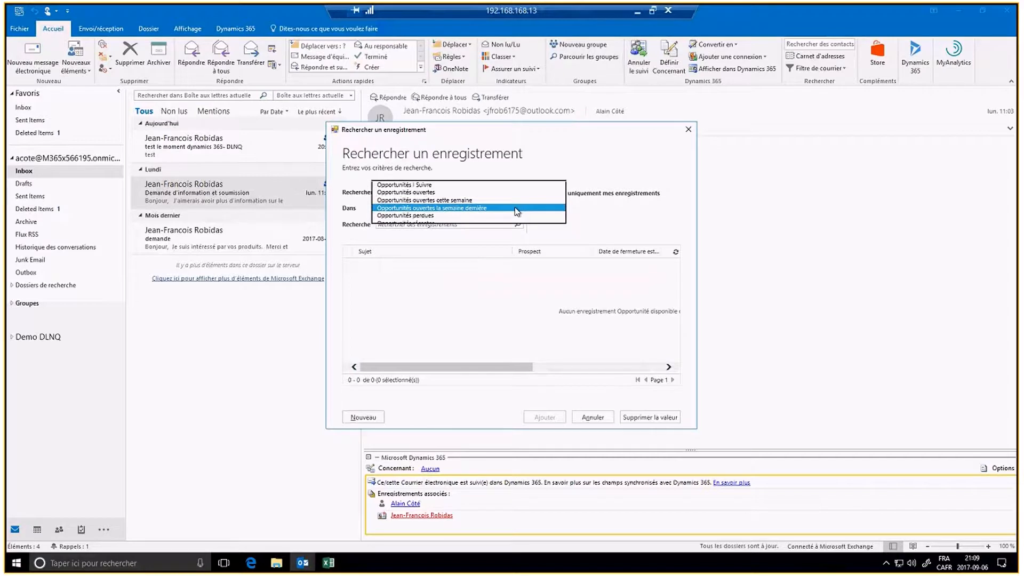
left_click(453, 207)
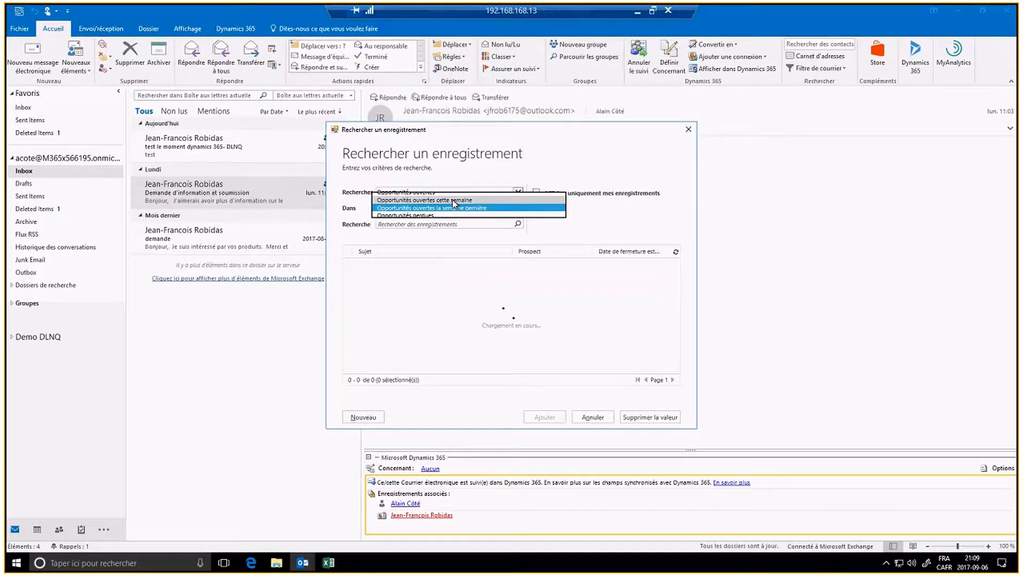
left_click(453, 201)
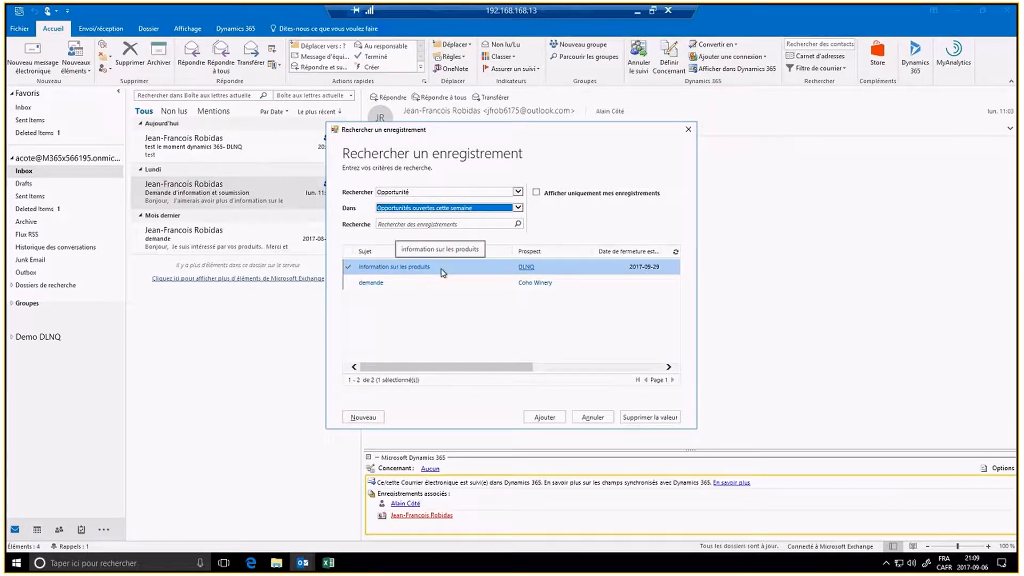
left_click(544, 418)
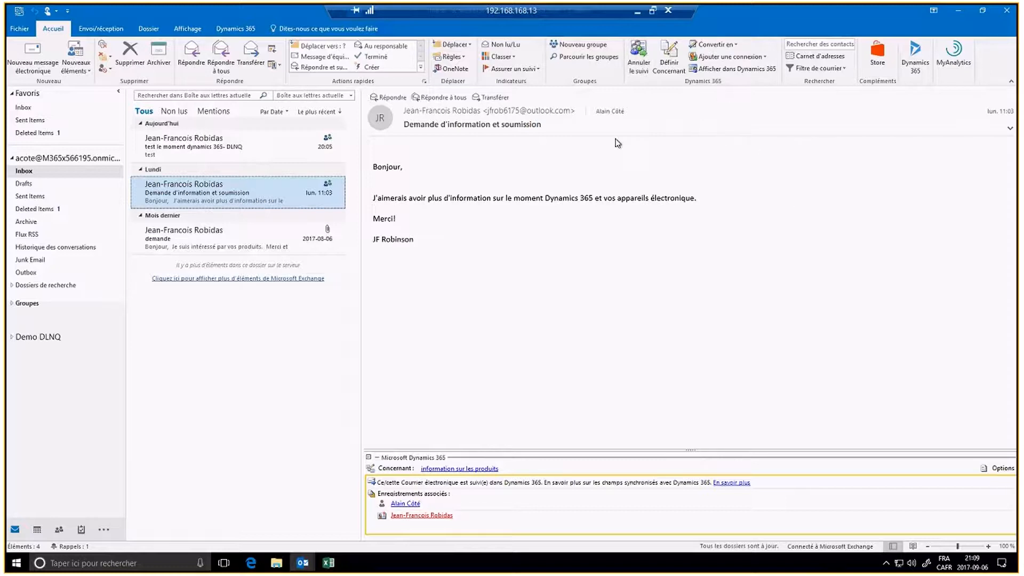
Step: Create a new Dynamics 365 task with subject 'test', then close the form
left_click(80, 74)
mouse_move(107, 173)
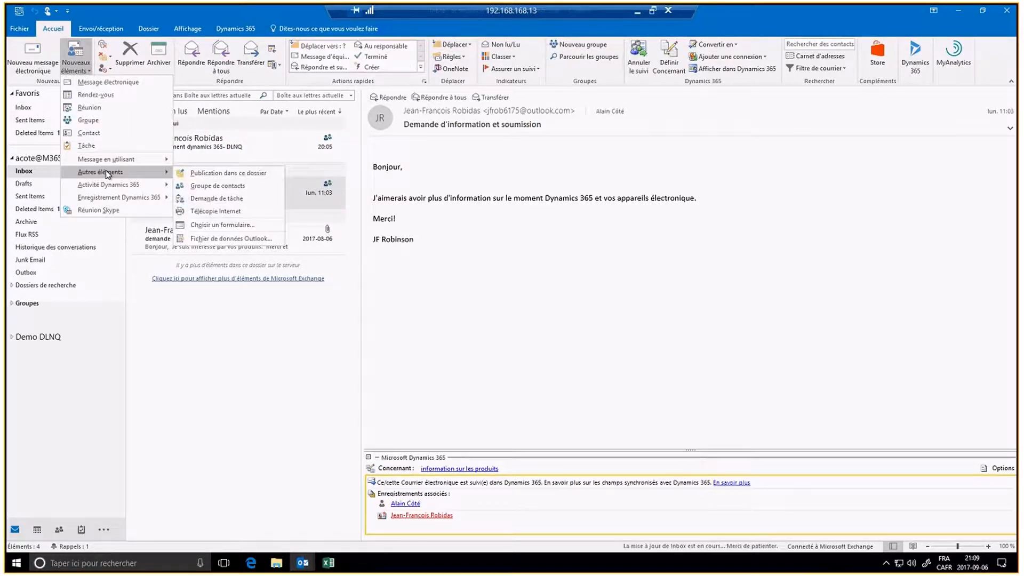
mouse_move(108, 186)
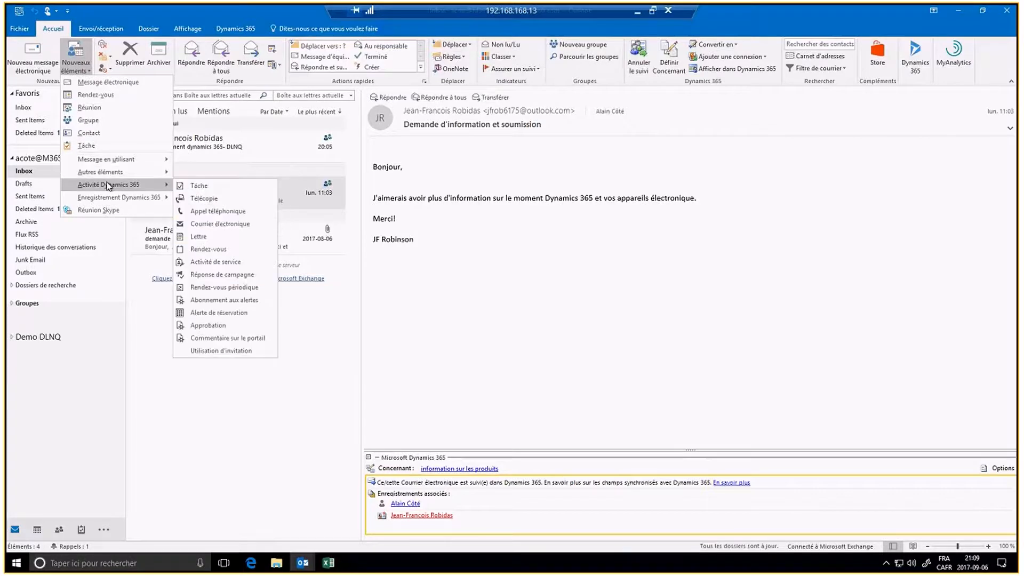
left_click(204, 186)
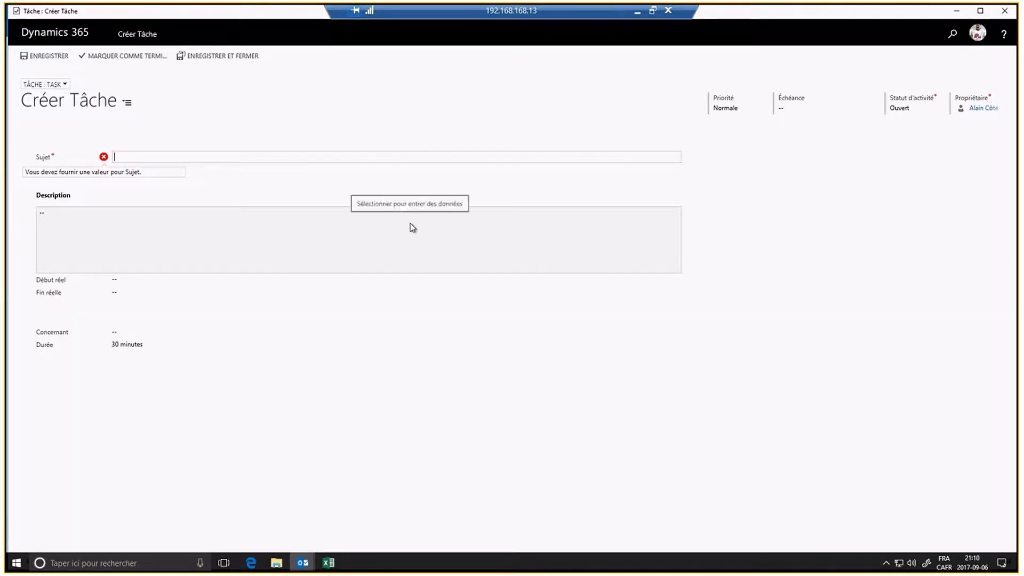
left_click(441, 203)
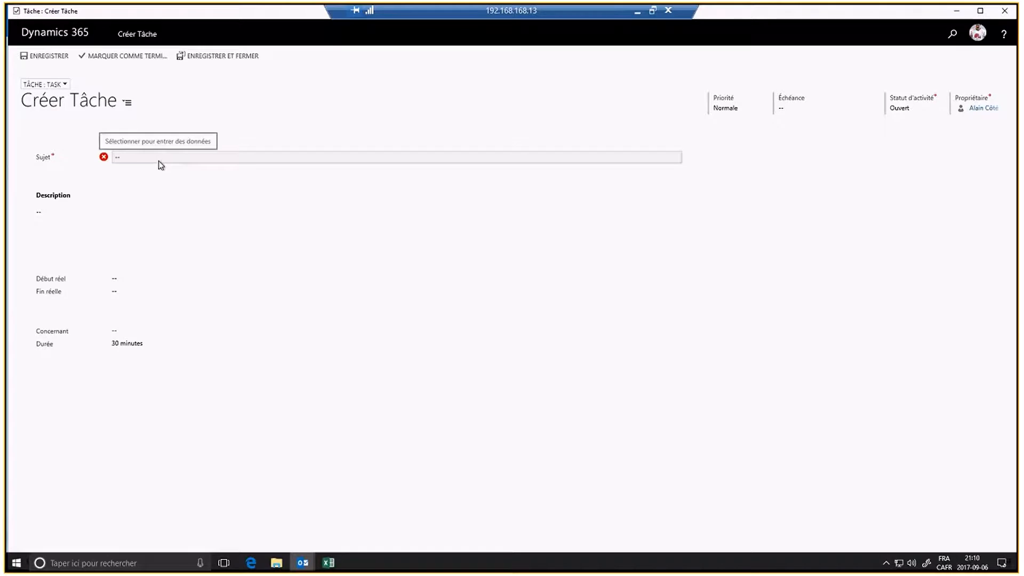
left_click(225, 156)
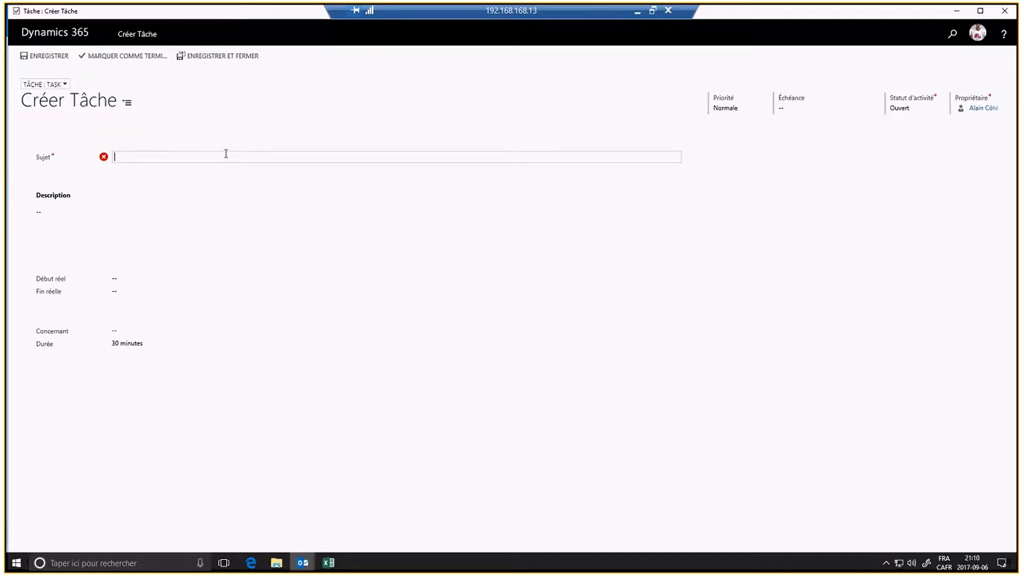
type("test")
left_click(1005, 10)
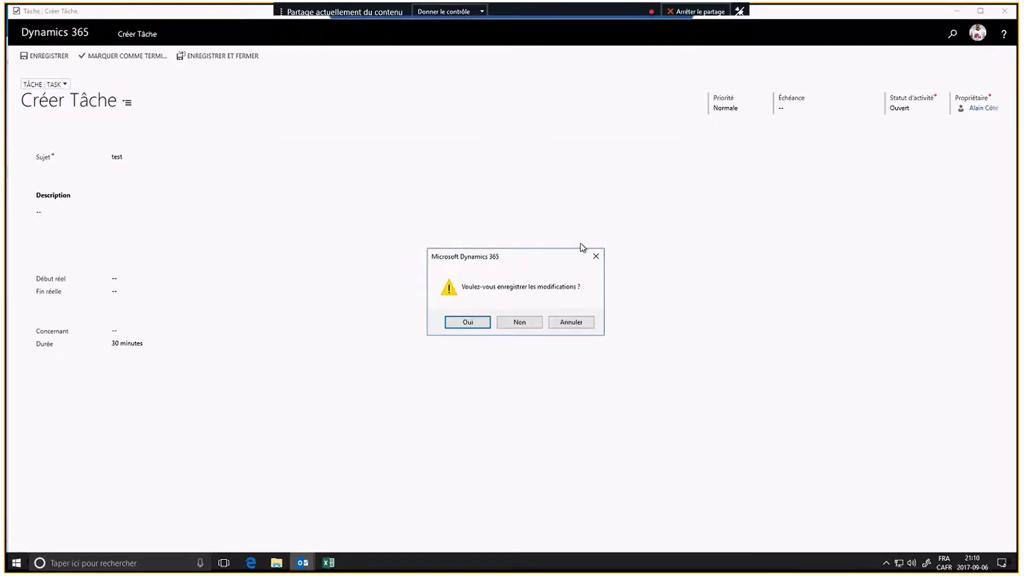
Step: Discard the unsaved test task, then dismiss the email's right-click menu
left_click(519, 322)
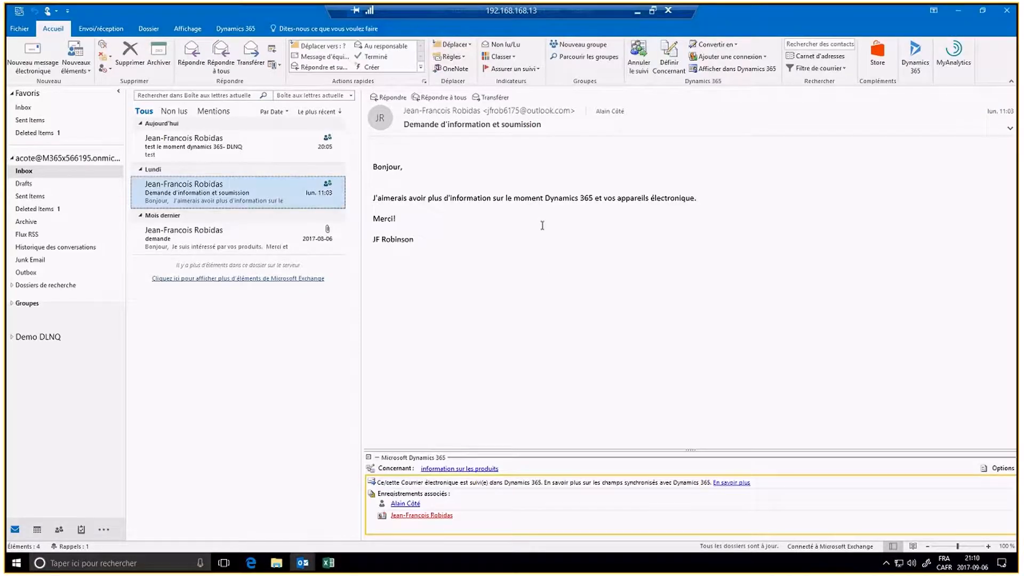
right_click(233, 198)
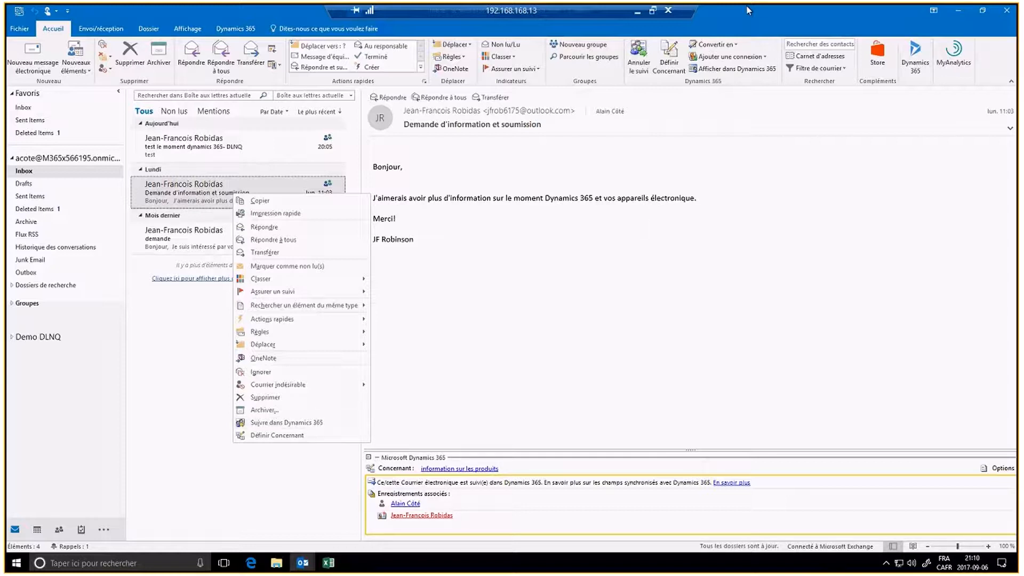
left_click(735, 180)
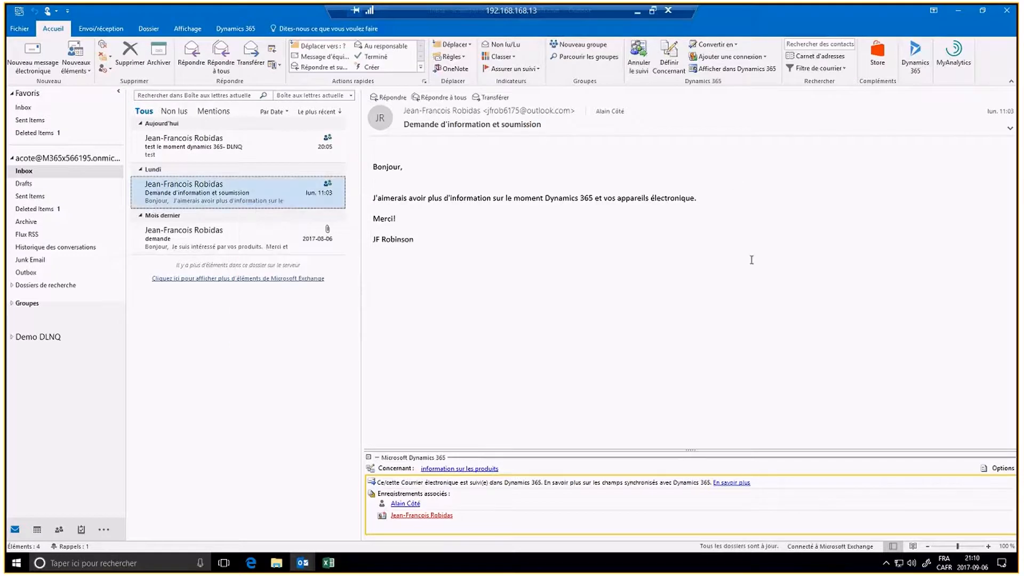
Step: Browse the email's Actions rapides submenu and close it without choosing an action
right_click(270, 190)
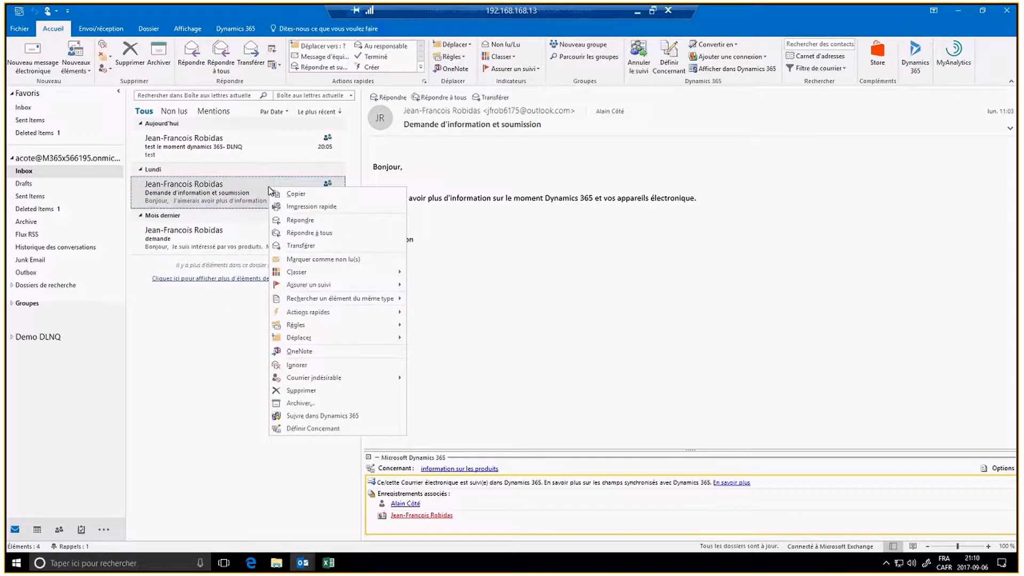
mouse_move(322, 325)
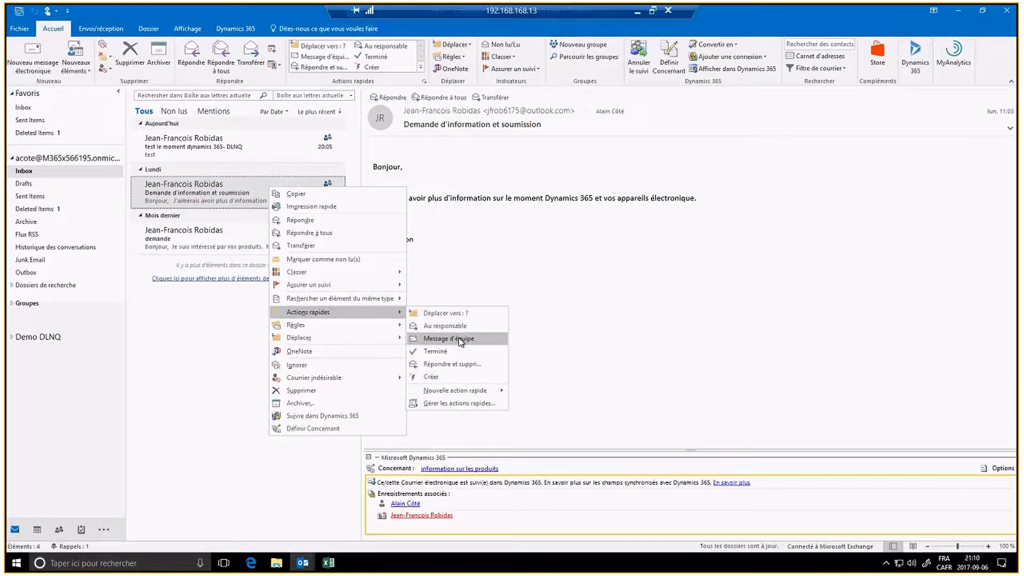
mouse_move(471, 395)
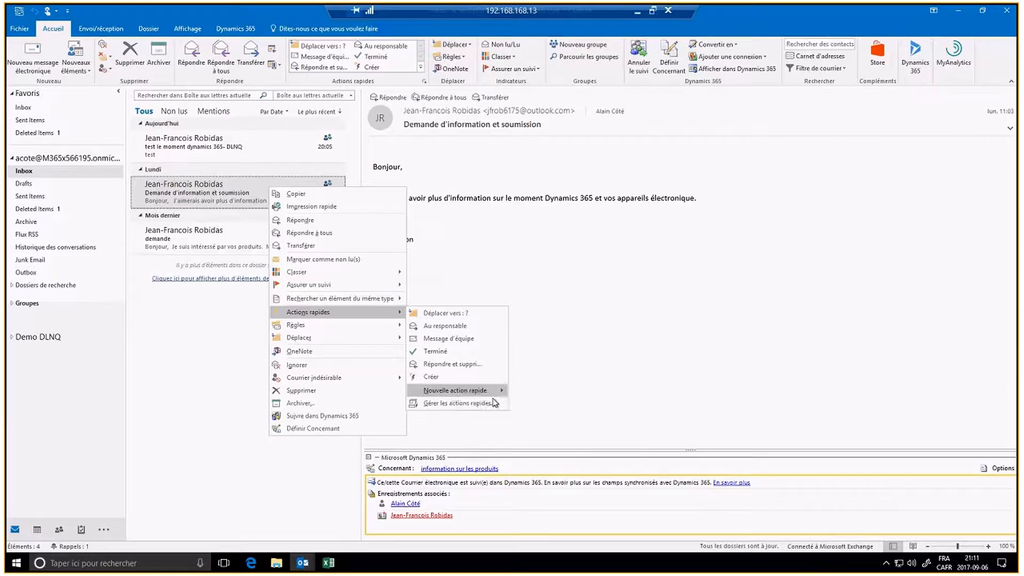
left_click(477, 404)
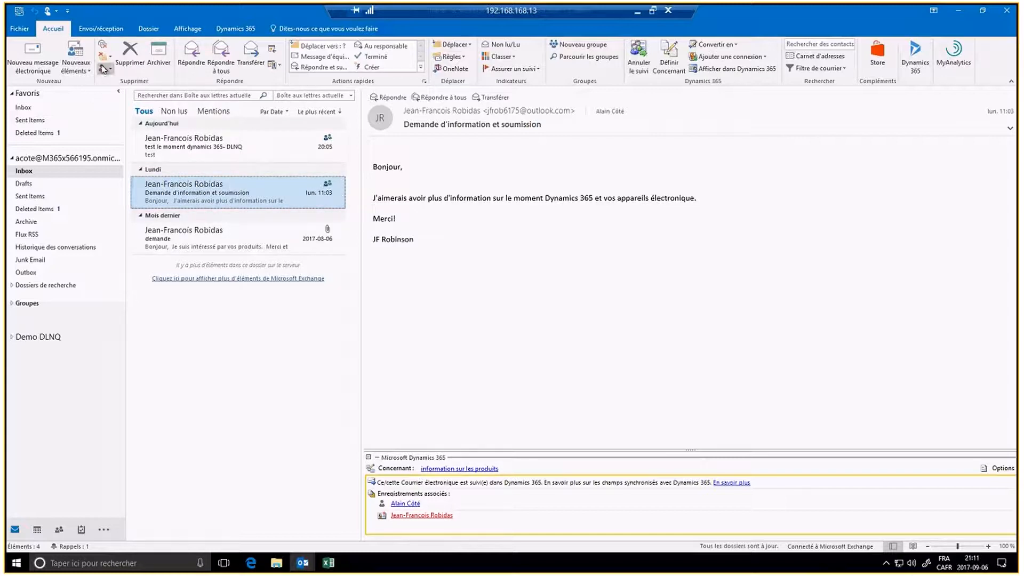
Step: Create a new Outlook task regarding the Dynamics 365 record 'information sur les produits'
left_click(83, 69)
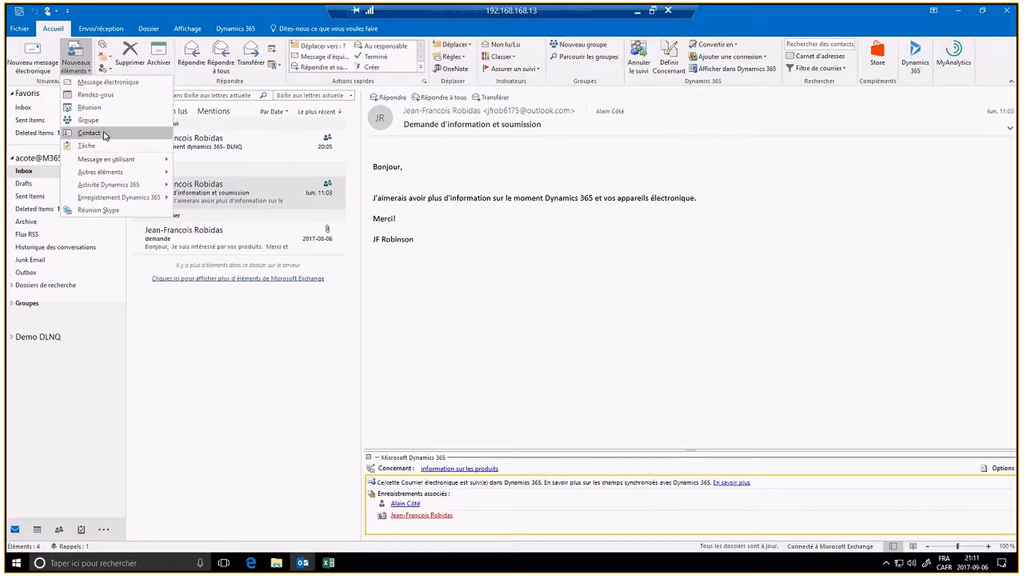
left_click(87, 145)
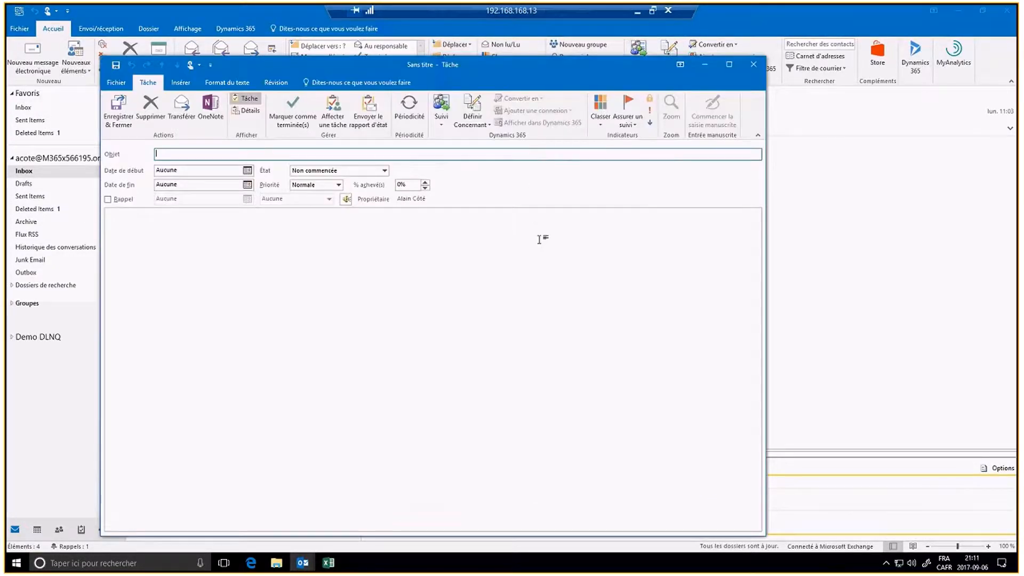
left_click(468, 114)
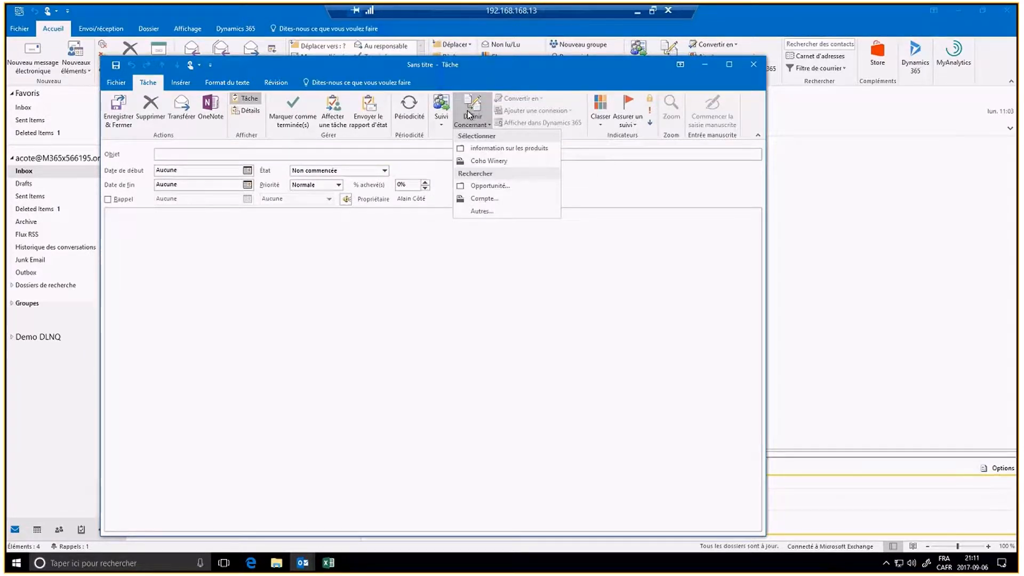
left_click(518, 149)
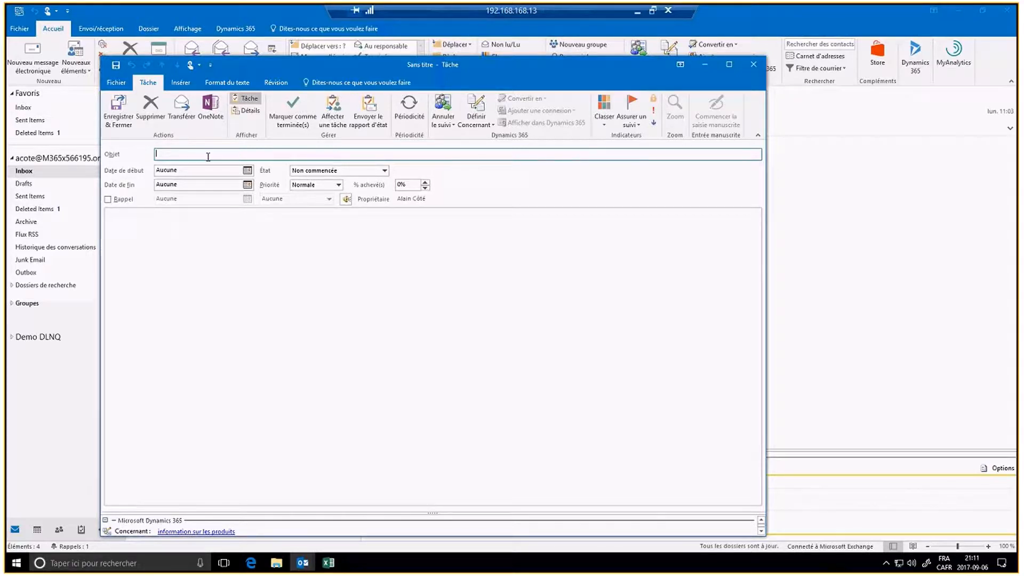
Step: Type a task subject about contacting the sender for information, then discard the task without saving
type("contac")
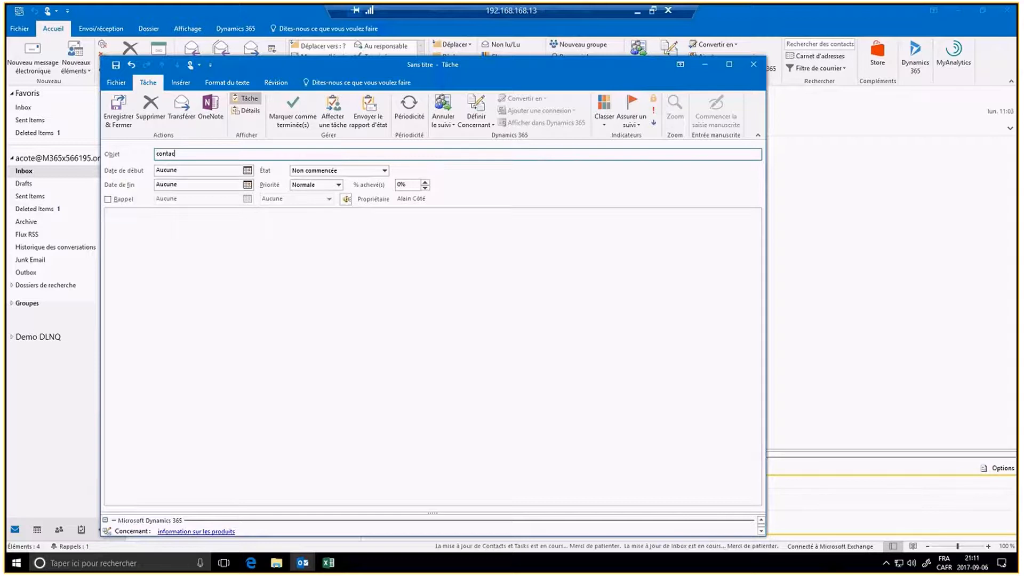
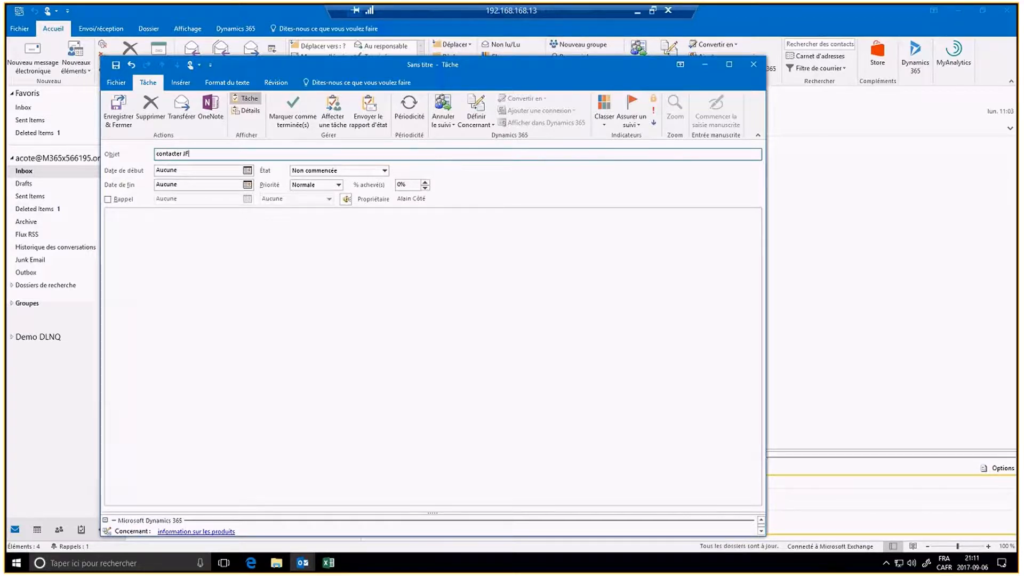
type("pour ")
type("l'")
type("infor")
type("ma")
type("r")
left_click(254, 220)
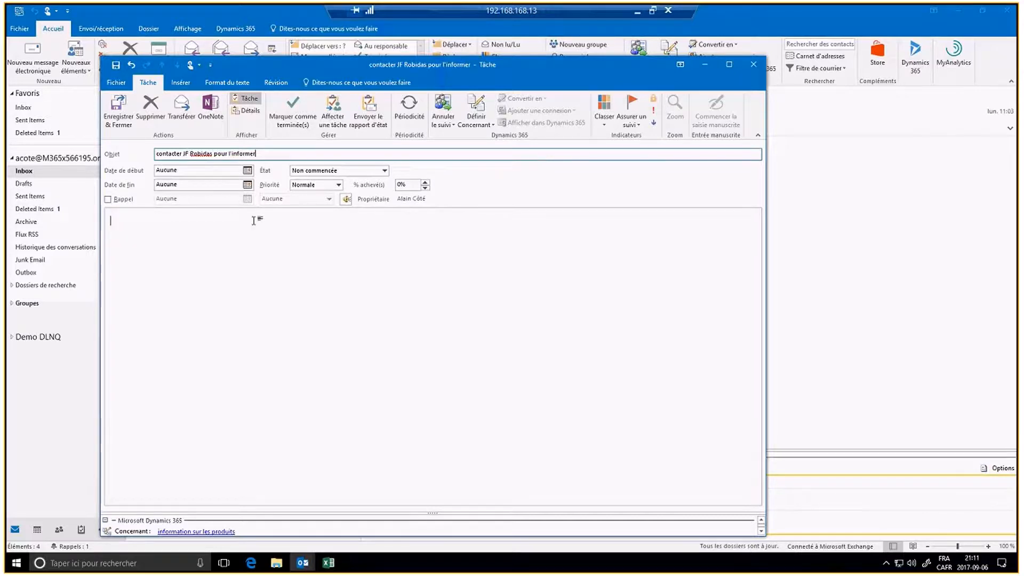
left_click(247, 170)
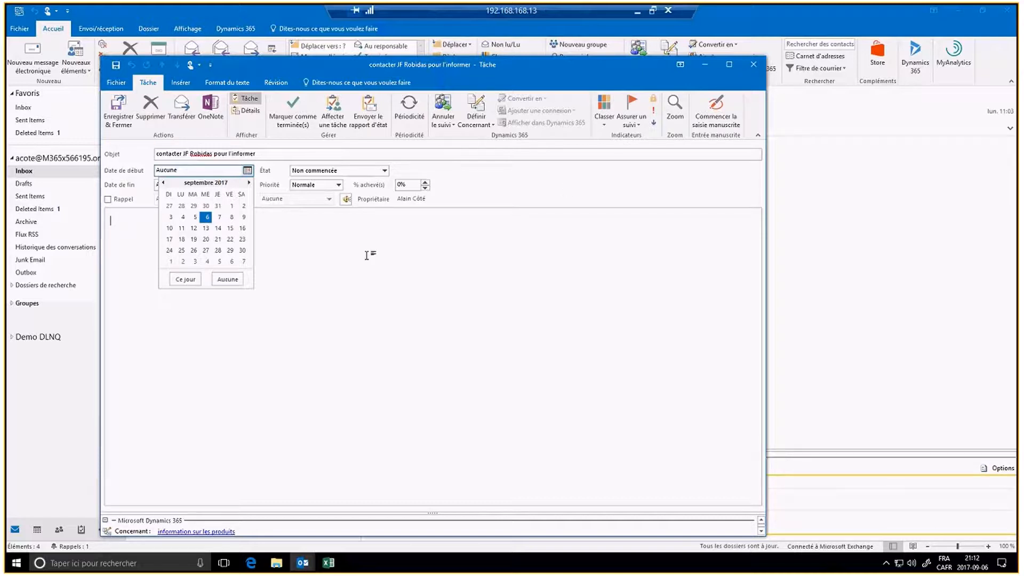
left_click(228, 279)
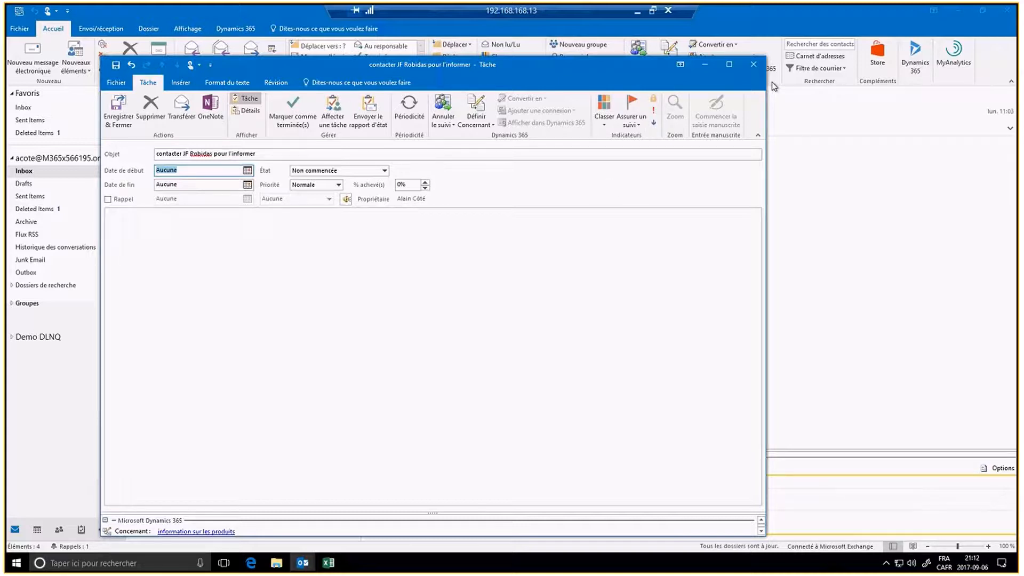
left_click(752, 64)
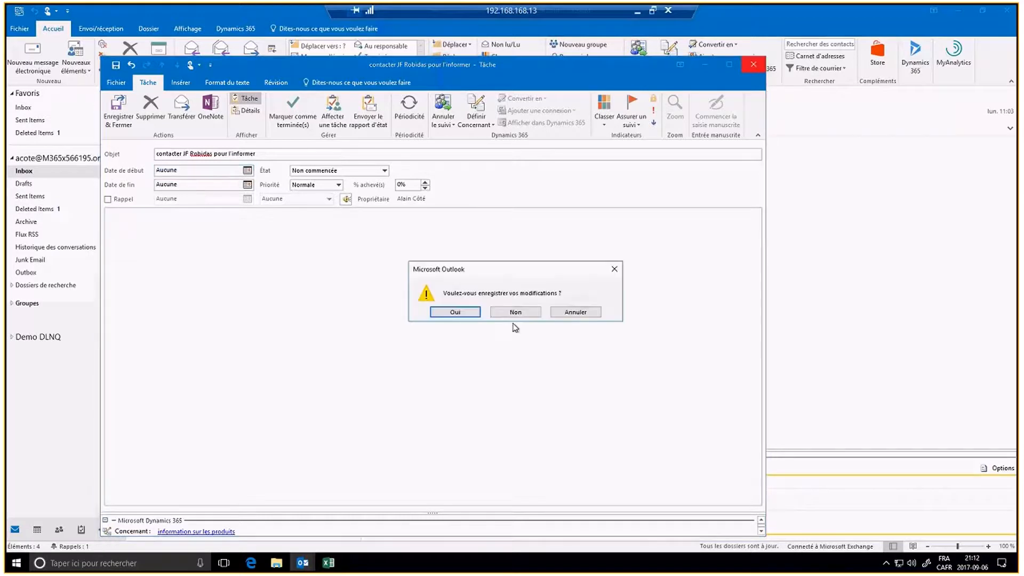
left_click(513, 311)
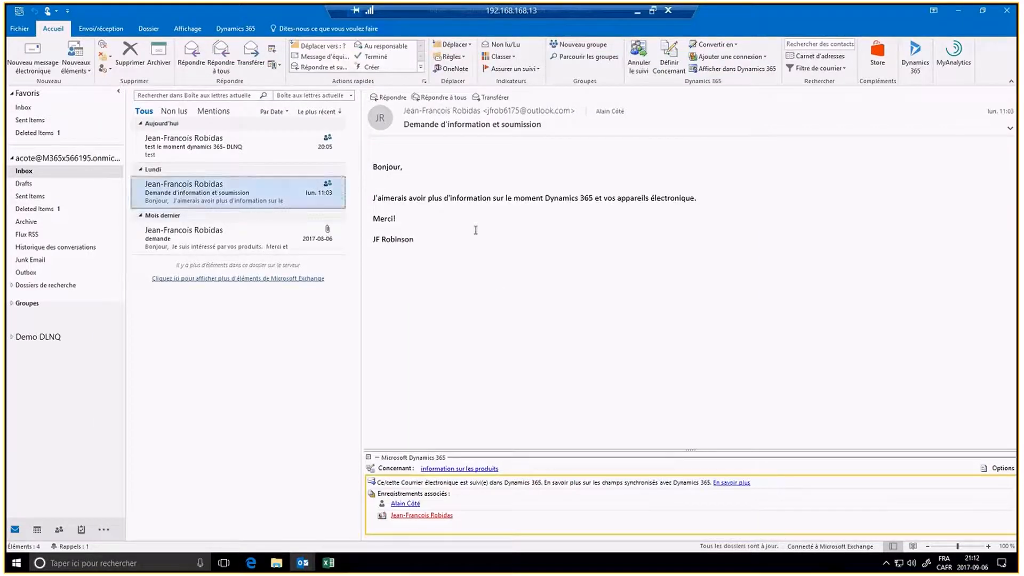
Step: Create a new appointment regarding the Dynamics 365 record 'information sur les produits'
left_click(77, 71)
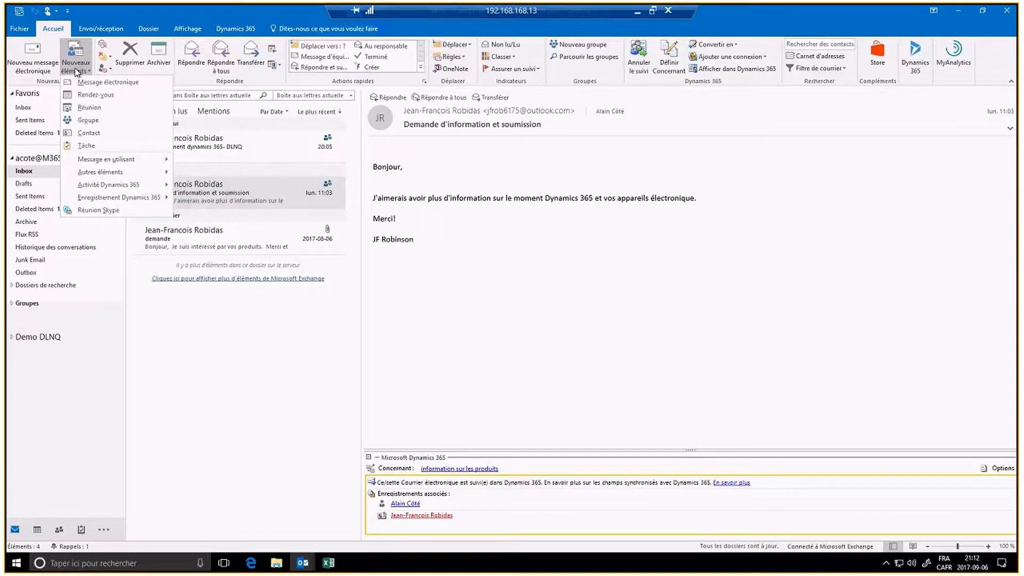
left_click(89, 98)
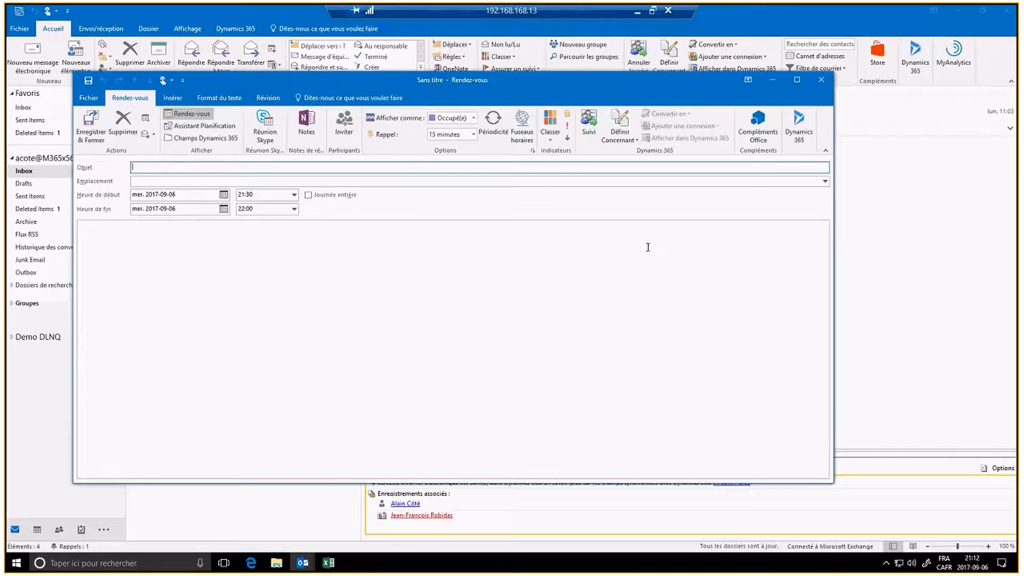
left_click(628, 140)
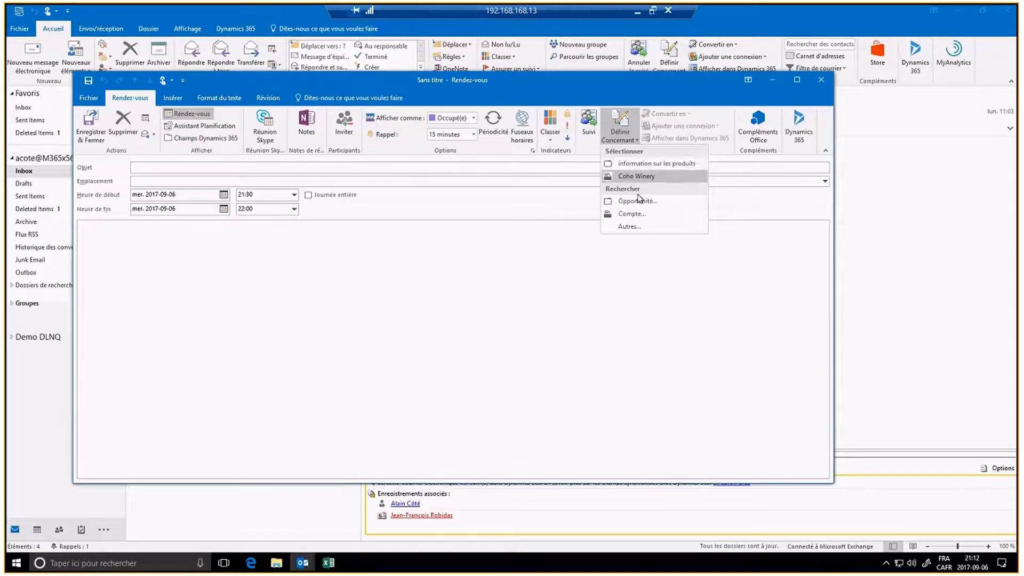
left_click(645, 165)
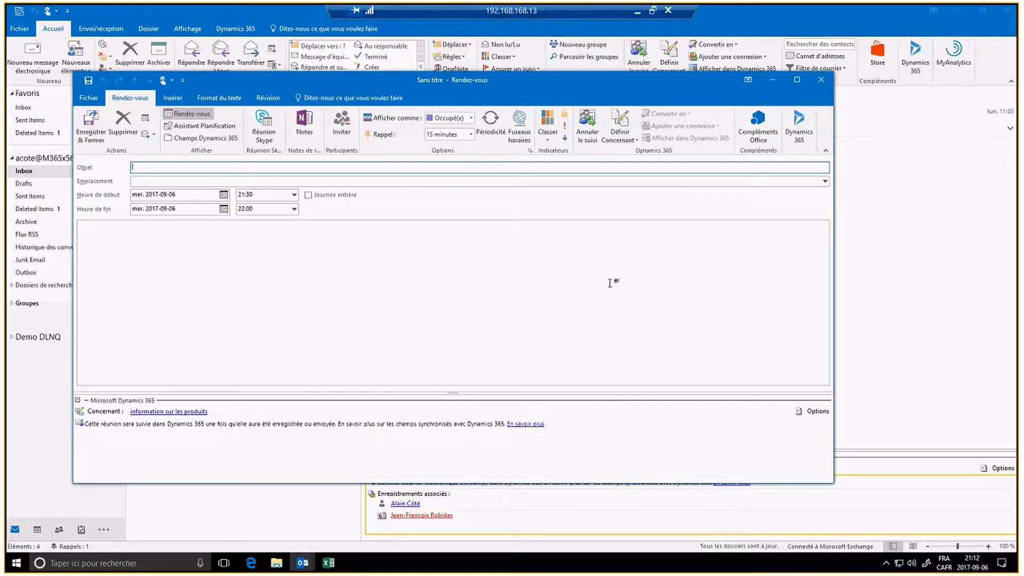
Step: View the appointment in the Dynamics 365 pane and dismiss its 'Désolé' sync error
left_click(798, 130)
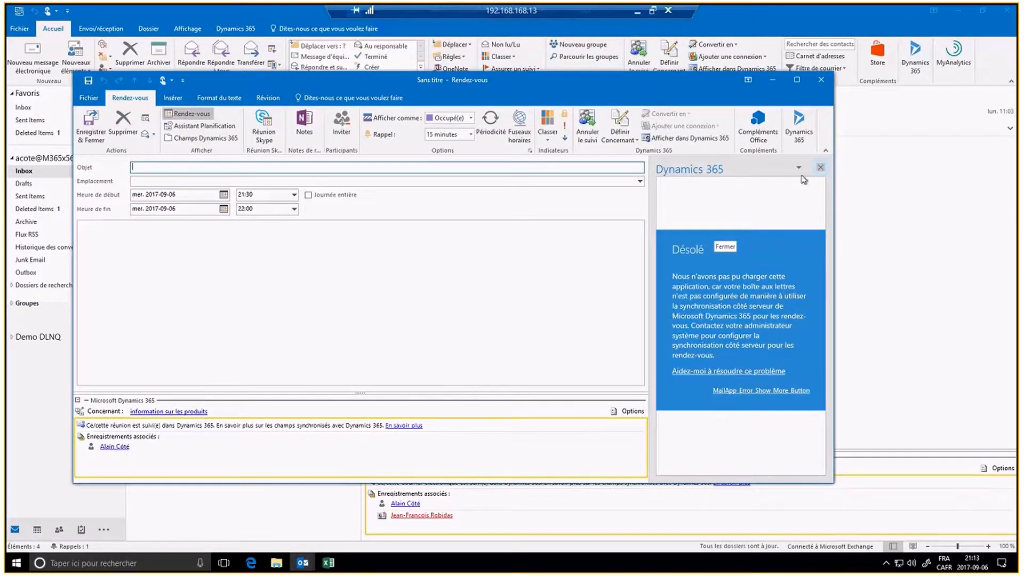
left_click(820, 167)
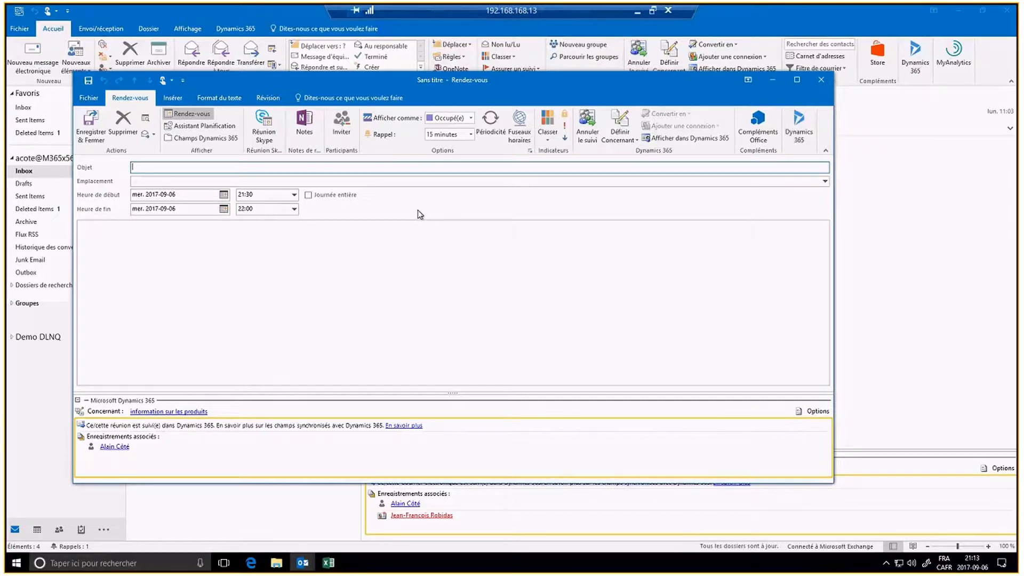
Step: Dismiss the two Skype connection warnings and close the untitled appointment unsaved
left_click(258, 132)
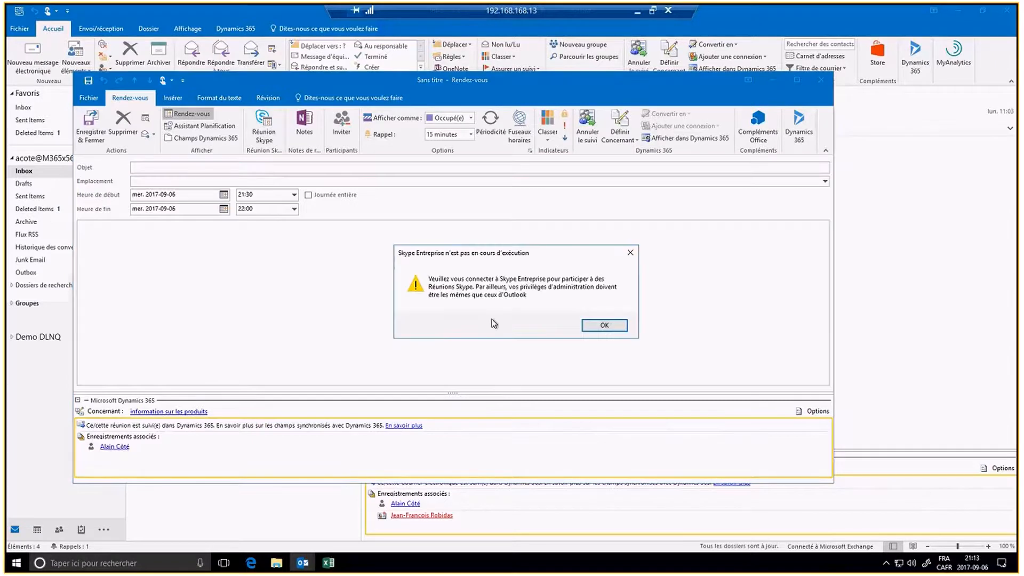
left_click(596, 326)
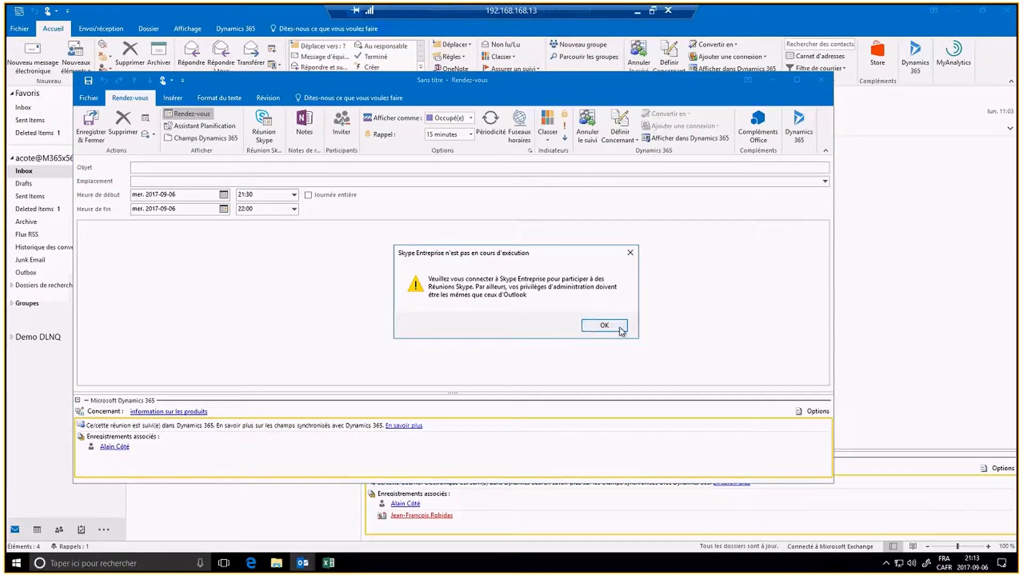
left_click(618, 327)
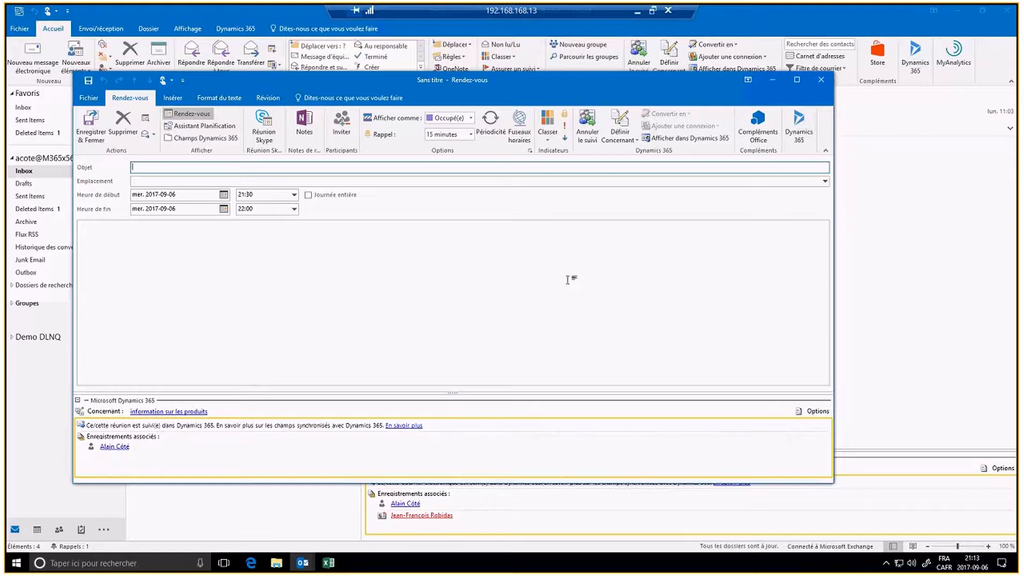
left_click(828, 82)
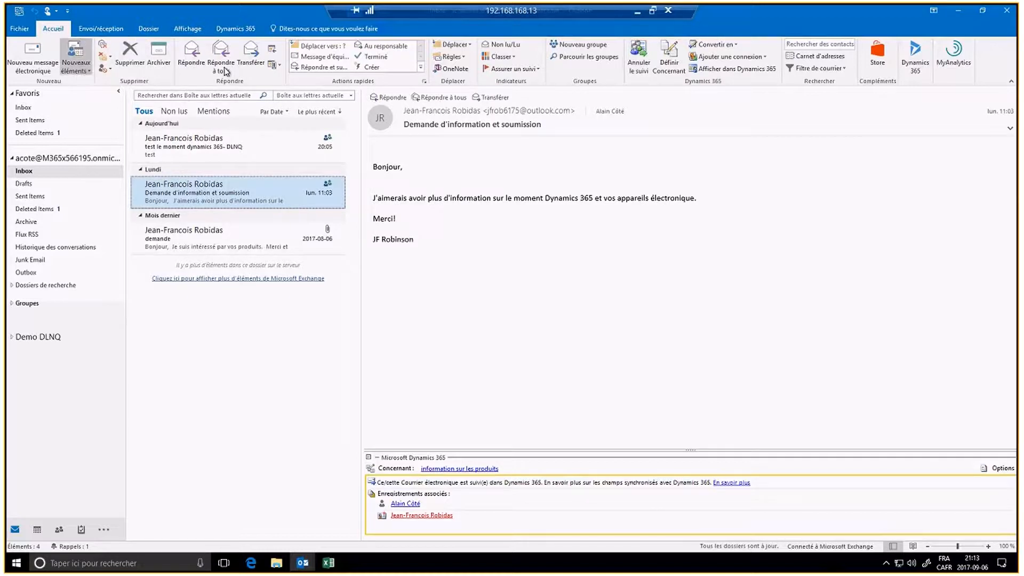
Step: From the Dynamics 365 ribbon, start a new Courrier électronique activity form
left_click(237, 29)
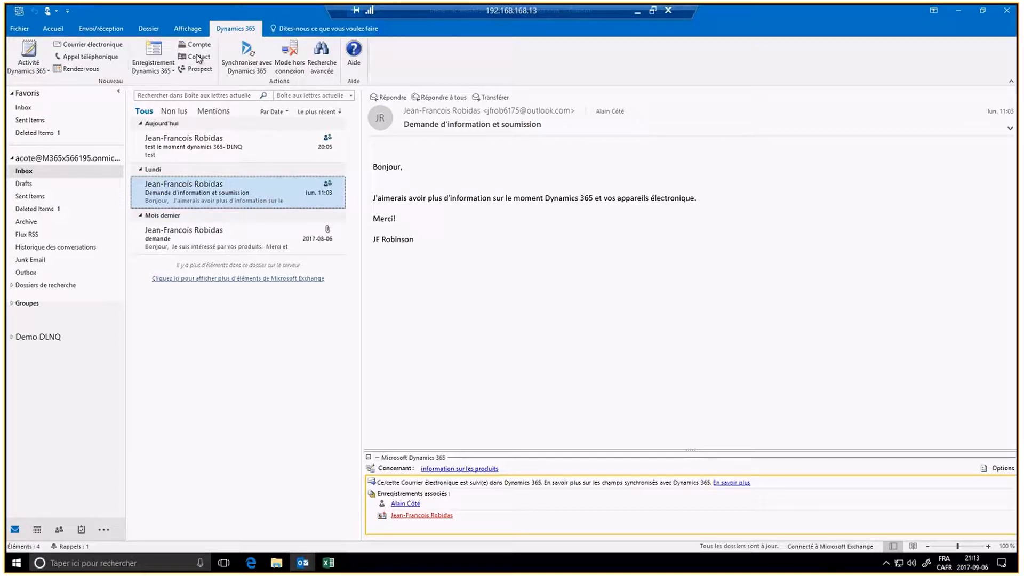
left_click(167, 71)
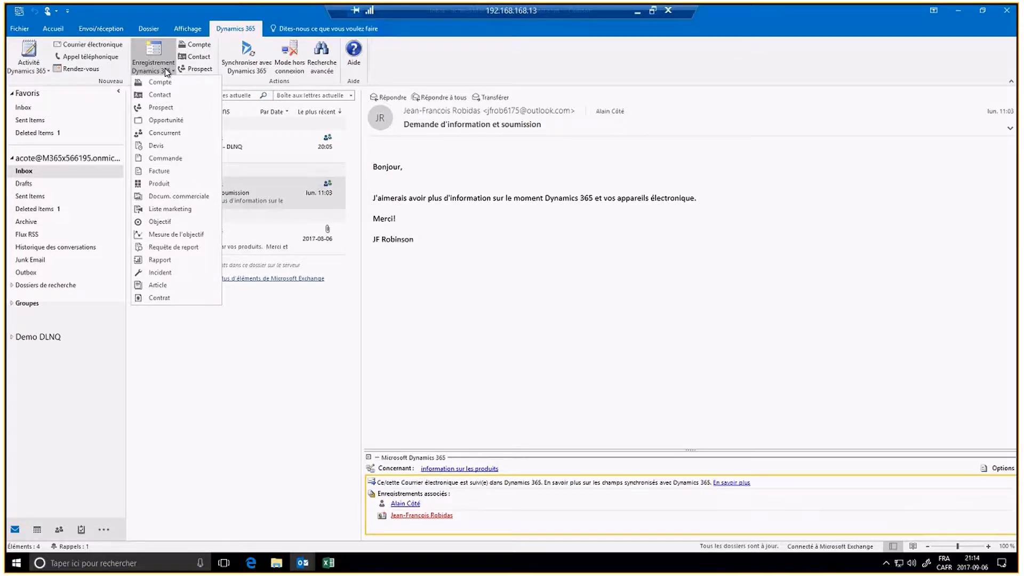
left_click(167, 71)
left_click(105, 49)
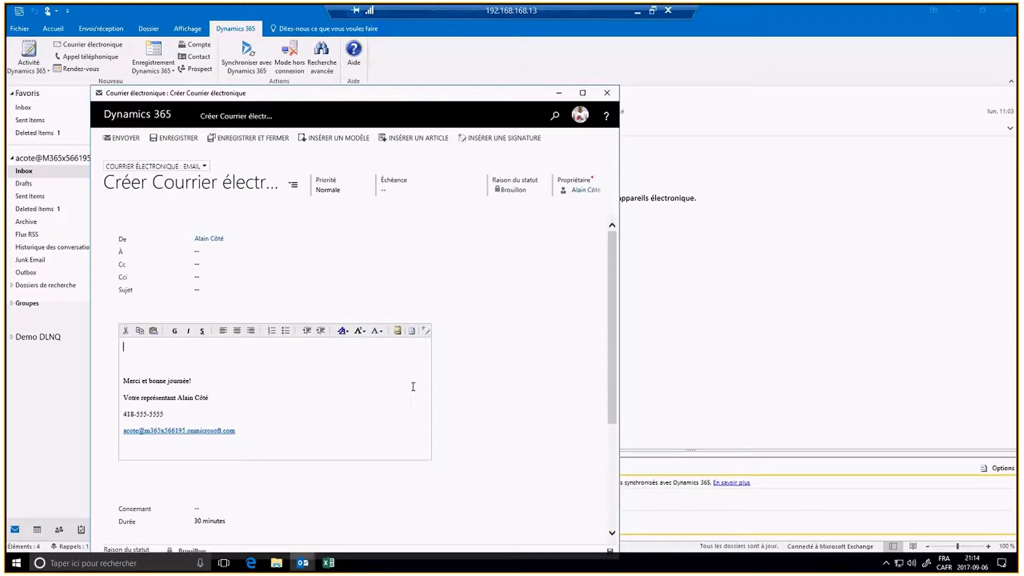
Step: Set the email's À recipient to the contact found by name lookup
left_click(213, 251)
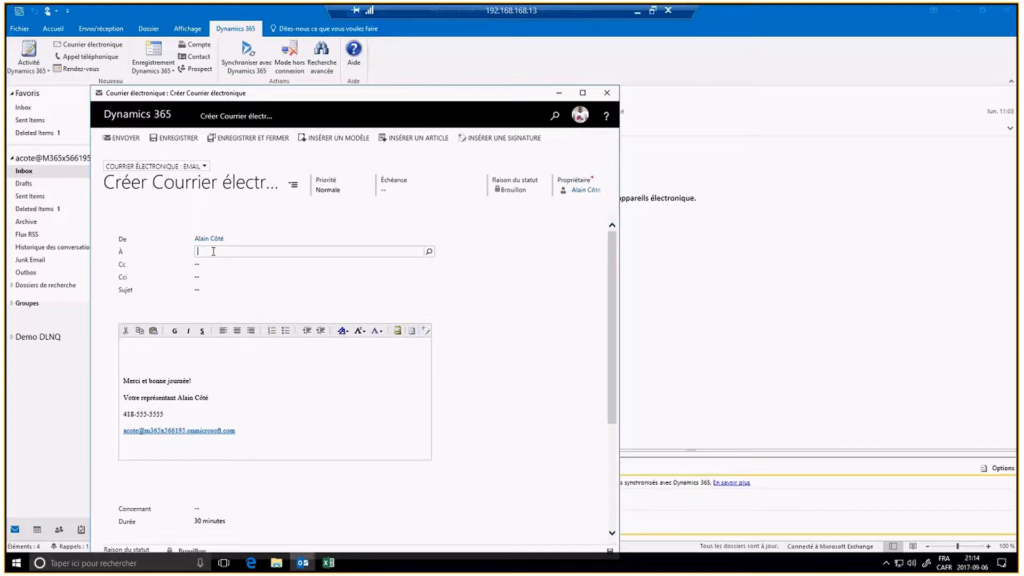
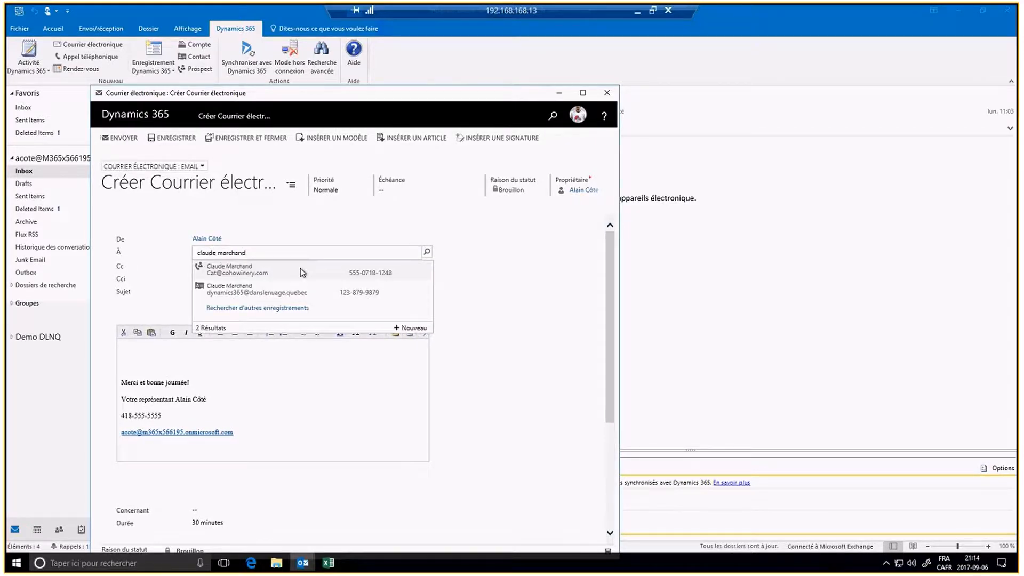
left_click(302, 273)
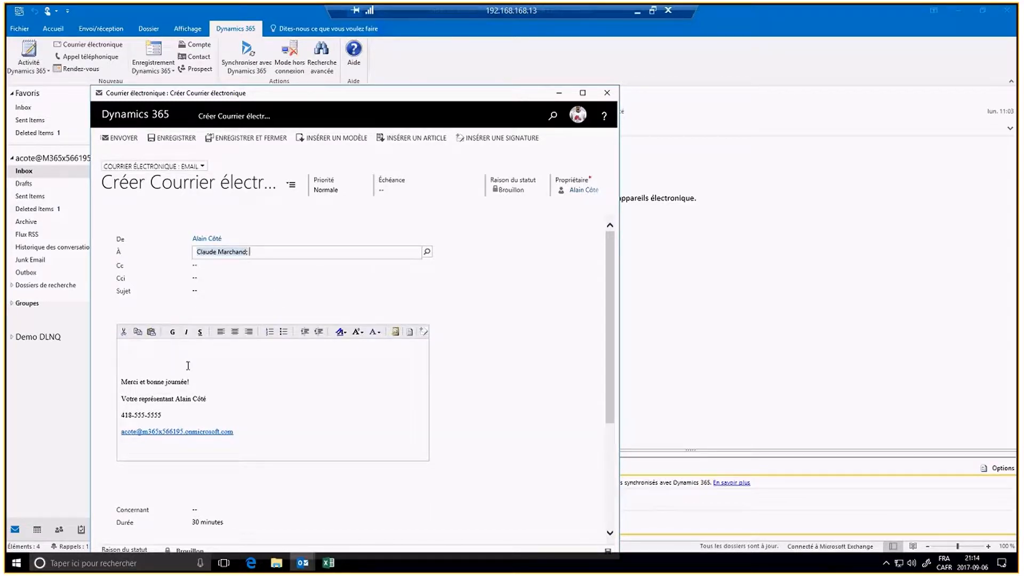
left_click(190, 361)
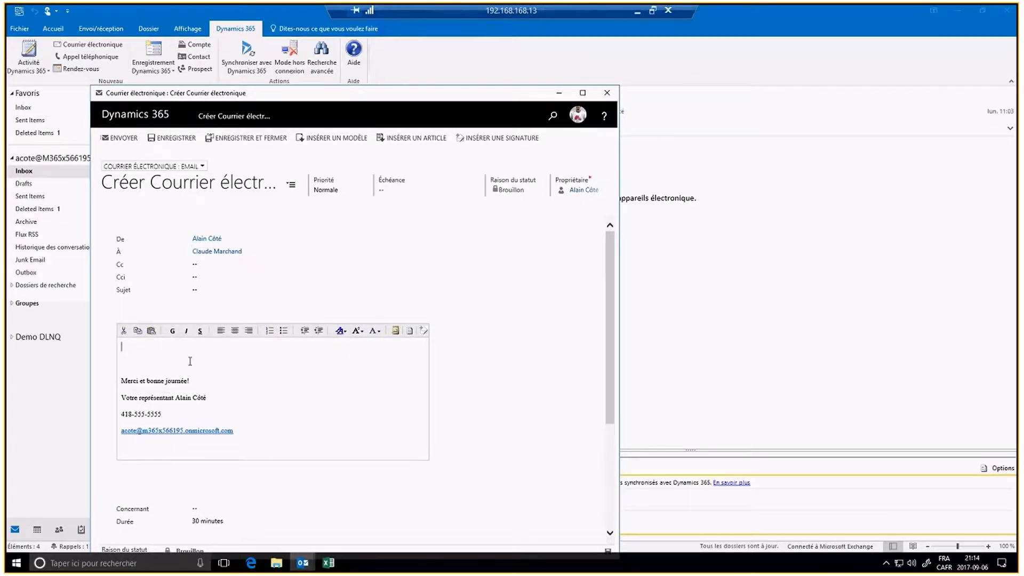
Step: Enter subject 'test dynamics' and body 'test', then send the email
left_click(241, 291)
type("te")
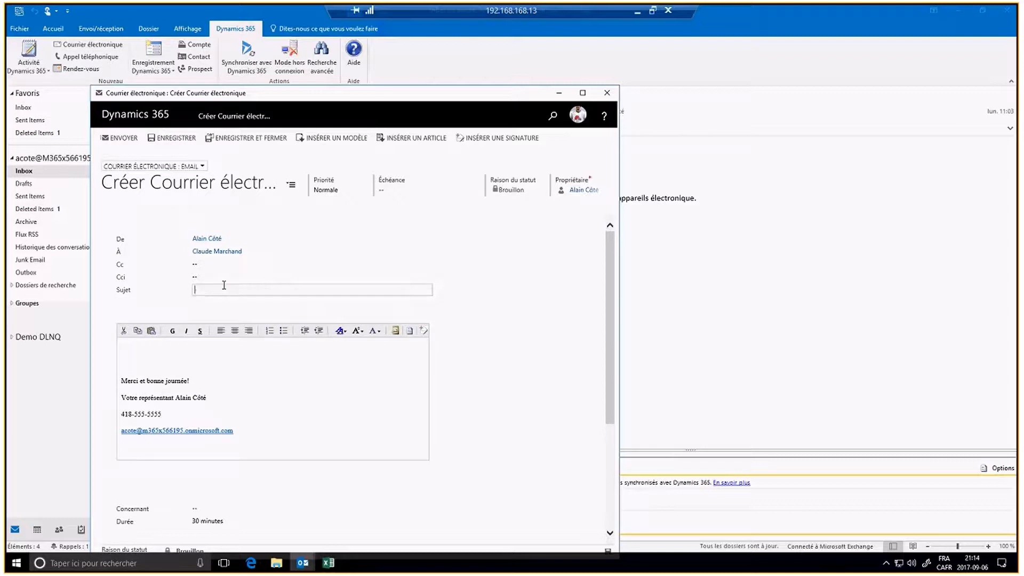
type("st dynami")
key("BackSpace")
key("BackSpace")
type("mics")
key("Tab")
type("test")
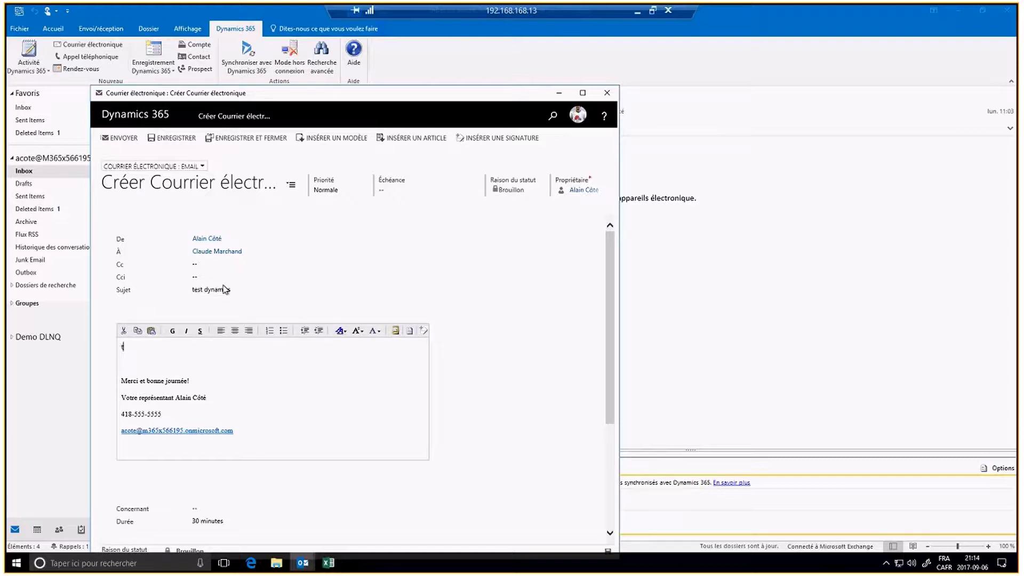
left_click(122, 141)
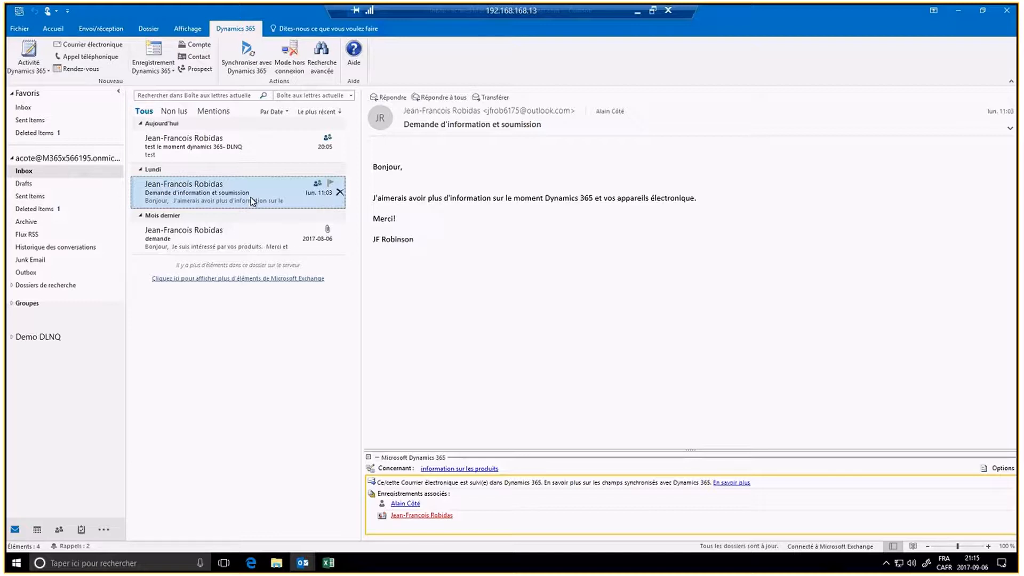
Step: Leave the Dynamics 365 activity menu, switch back to the Accueil ribbon, and preview Outlook windows
left_click(32, 71)
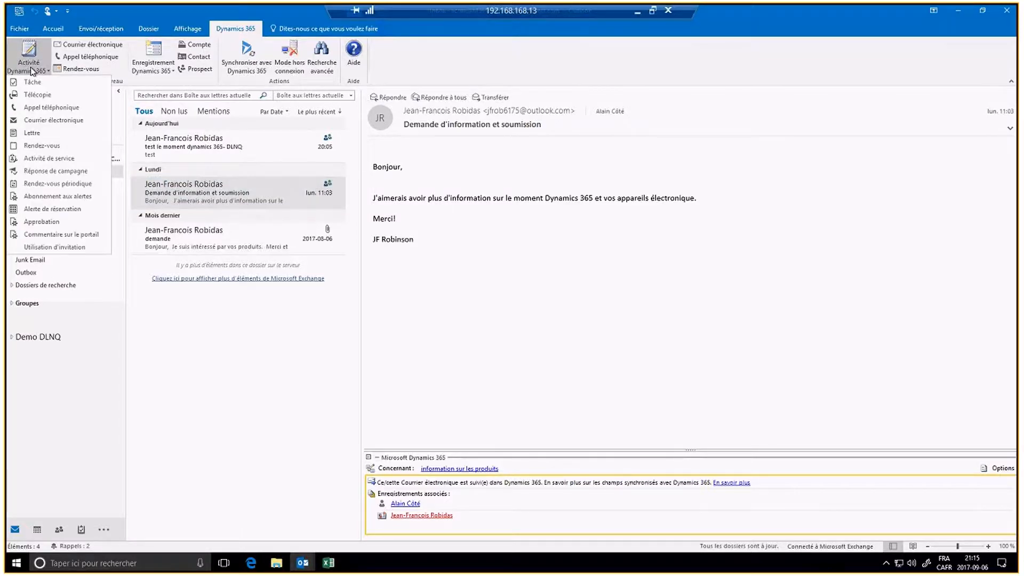
left_click(31, 70)
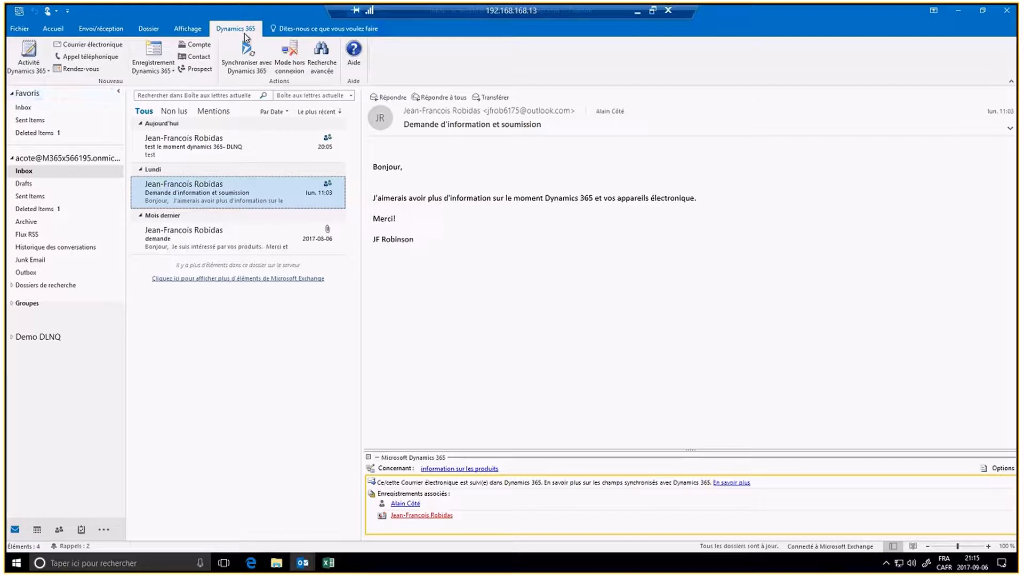
left_click(48, 27)
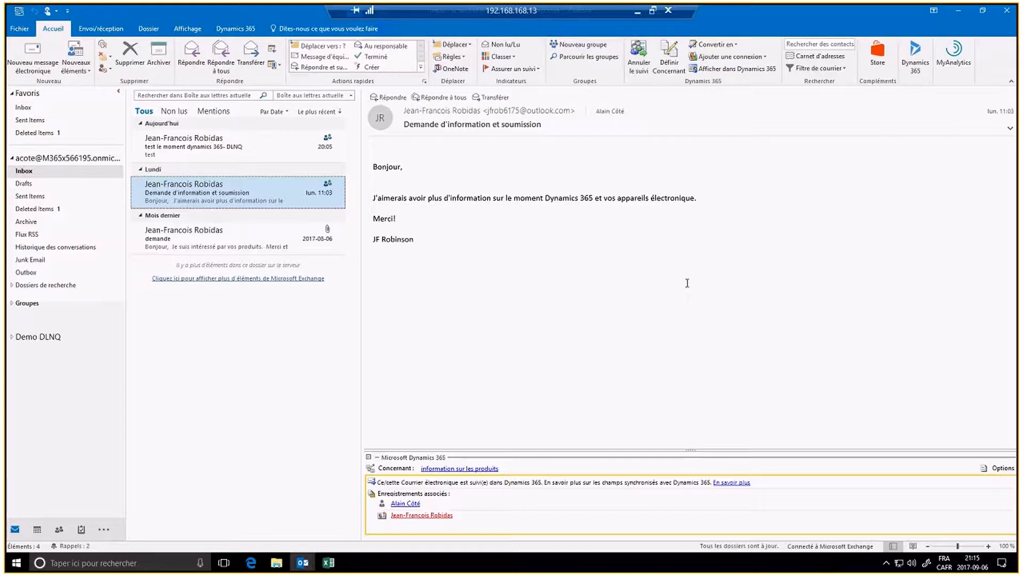
left_click(302, 563)
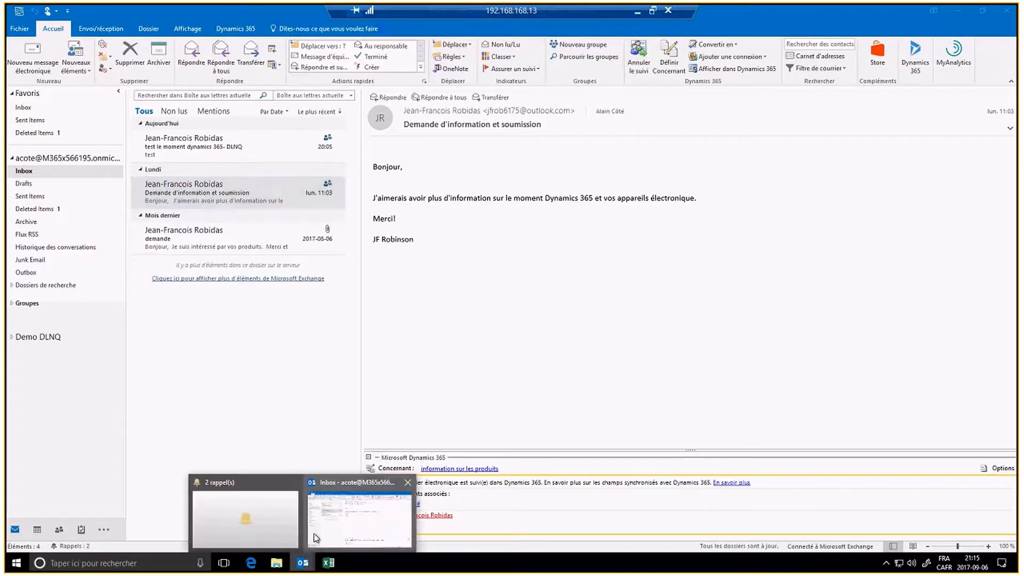
Step: Open the 'test le moment dynamics' task from its reminder and follow its Coho Winery link
left_click(268, 526)
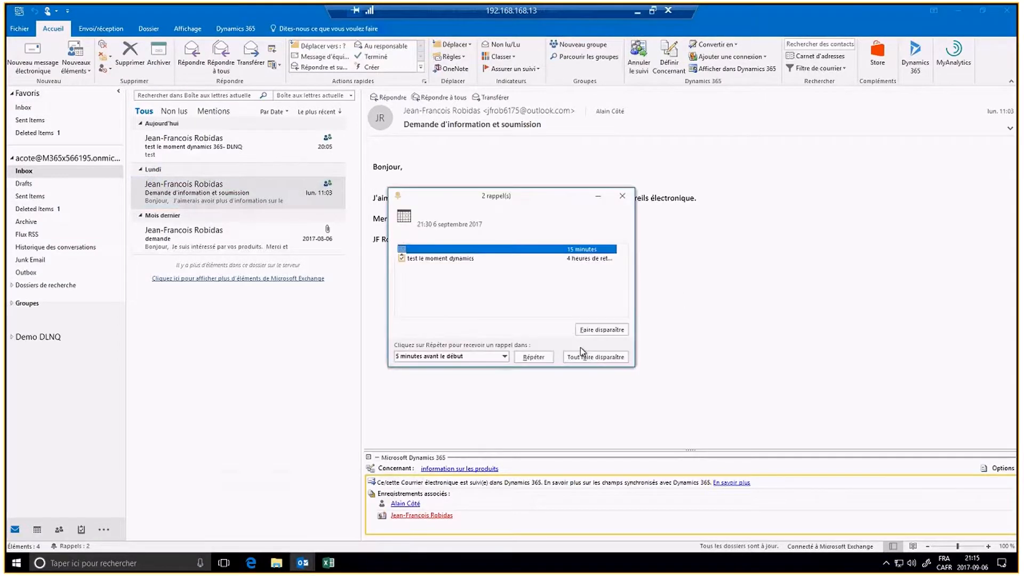
double_click(467, 246)
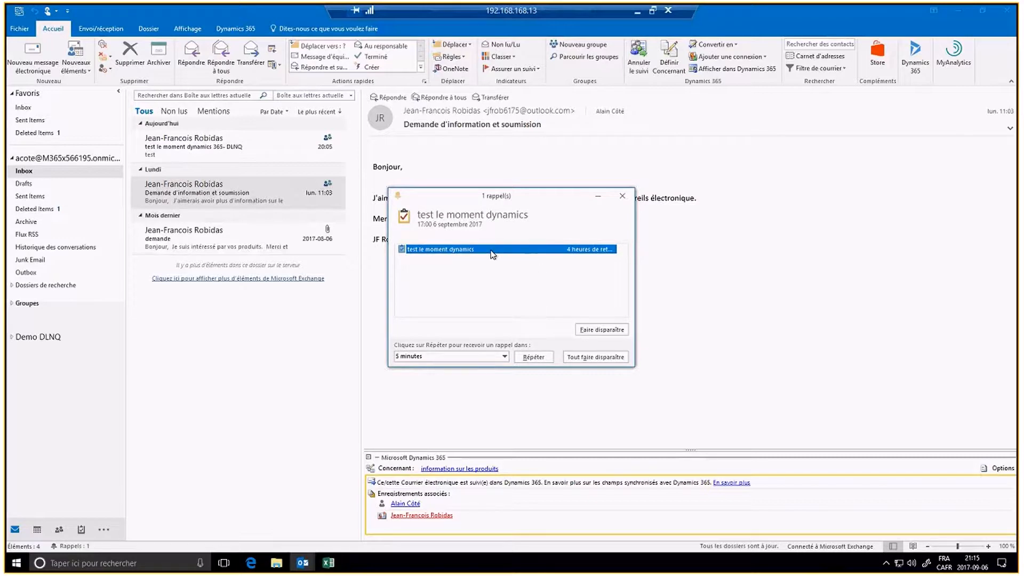
double_click(493, 255)
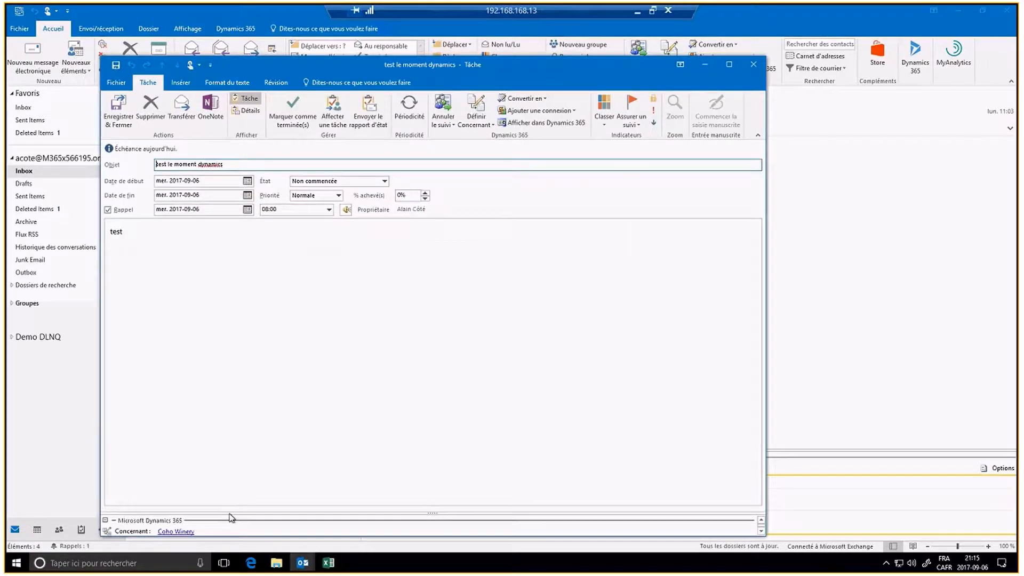
left_click(170, 531)
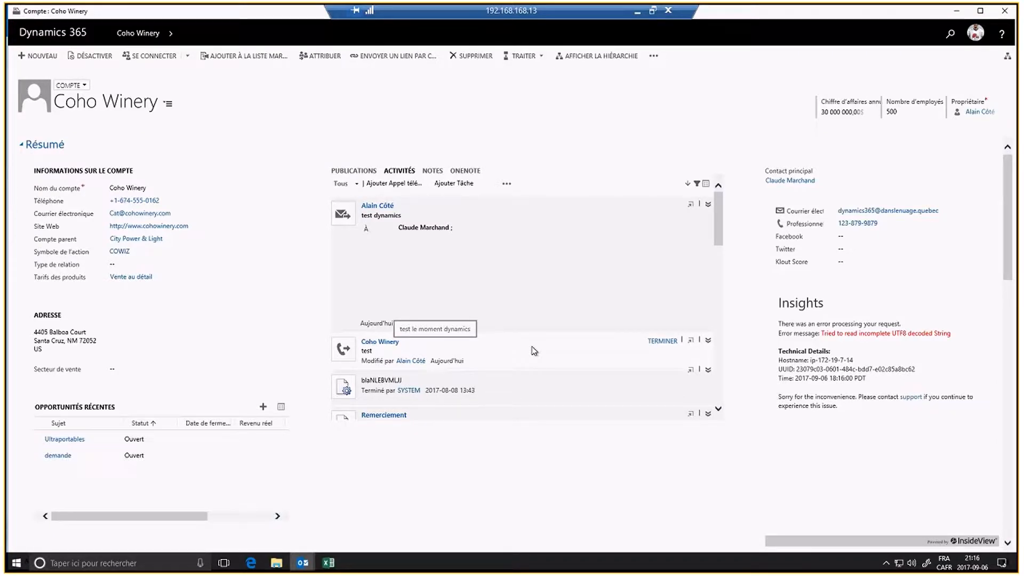
Step: Scroll the Coho Winery activity wall to find the 'test dynamics' email, then close the account
scroll(533, 351, "down", 3)
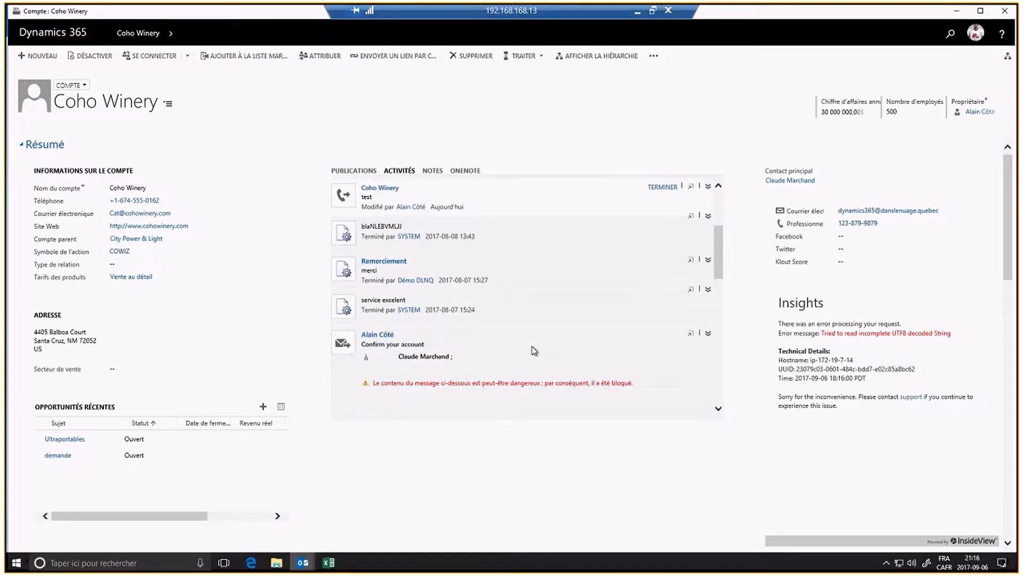
scroll(533, 350, "down", 3)
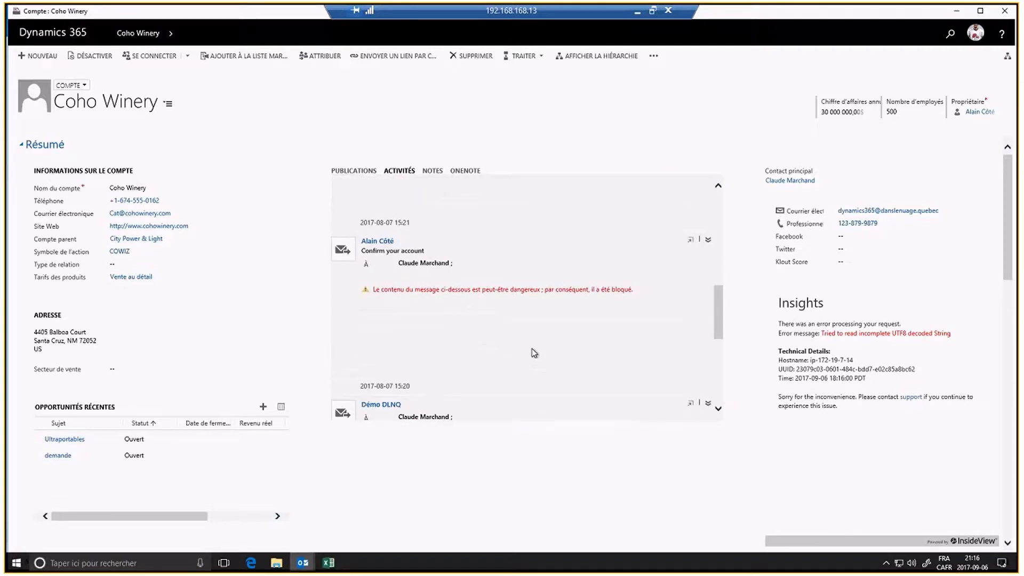
scroll(534, 352, "up", 6)
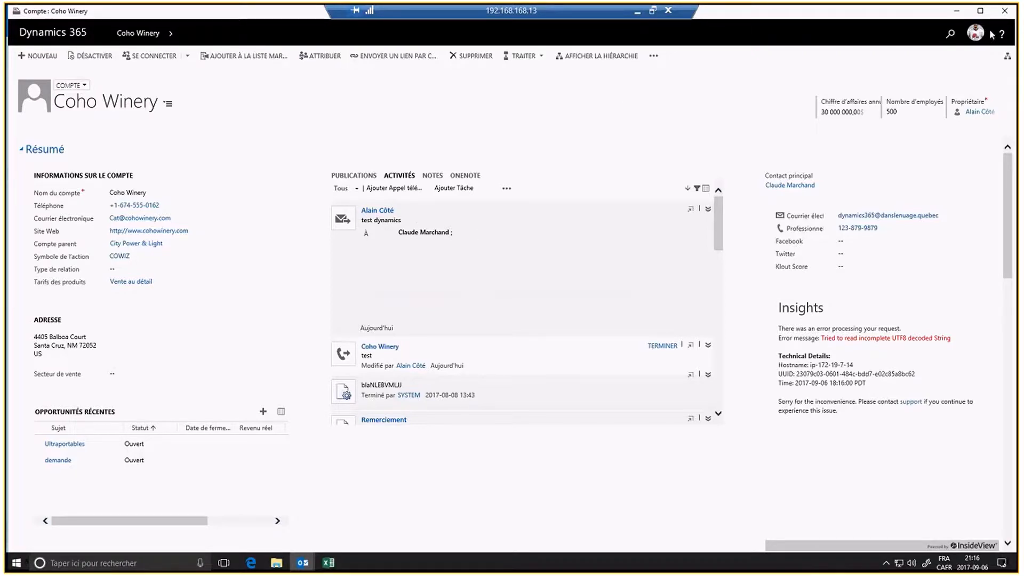
left_click(1004, 10)
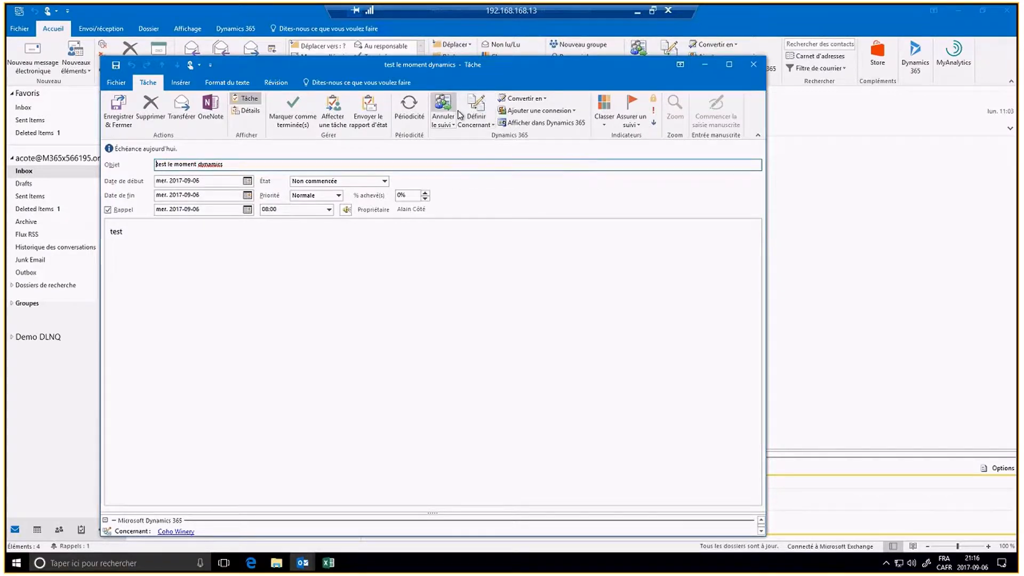
Step: Close the task window and its reminder, then expand Demo DLNQ in the folder pane
left_click(761, 63)
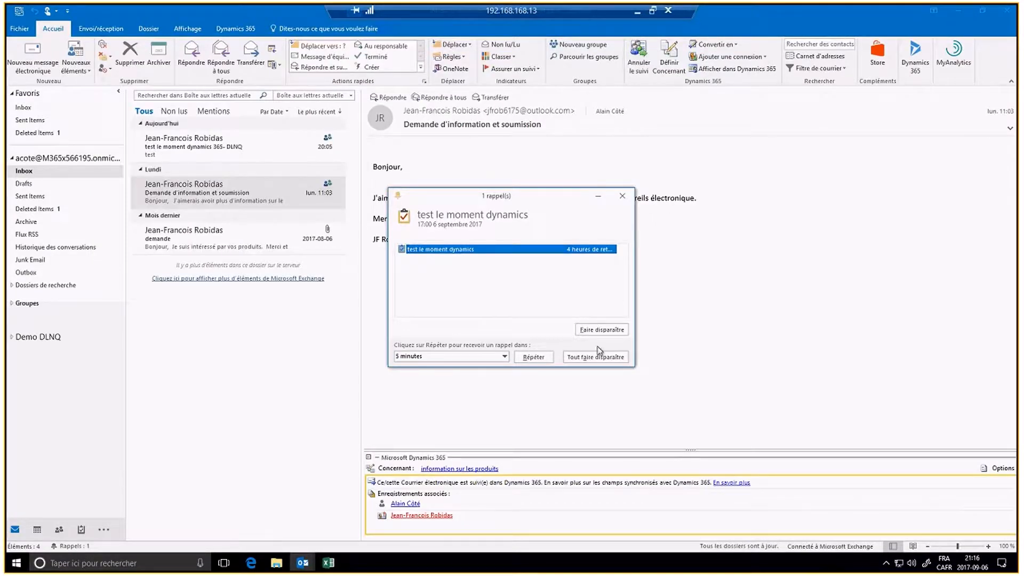
left_click(622, 201)
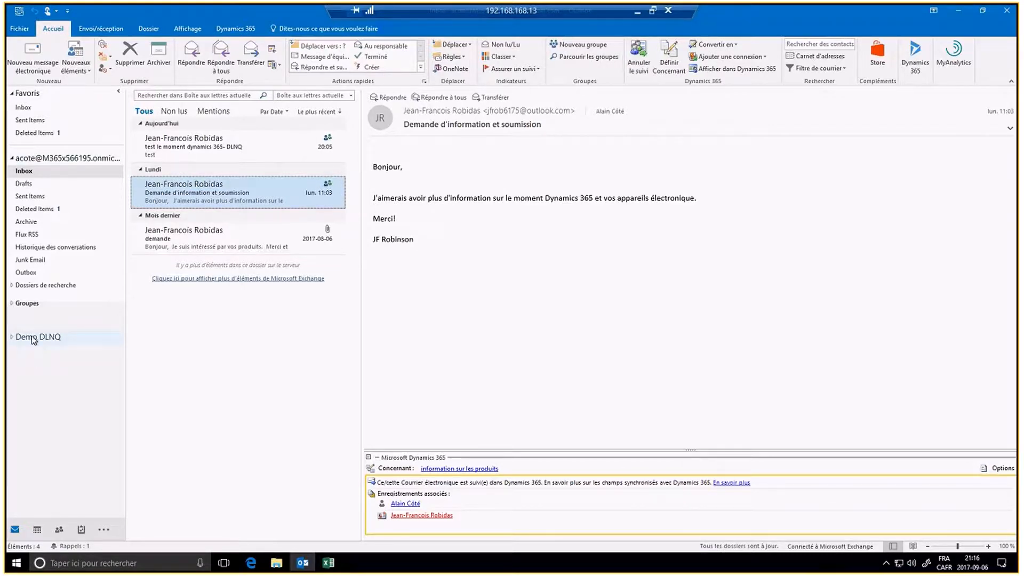
left_click(12, 337)
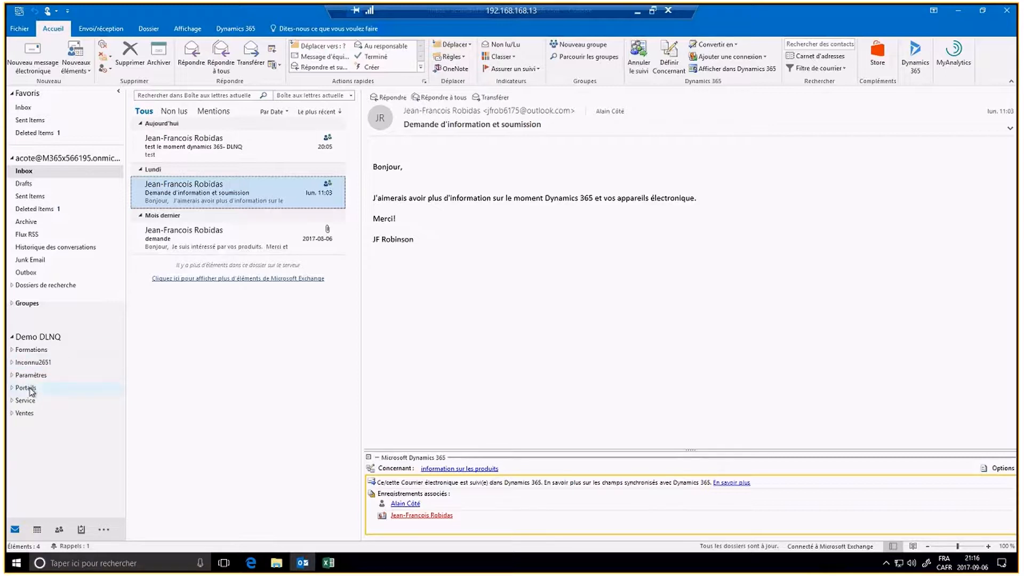
Step: Go to Ventes > Clients > Comptes to list Mes comptes actifs with A. Datum's details
left_click(11, 413)
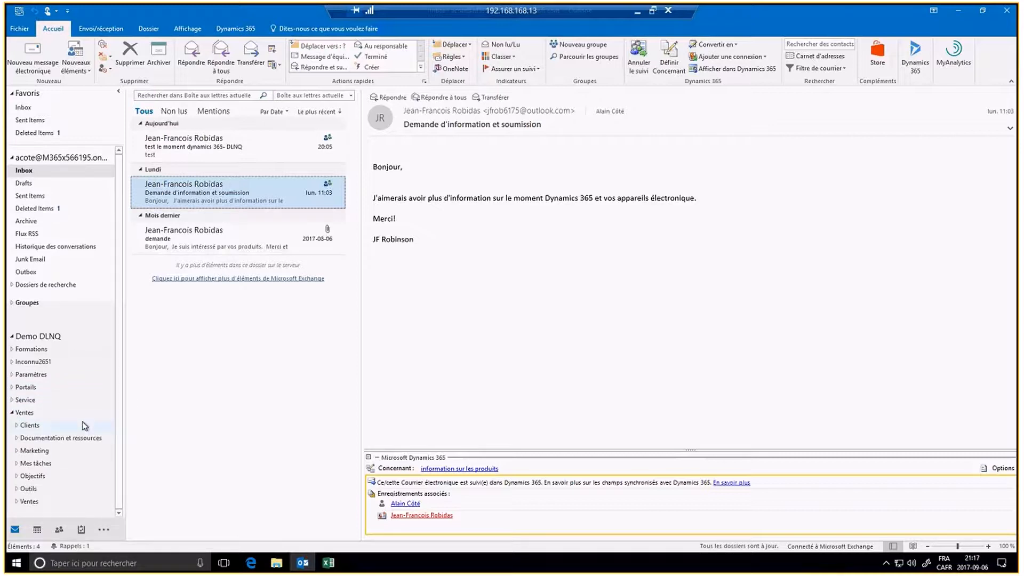
left_click(17, 425)
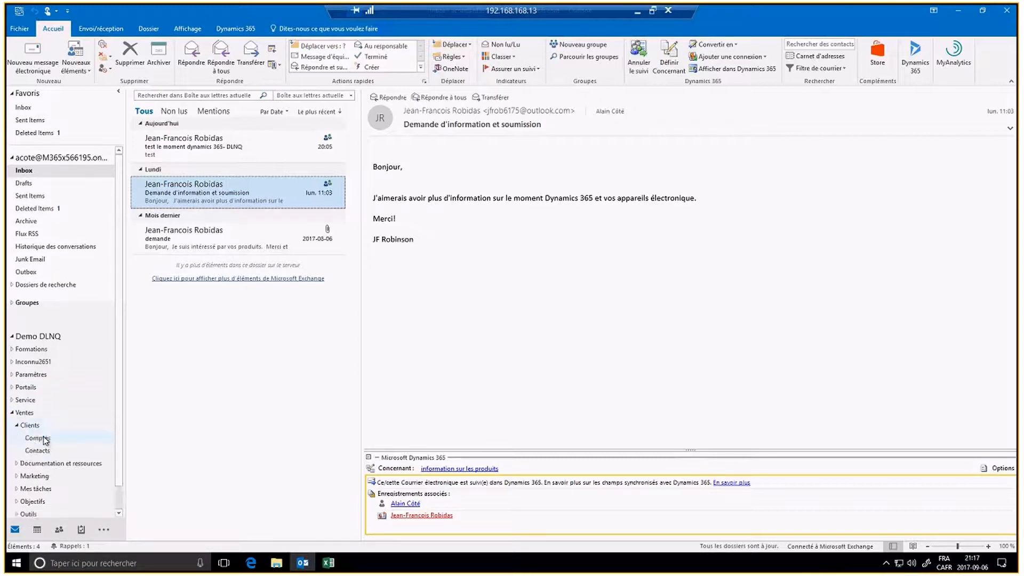
left_click(29, 426)
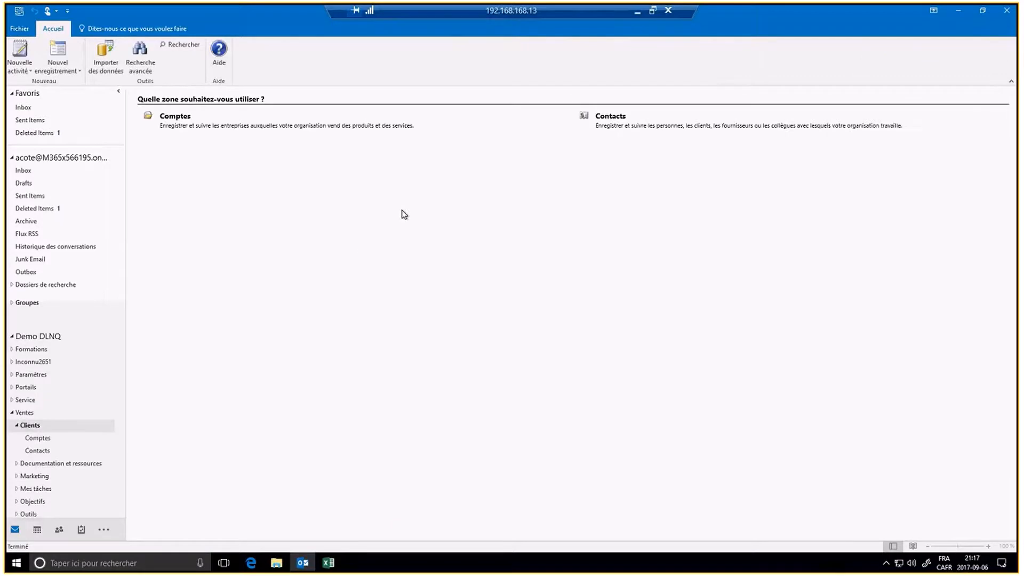
left_click(178, 118)
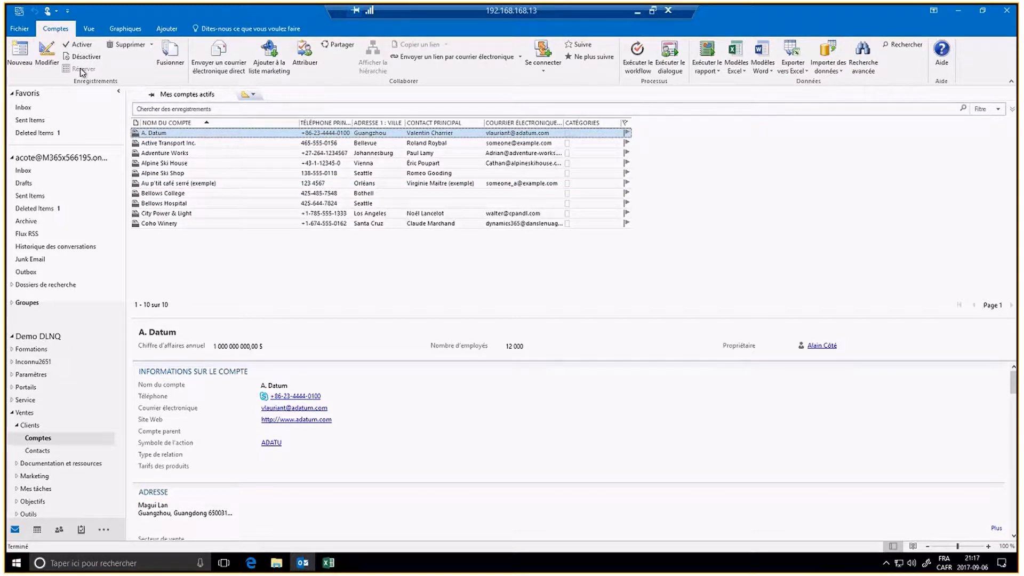
left_click(51, 56)
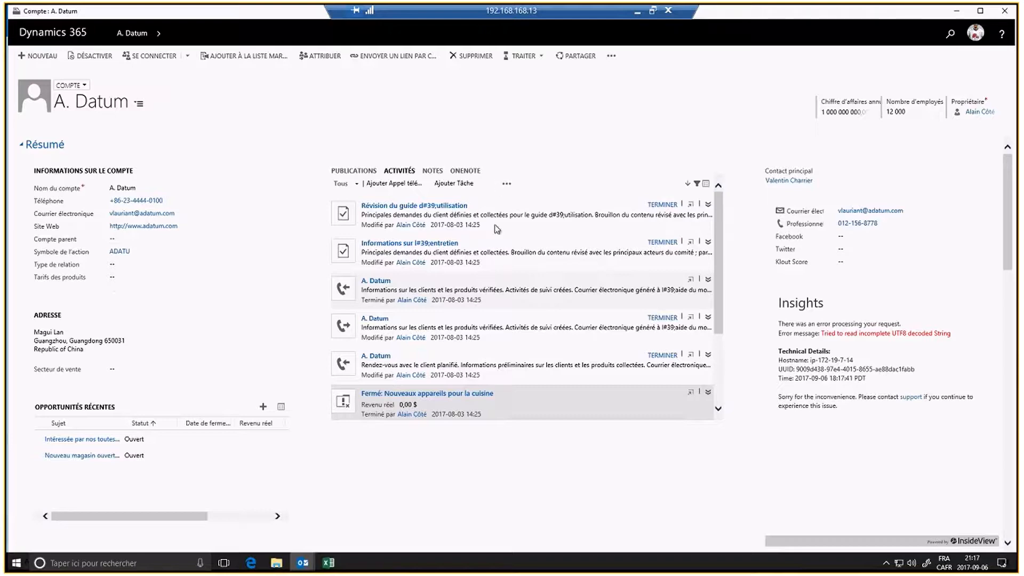
left_click(1005, 10)
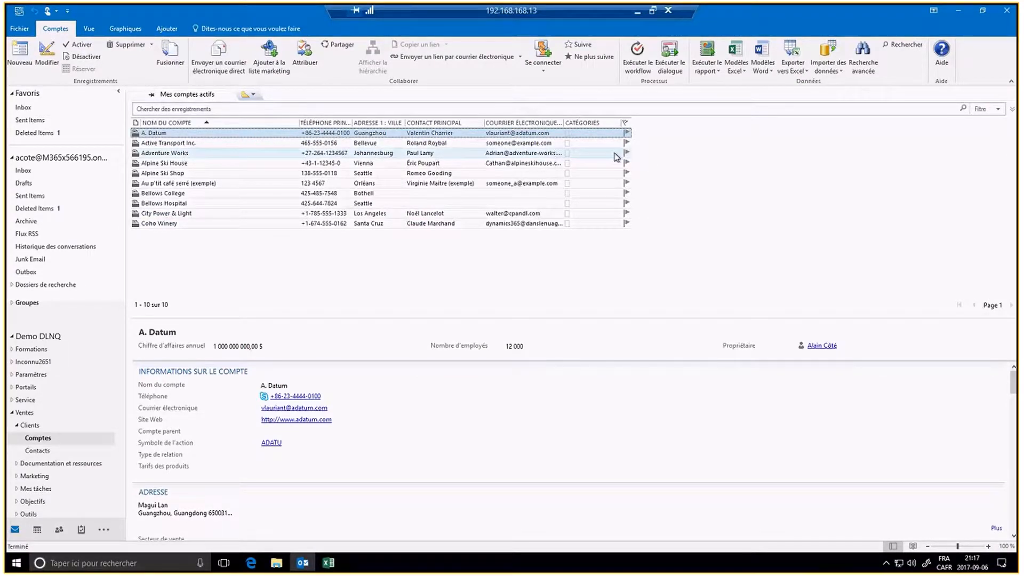
left_click(19, 49)
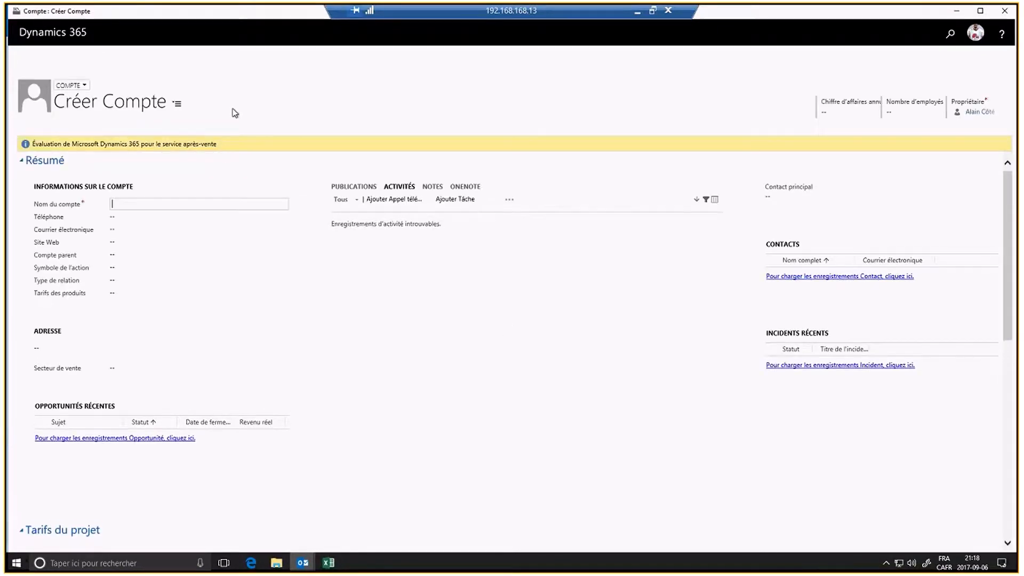
left_click(1004, 12)
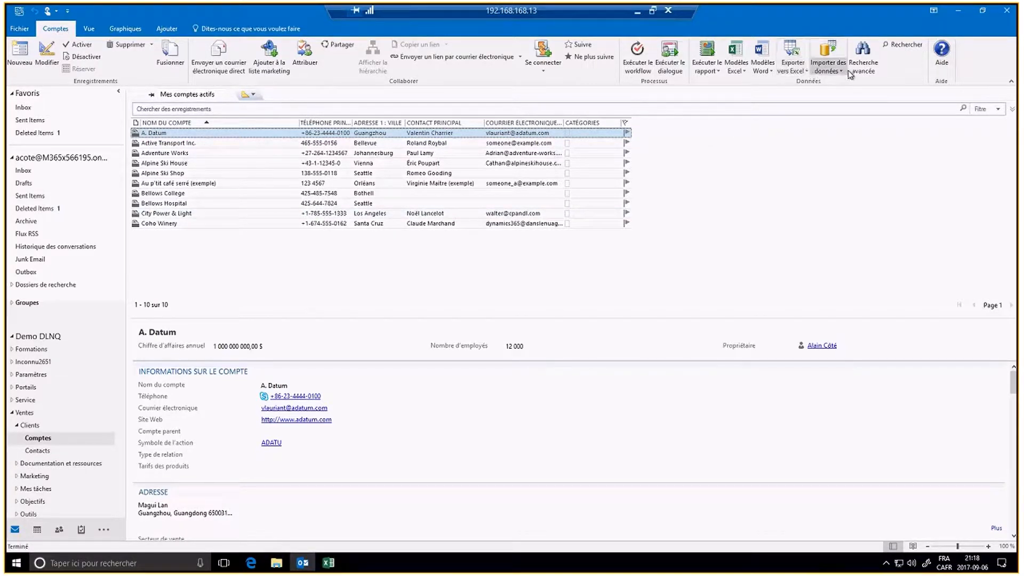
Step: Export the current accounts page as a static Excel worksheet and open the downloaded file
left_click(739, 73)
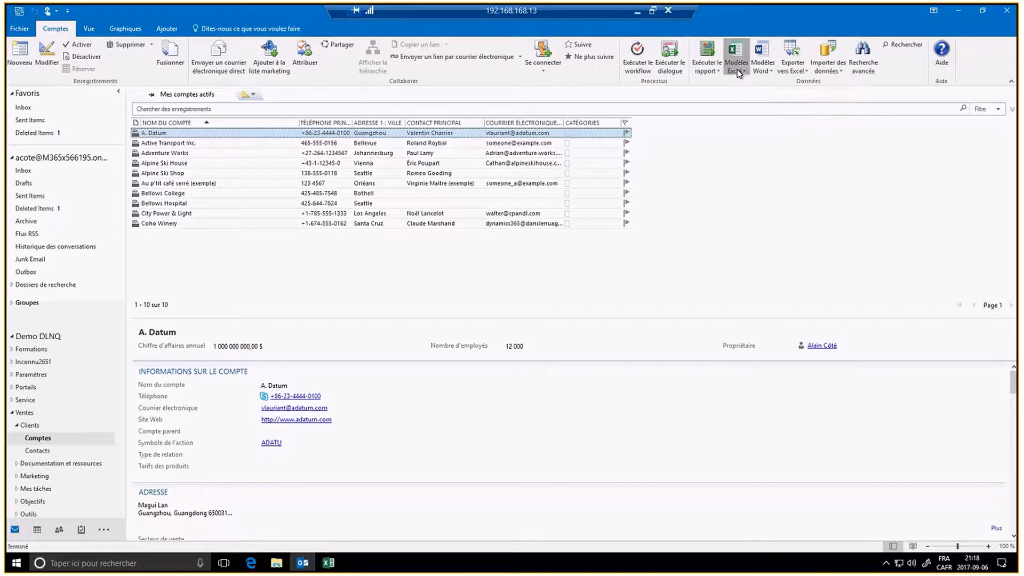
left_click(735, 158)
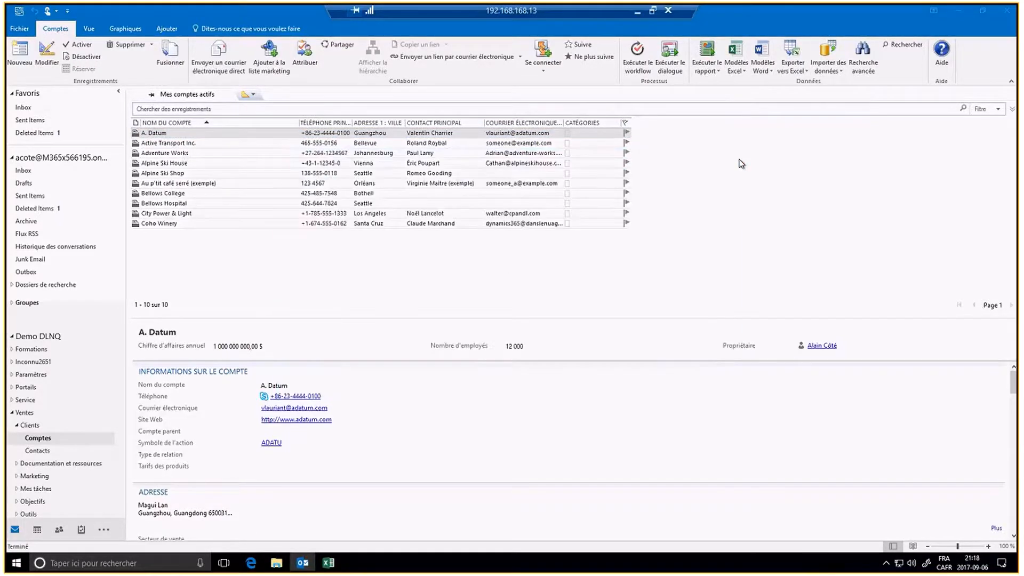
left_click(792, 70)
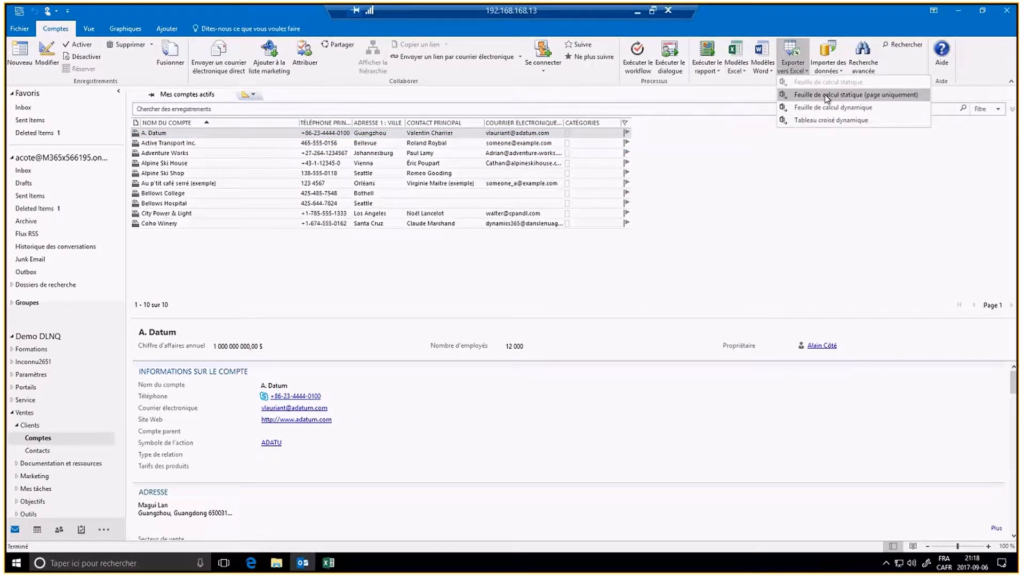
left_click(827, 97)
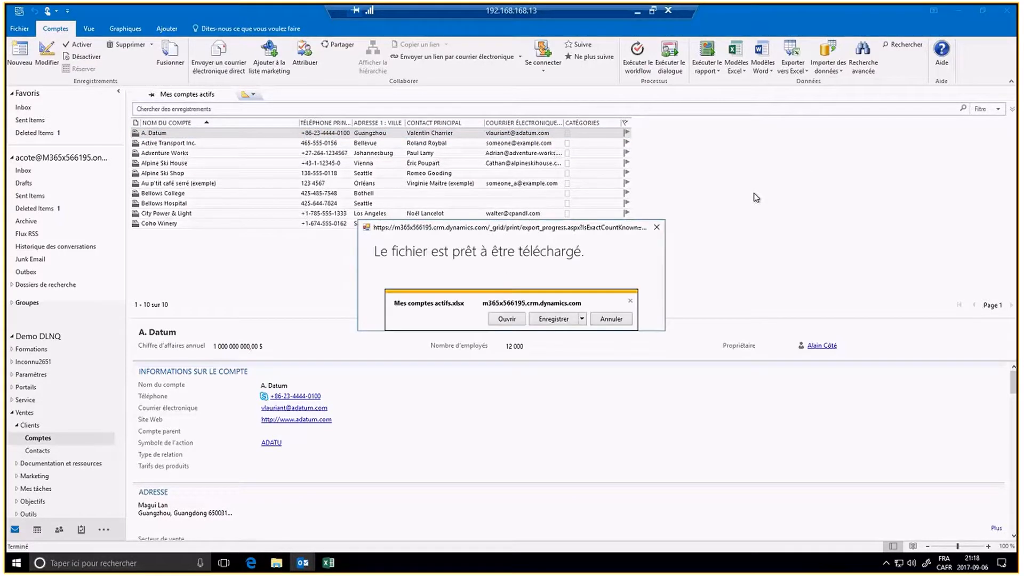
left_click(506, 319)
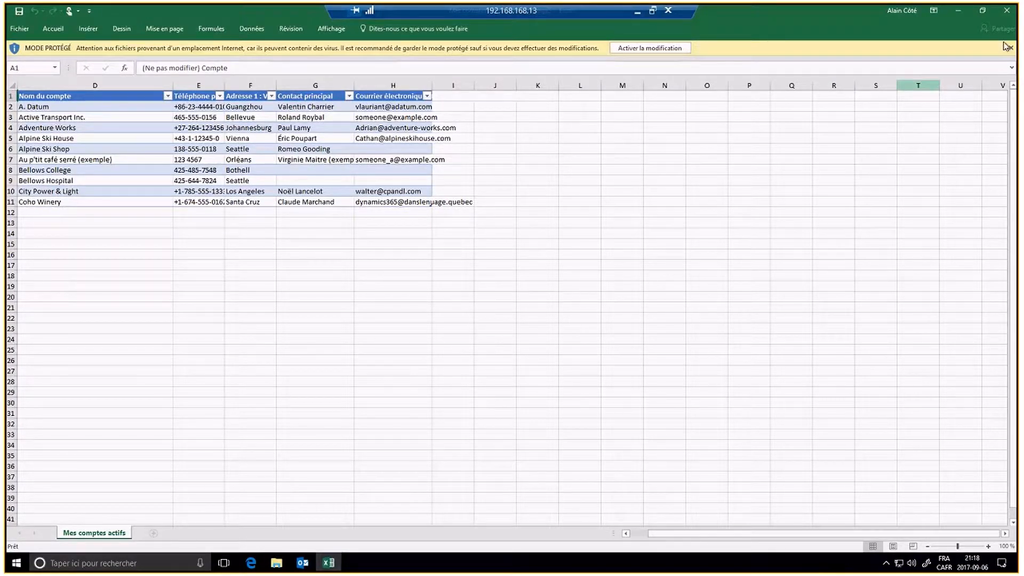
Step: Close the 'Mes comptes actifs' workbook and dismiss the download notice
left_click(1006, 10)
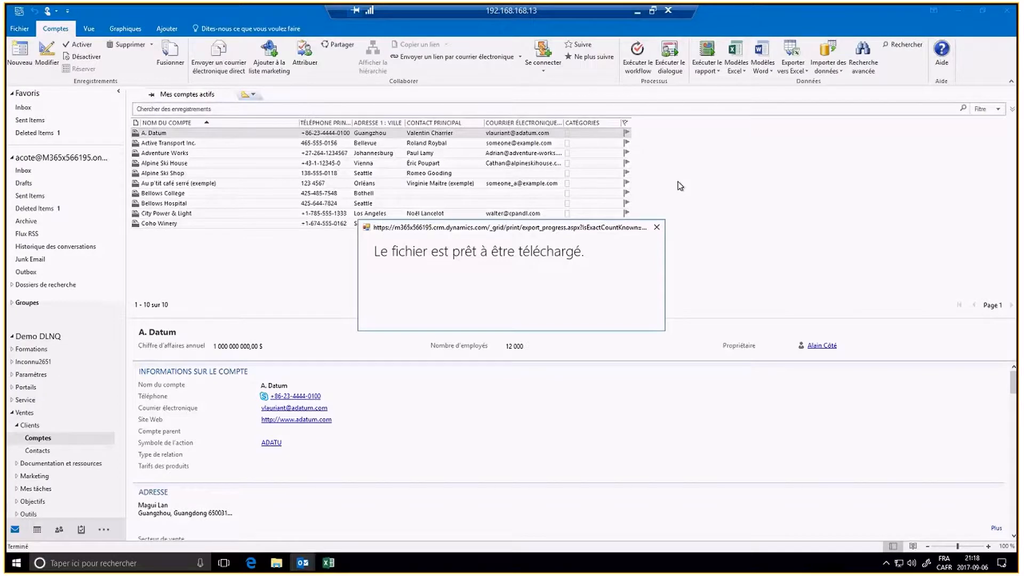
left_click(657, 227)
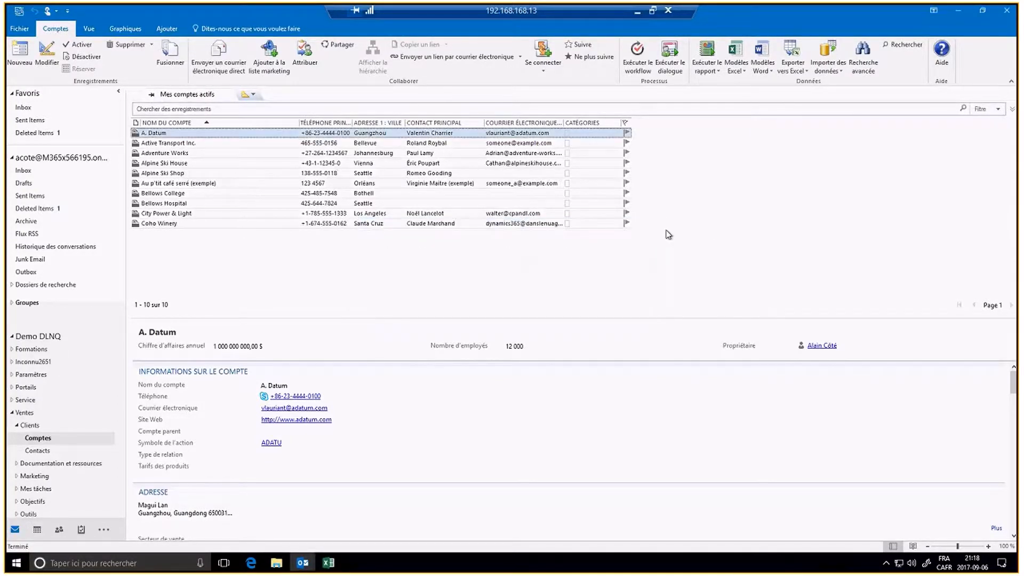
left_click(792, 63)
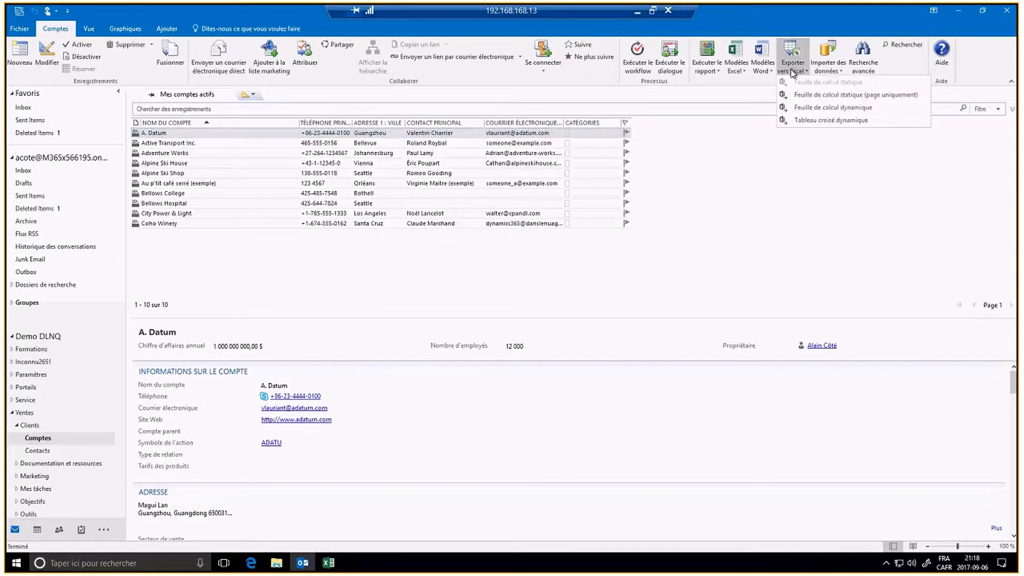
left_click(834, 108)
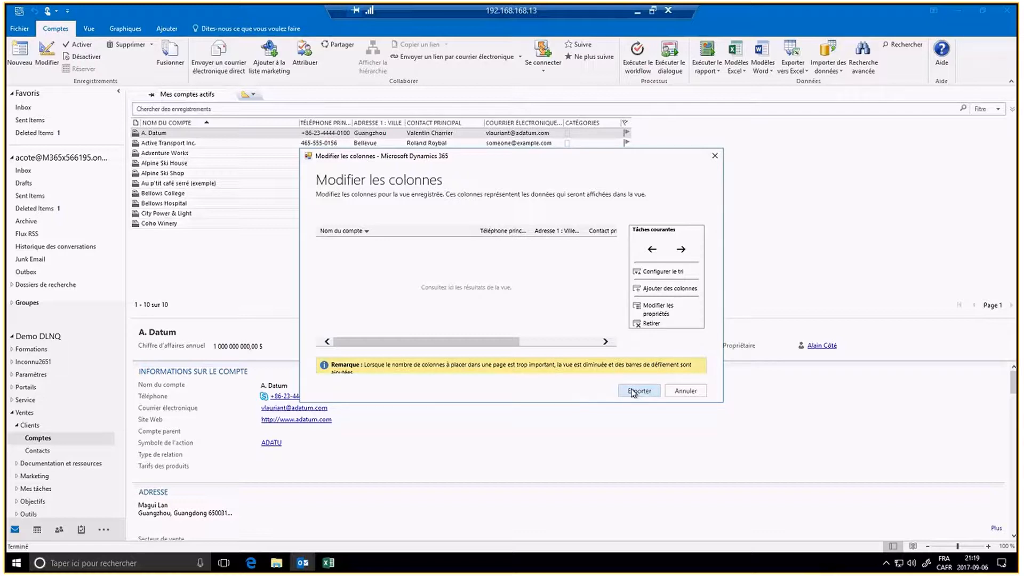
left_click(686, 391)
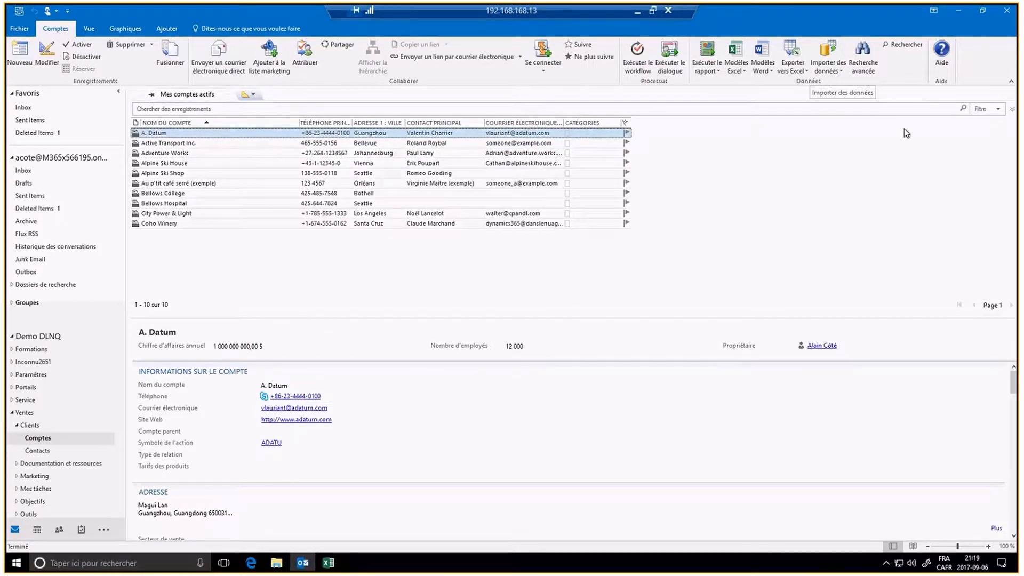
left_click(860, 56)
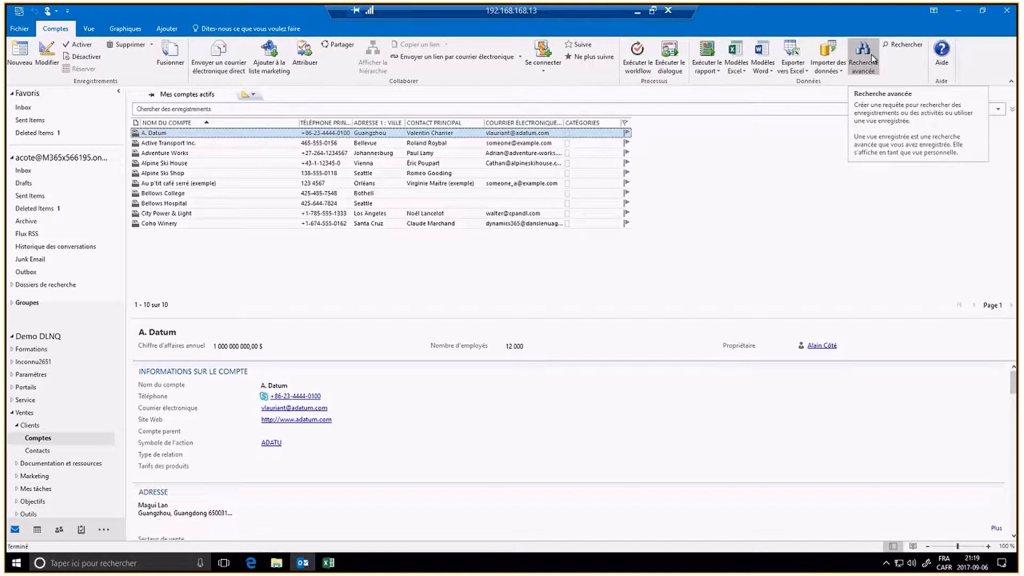
left_click(909, 46)
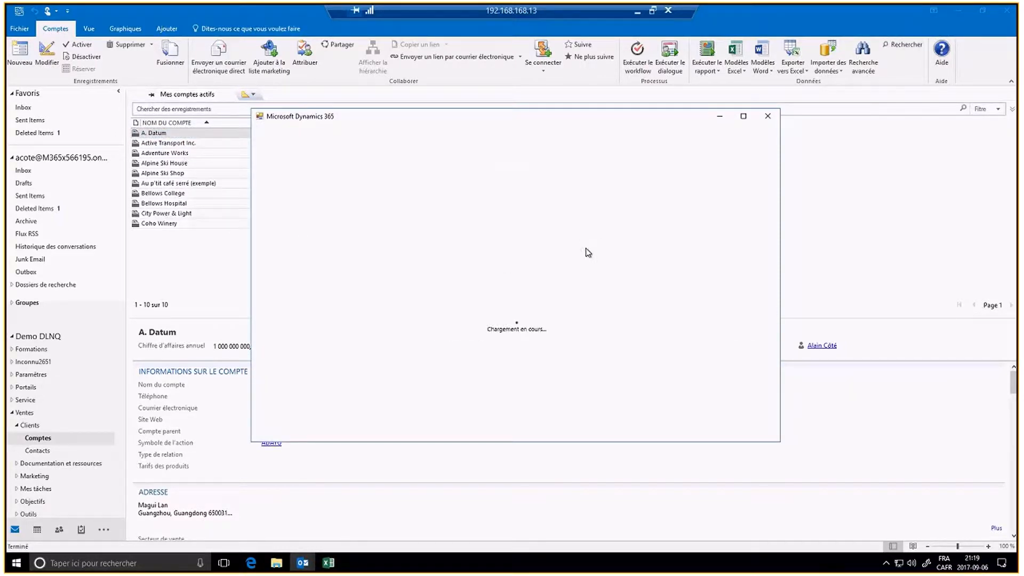
type("c")
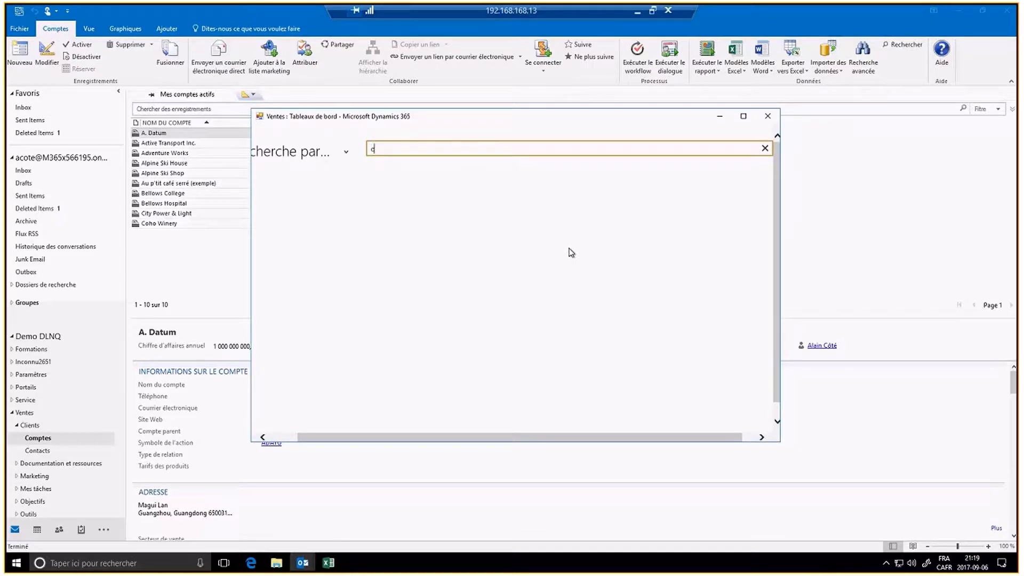
type("oho")
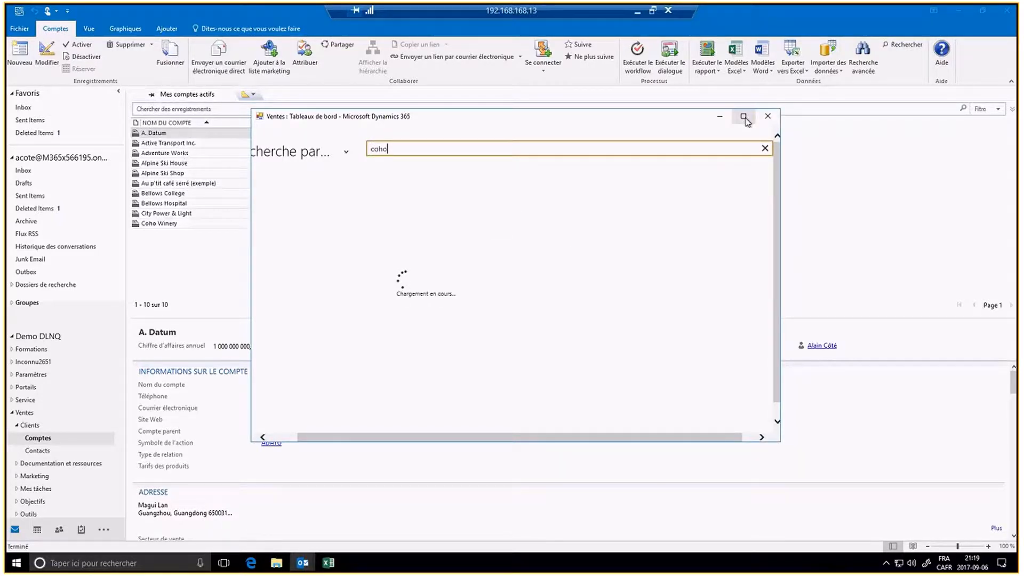
left_click(743, 117)
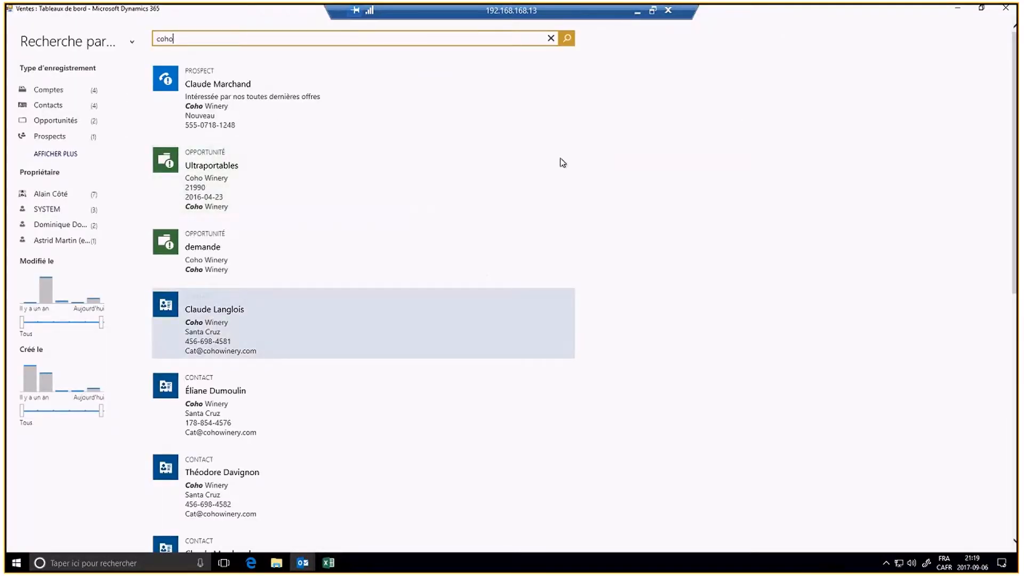
left_click(1004, 9)
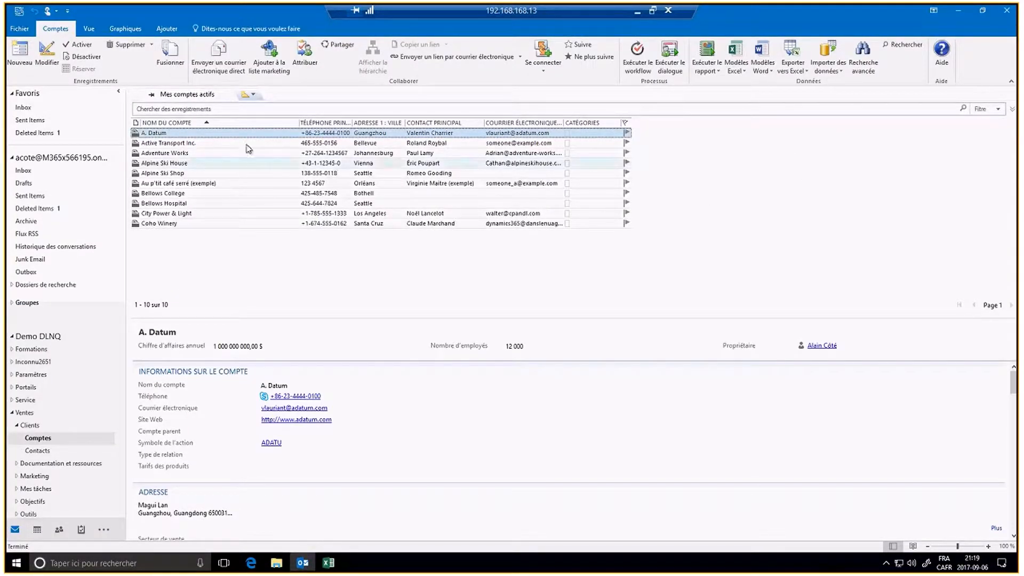
Step: Switch to the Comptes actifs system view and scroll through all 141 accounts
left_click(94, 31)
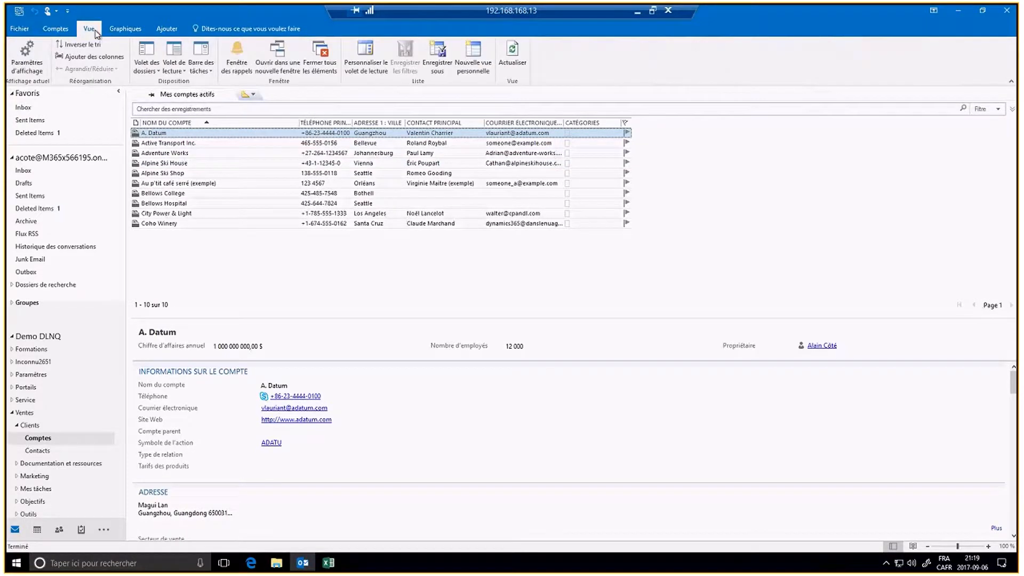
left_click(251, 95)
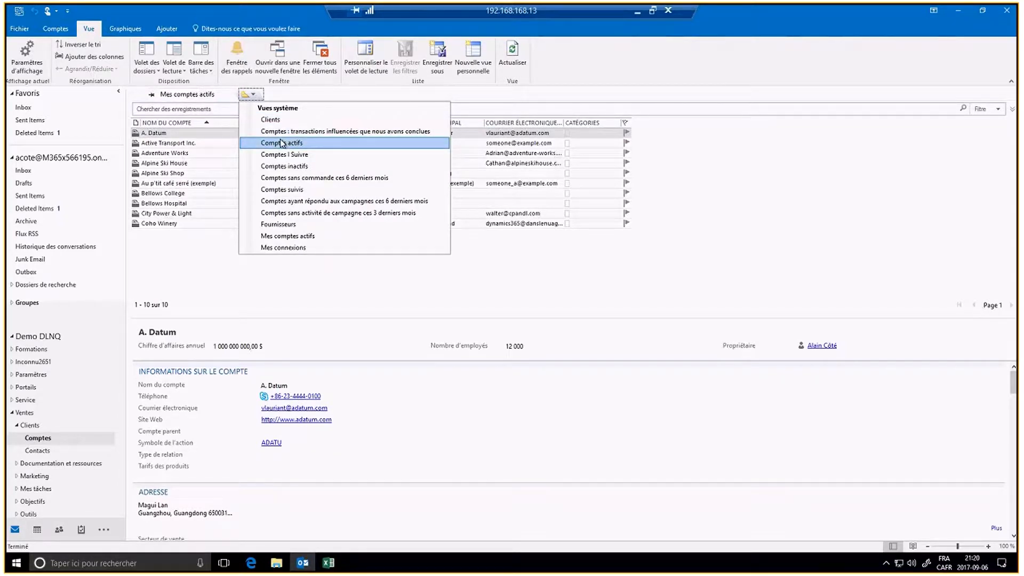
left_click(281, 143)
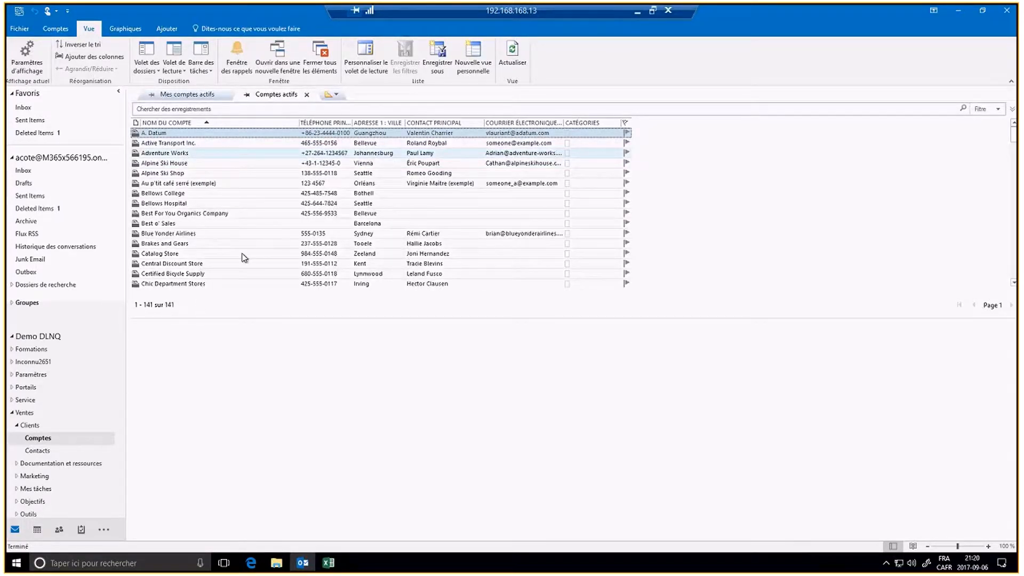
scroll(244, 257, "down", 3)
scroll(244, 257, "down", 12)
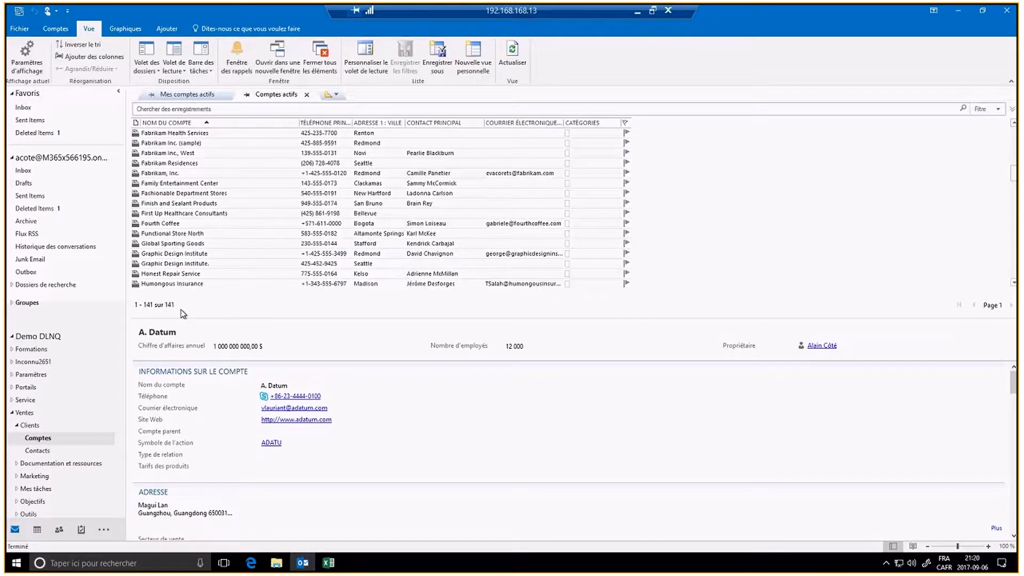
scroll(252, 207, "down", 8)
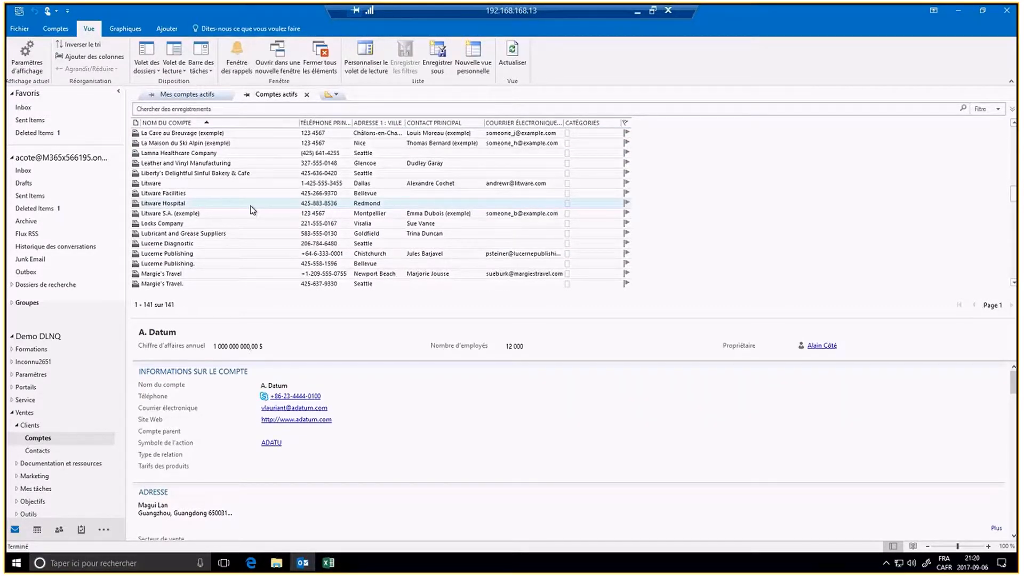
scroll(251, 209, "down", 8)
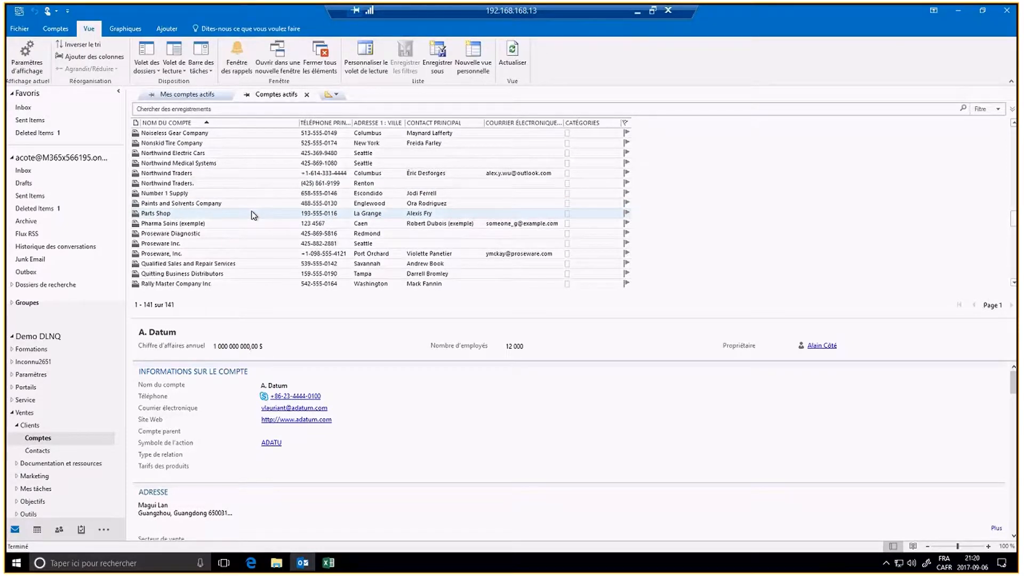
scroll(251, 213, "up", 18)
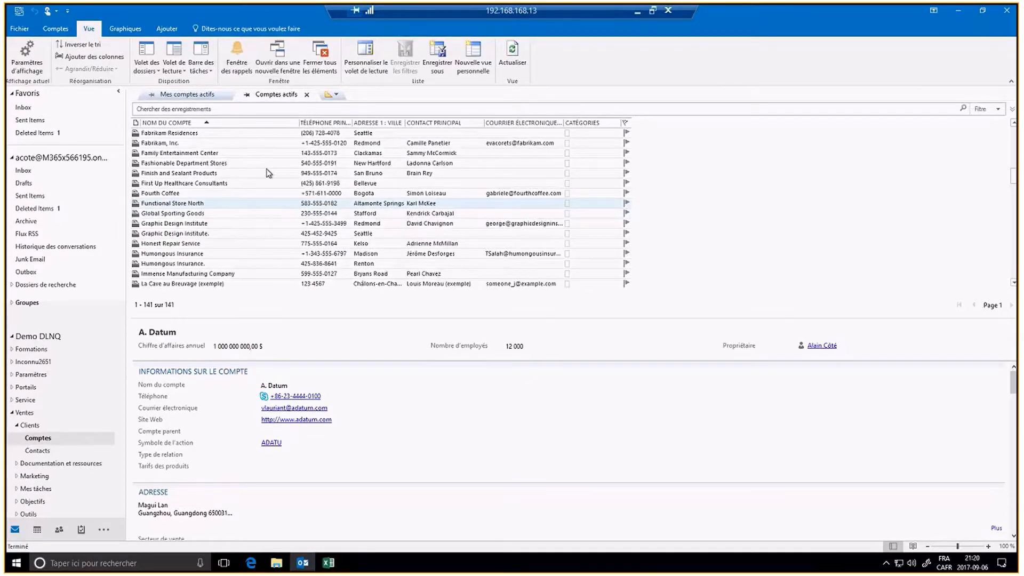
Step: Toggle between the Comptes actifs and Mes comptes actifs tabs, ending on Mes comptes actifs
left_click(212, 94)
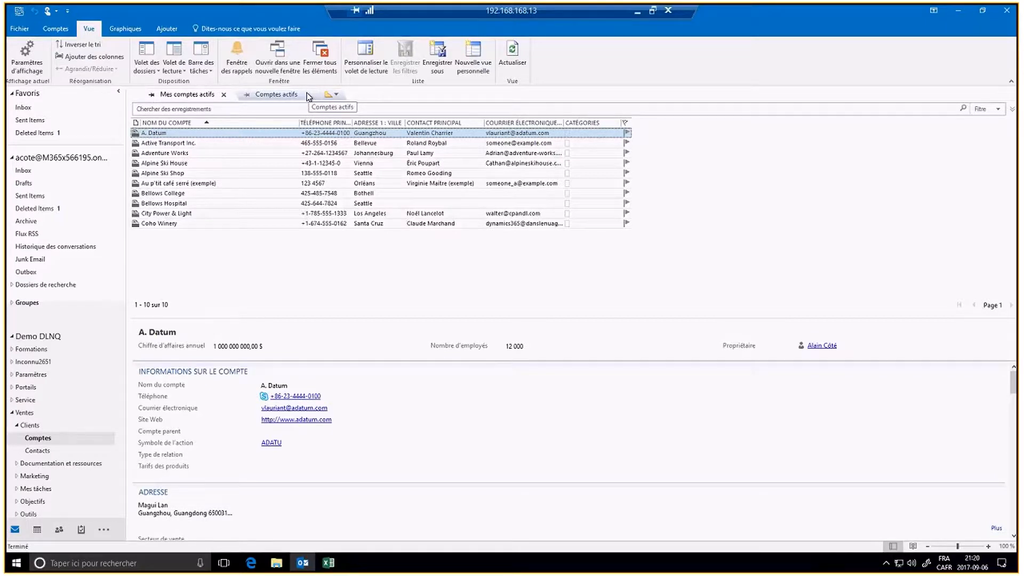
left_click(308, 96)
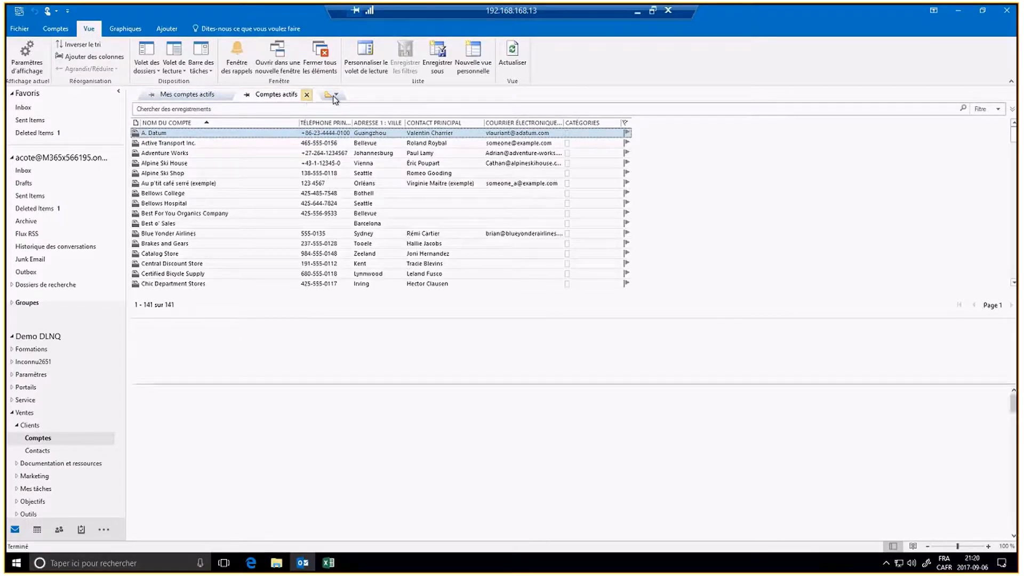
left_click(191, 96)
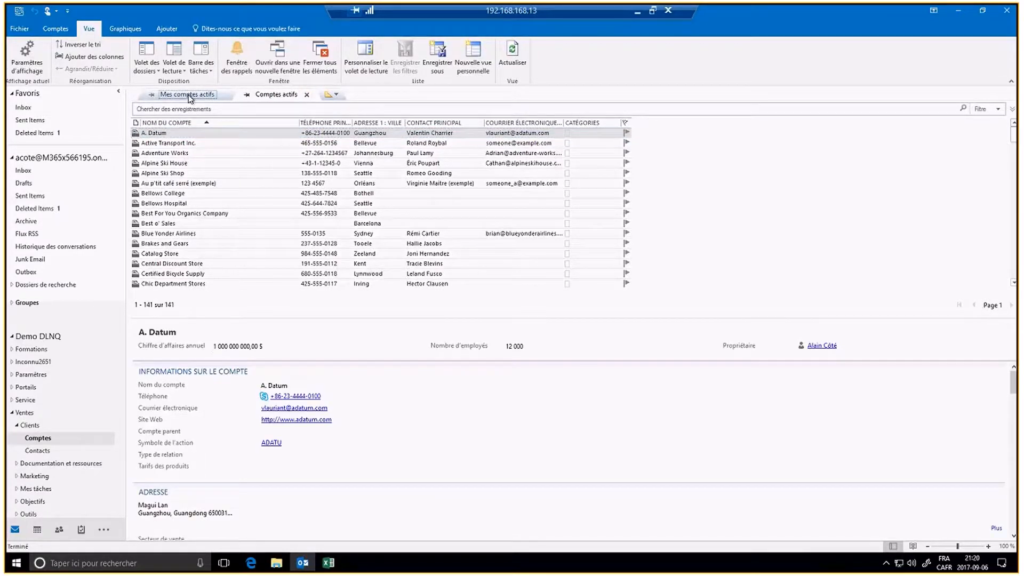
Step: Enable the chart pane beside the list and chart Comptes par secteur de vente (États-Unis 1, vide 9)
left_click(123, 31)
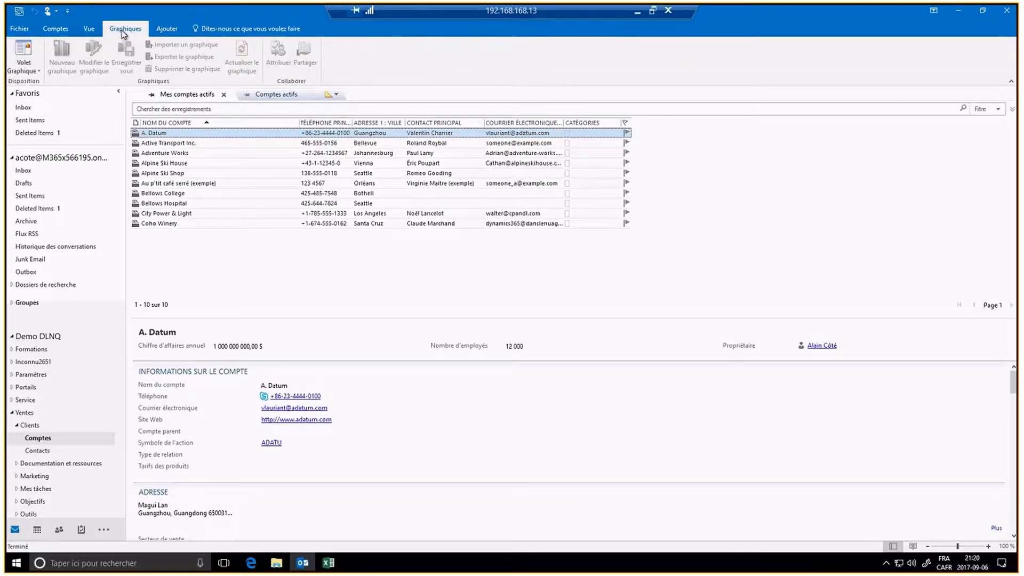
left_click(24, 66)
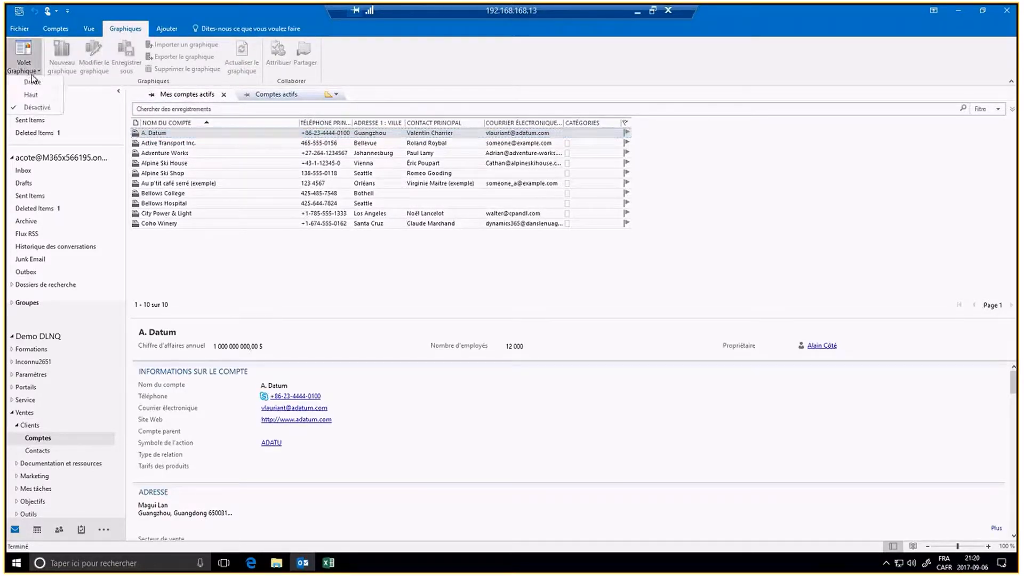
left_click(43, 95)
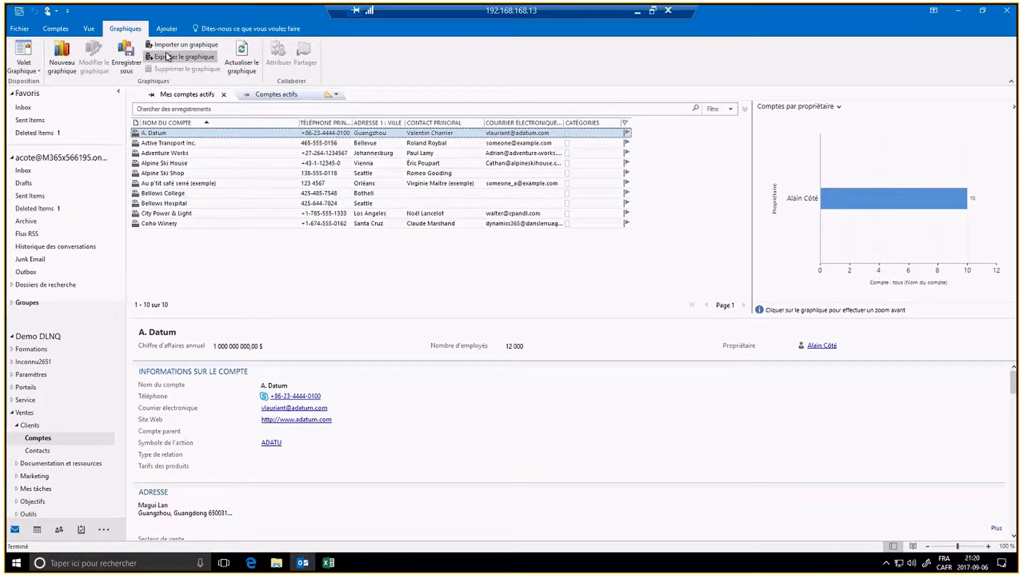
left_click(838, 108)
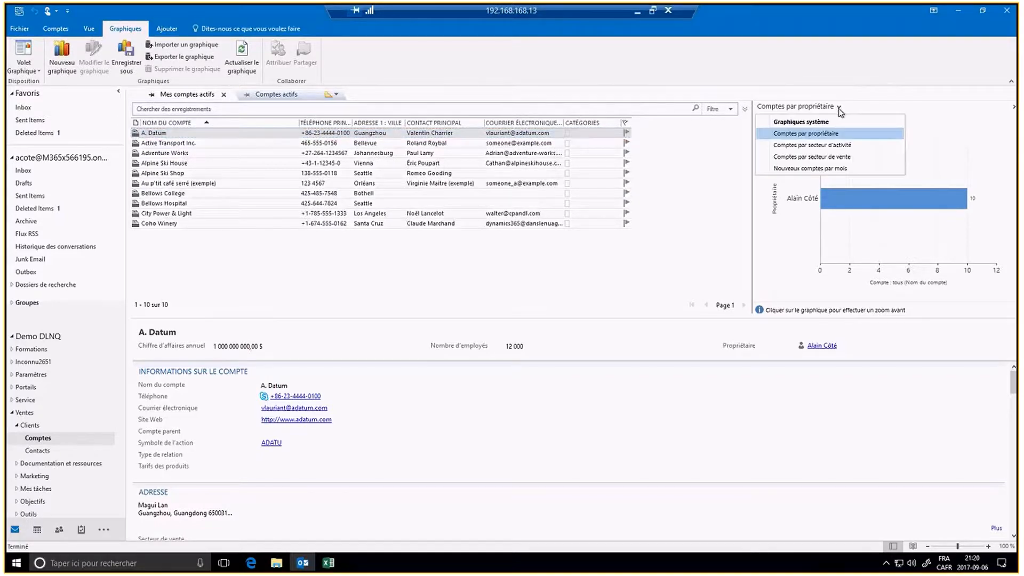
left_click(841, 156)
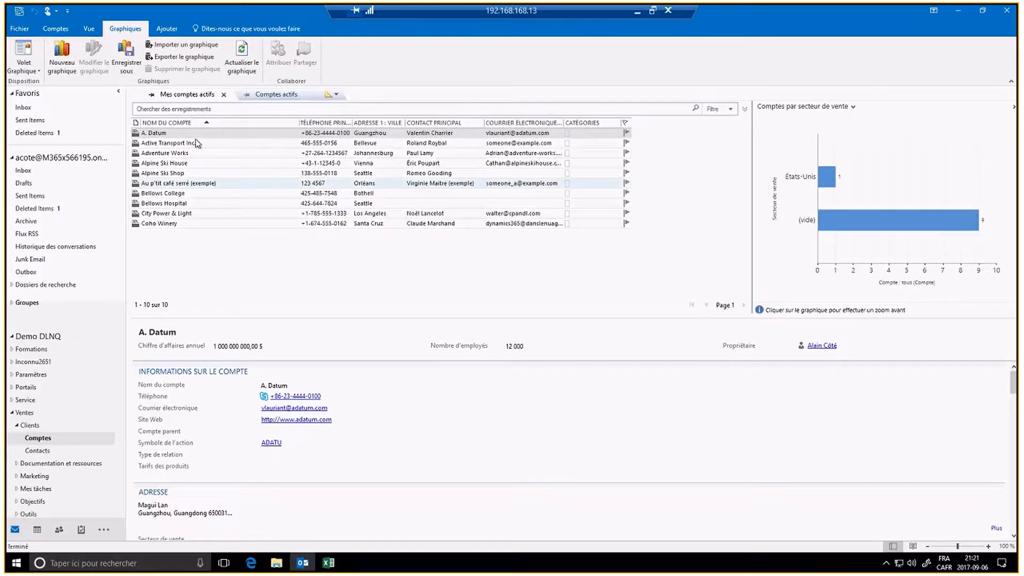
left_click(170, 29)
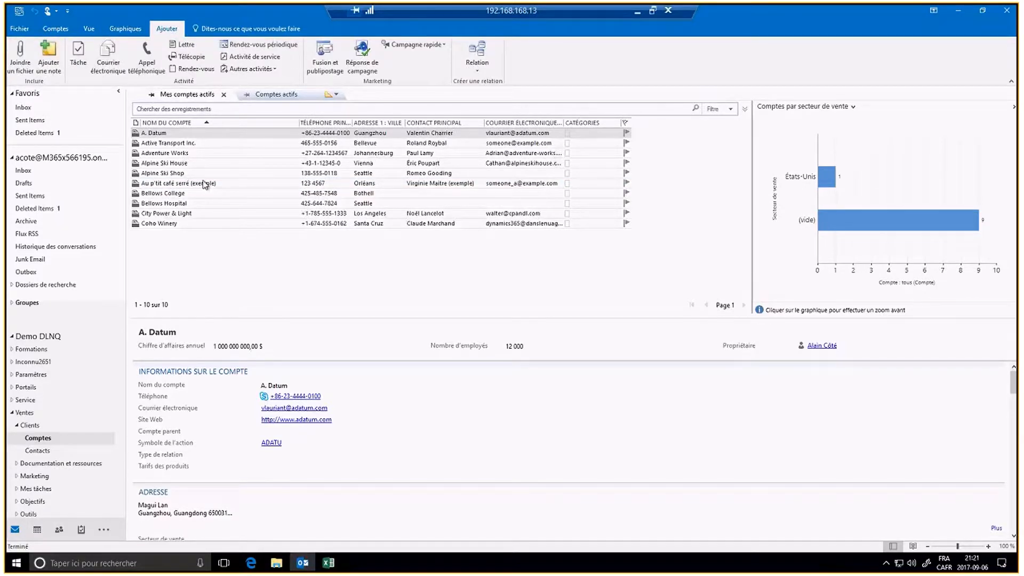
left_click(80, 50)
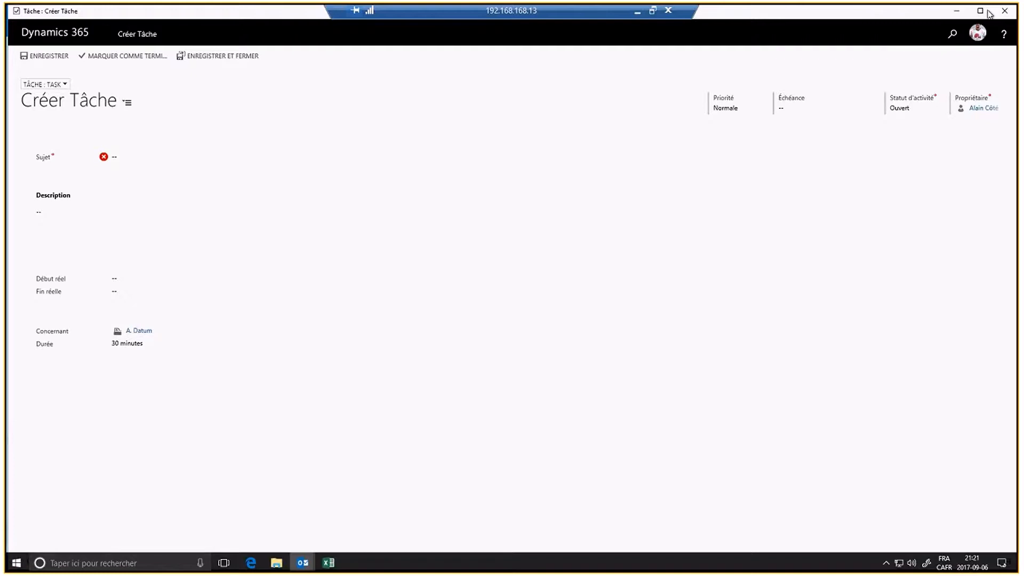
left_click(1004, 11)
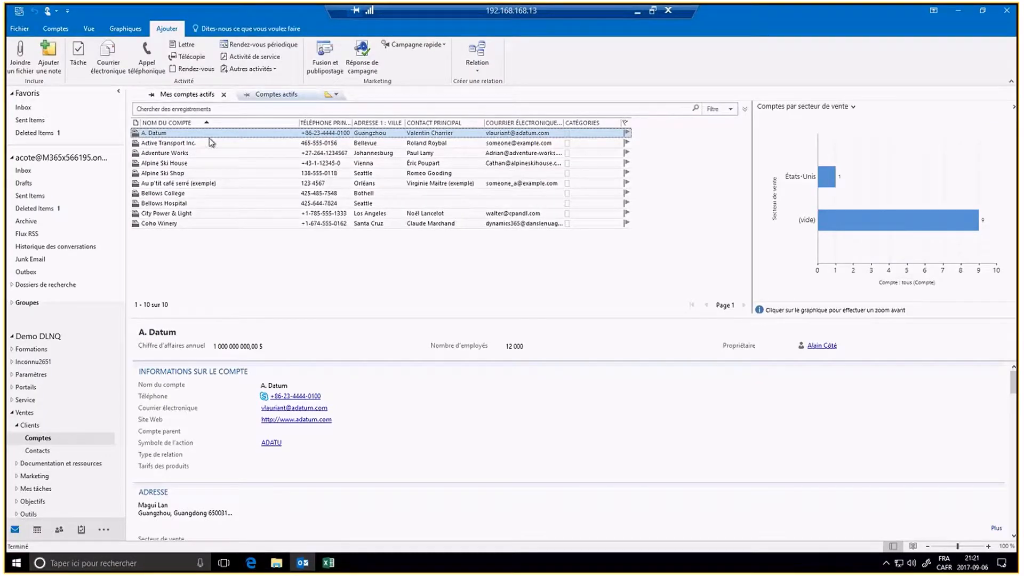
left_click(147, 58)
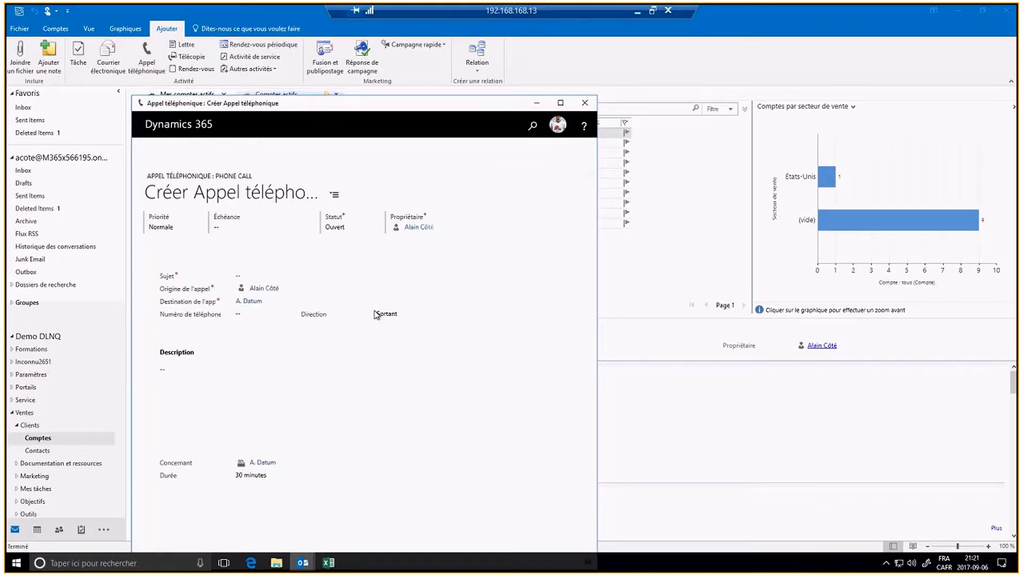
left_click(278, 291)
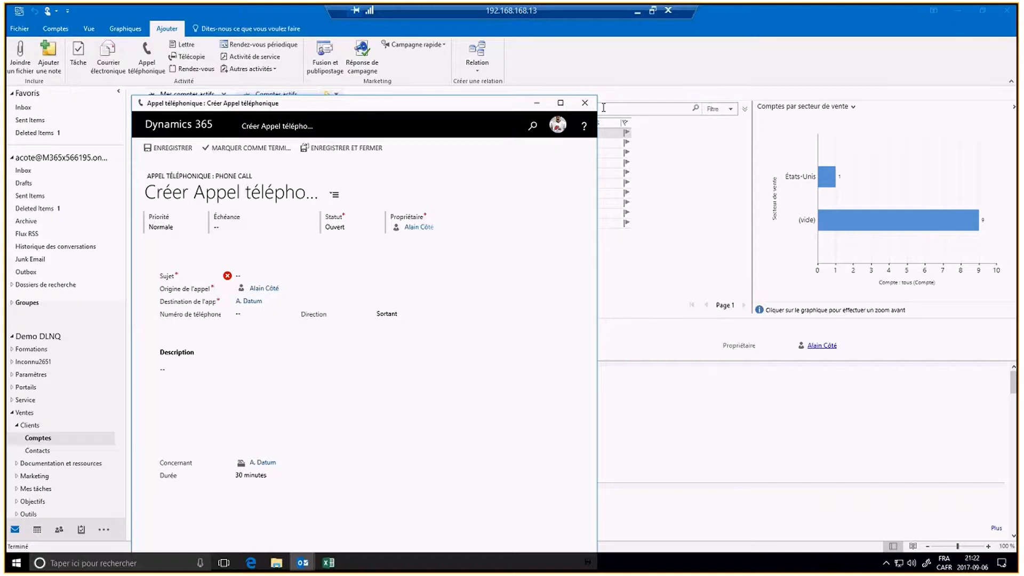
left_click(584, 103)
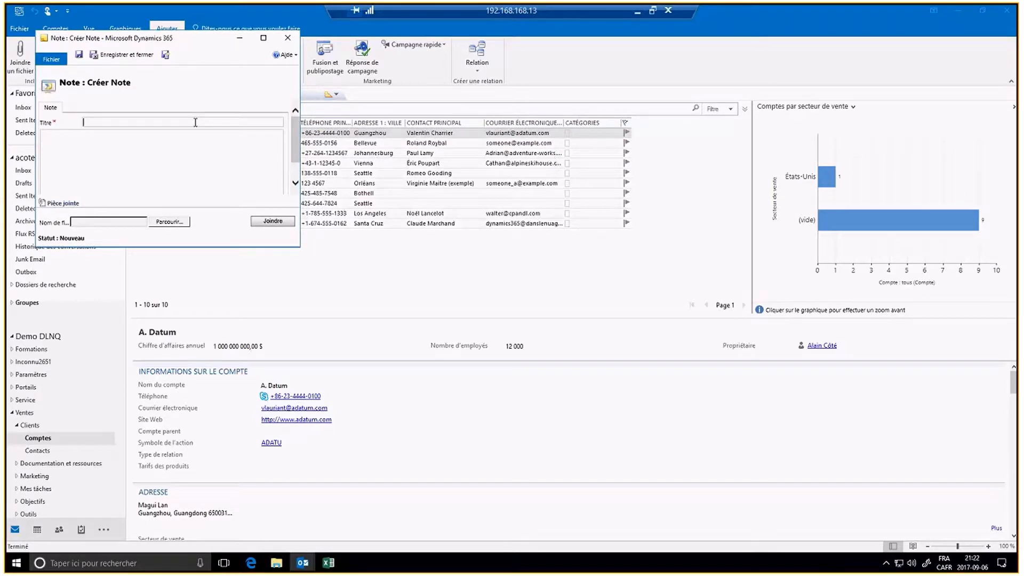
Step: Enter 'test' as the note's title and 'test' as its body text
type("etst")
key("BackSpace")
key("BackSpace")
key("BackSpace")
key("BackSpace")
type("test")
left_click(87, 154)
type("test")
Step: Browse Images, Pellicule, Téléchargements, Vidéos and Musique for an attachment, then cancel without picking a file
left_click(166, 219)
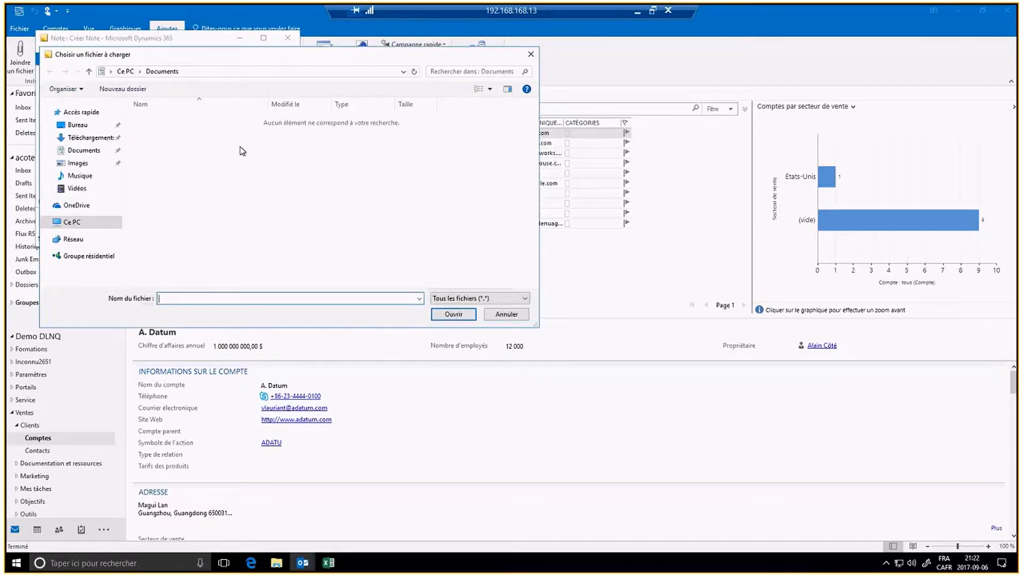
left_click(77, 162)
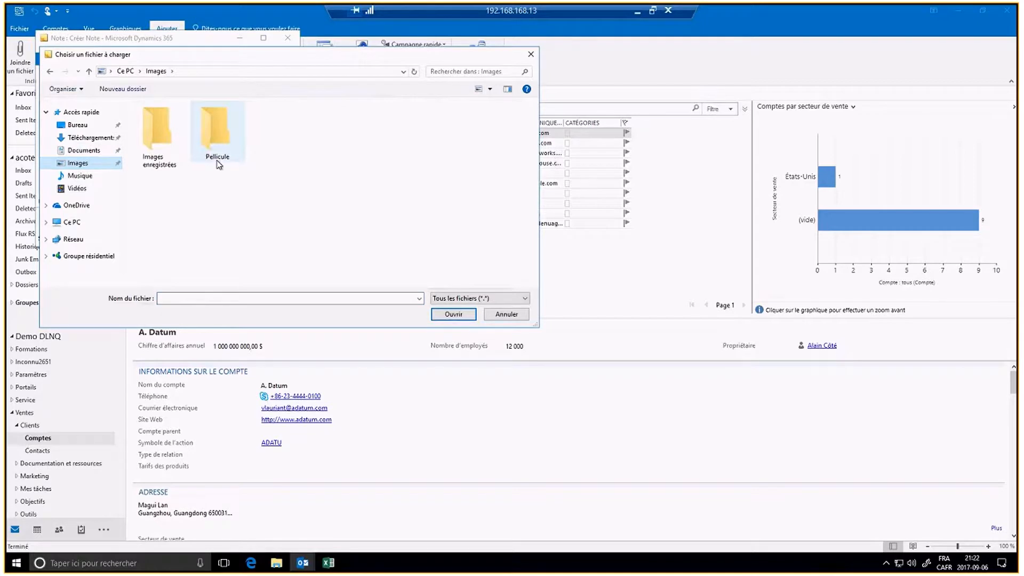
double_click(215, 136)
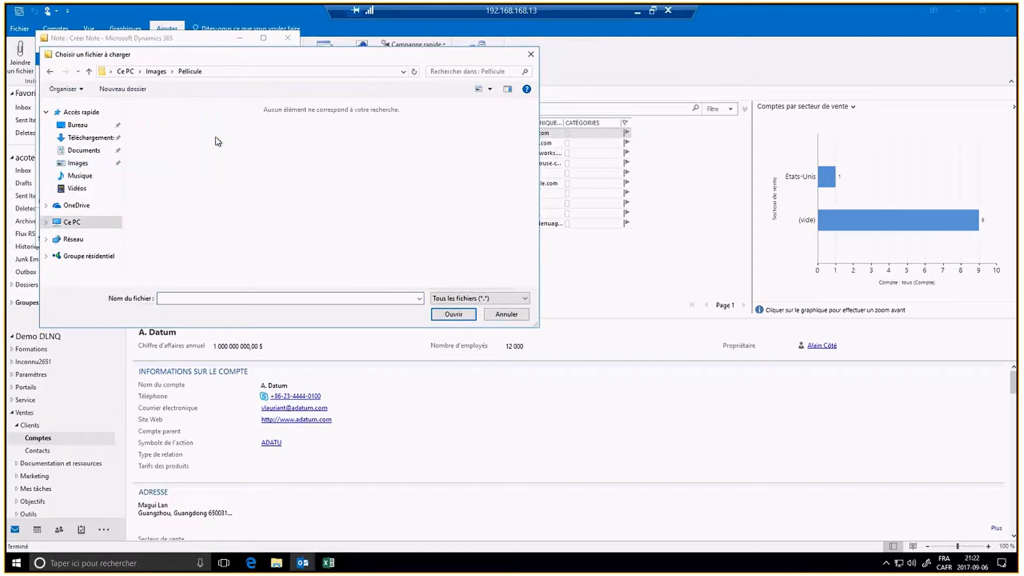
left_click(75, 138)
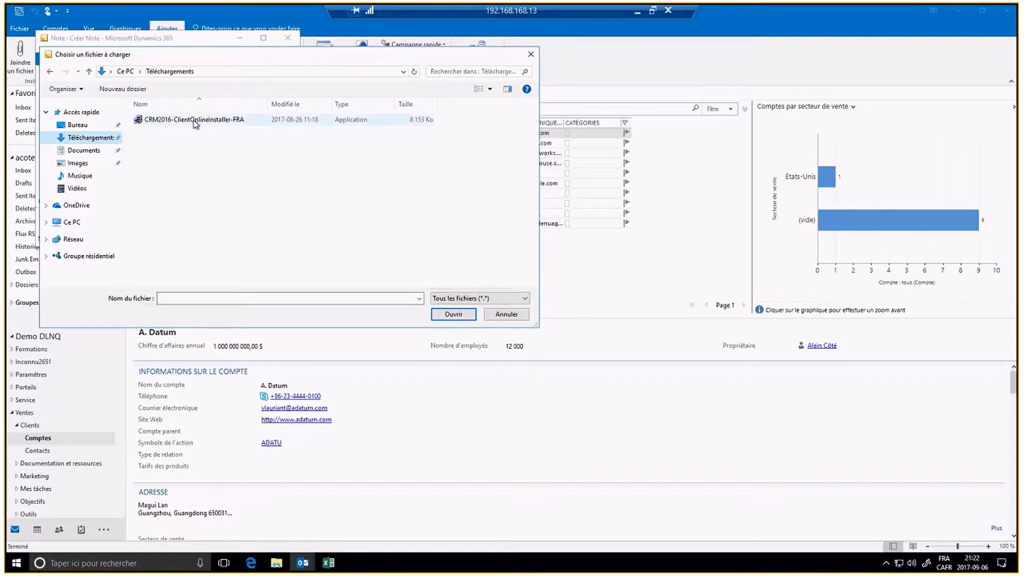
left_click(74, 190)
left_click(77, 176)
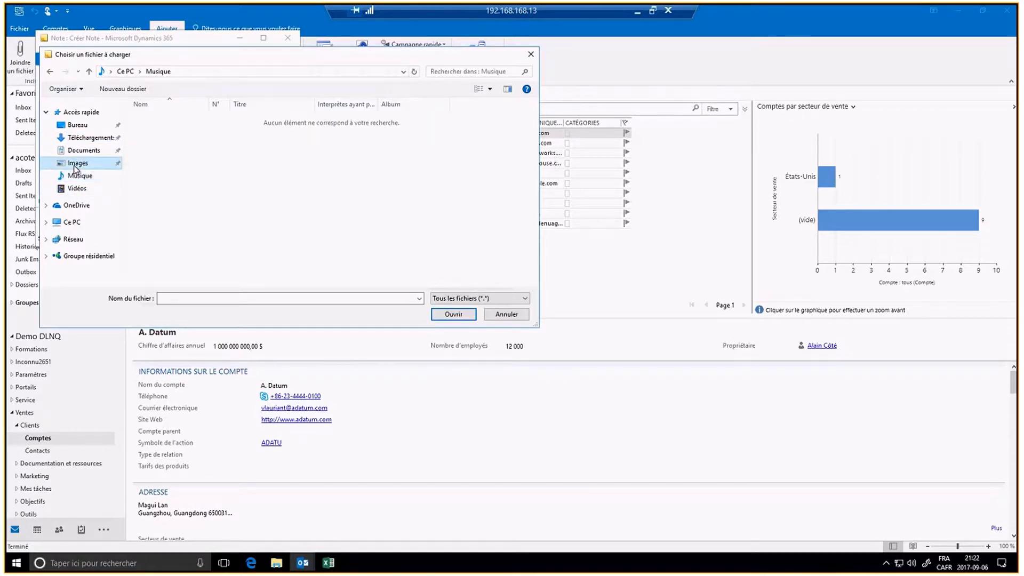
left_click(75, 166)
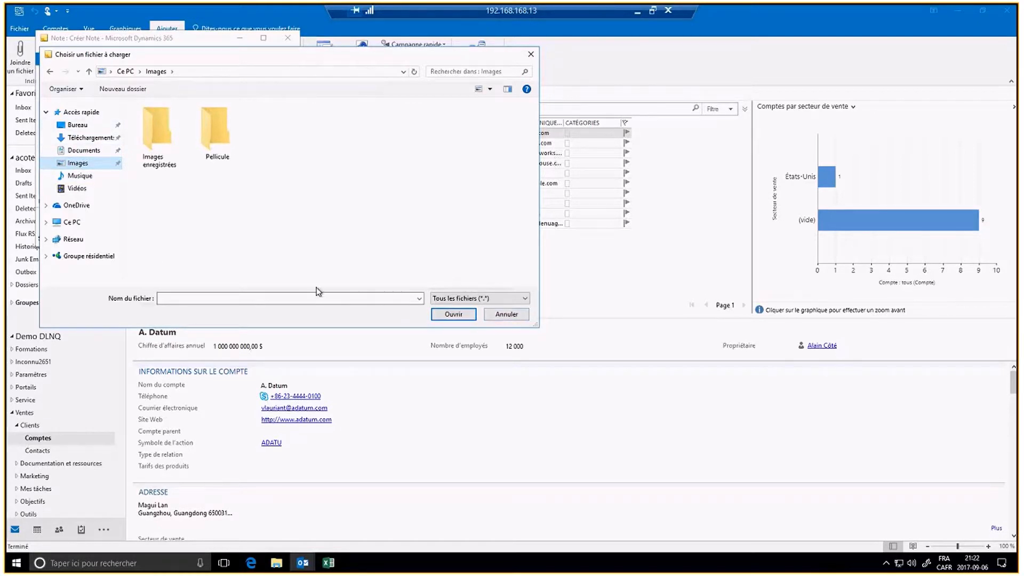
left_click(507, 316)
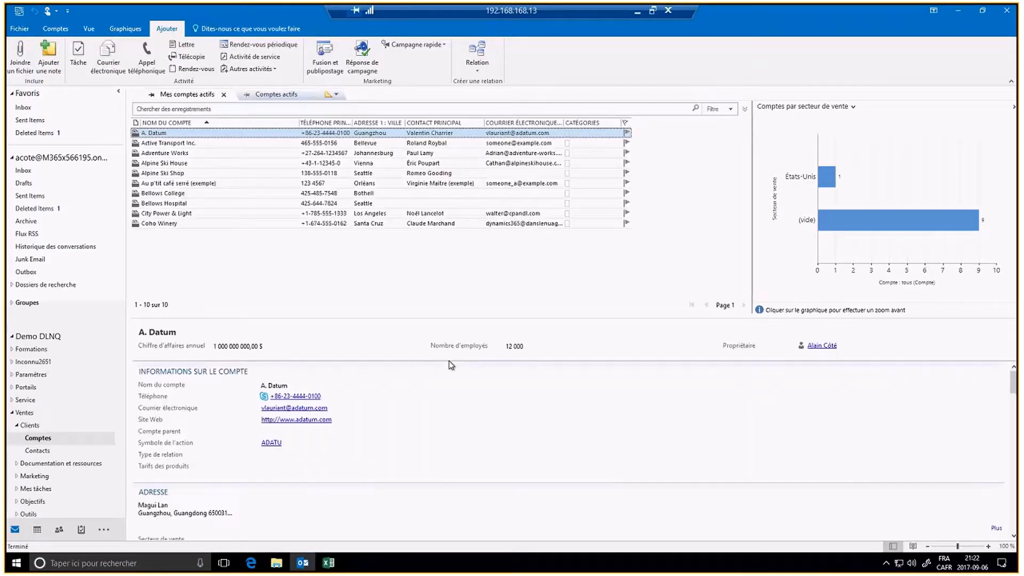
scroll(471, 400, "down", 5)
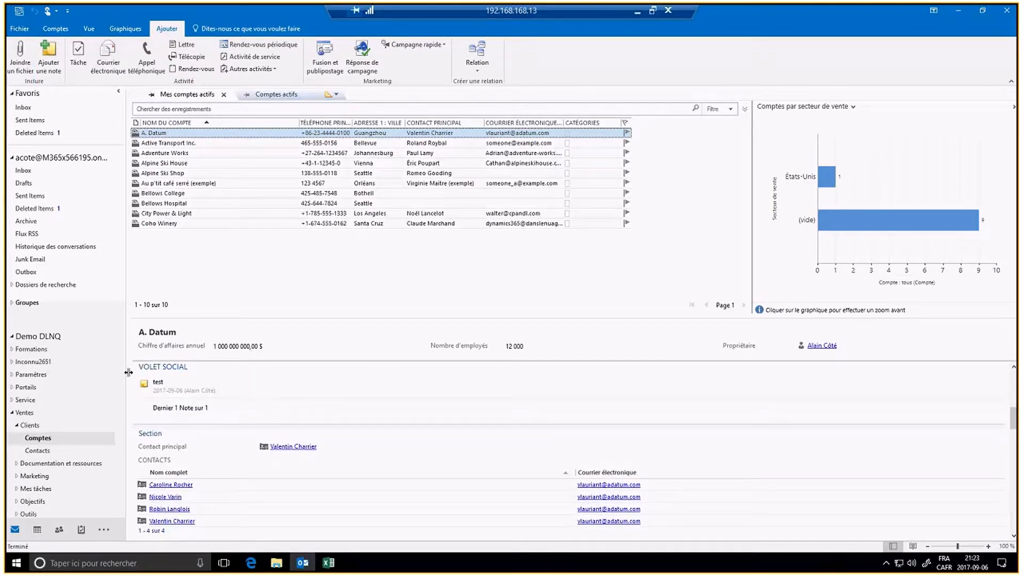
left_click(144, 384)
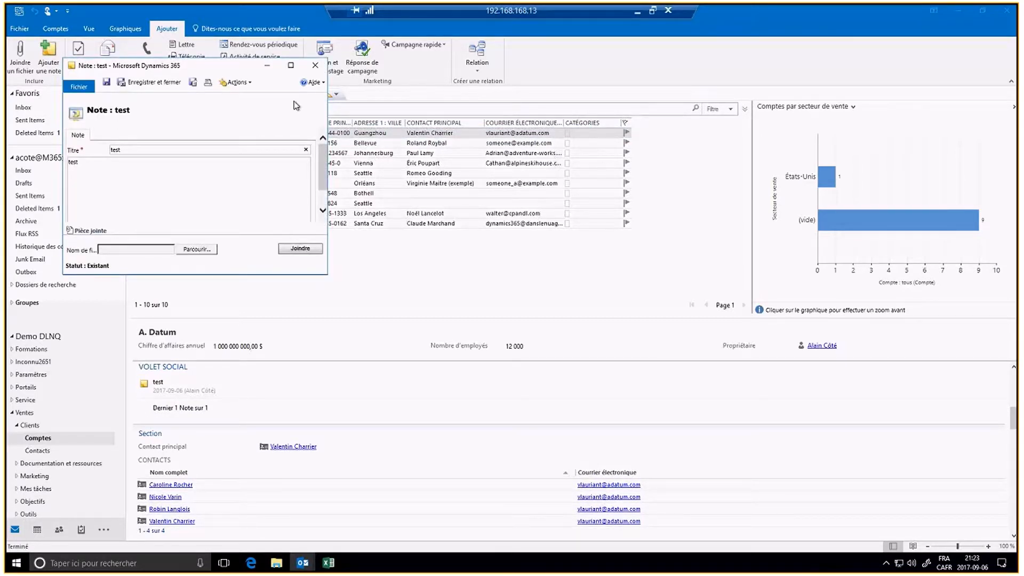
left_click(315, 65)
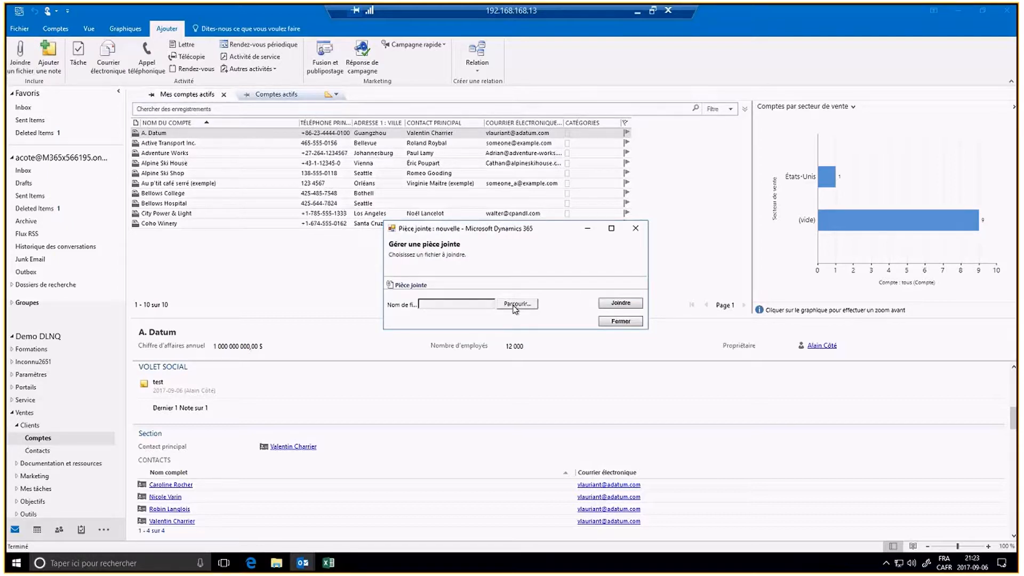
left_click(515, 305)
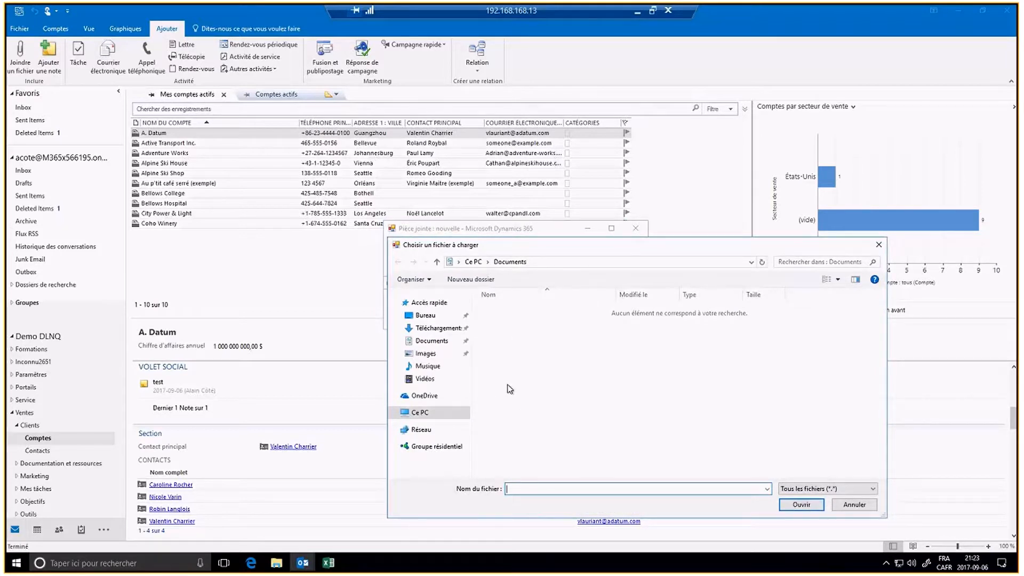
left_click(423, 395)
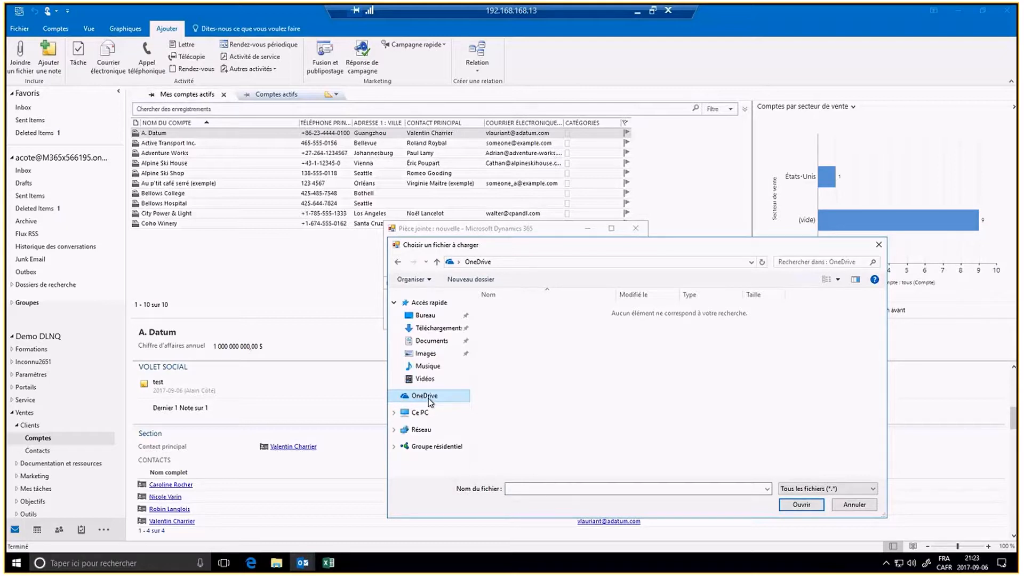
left_click(853, 506)
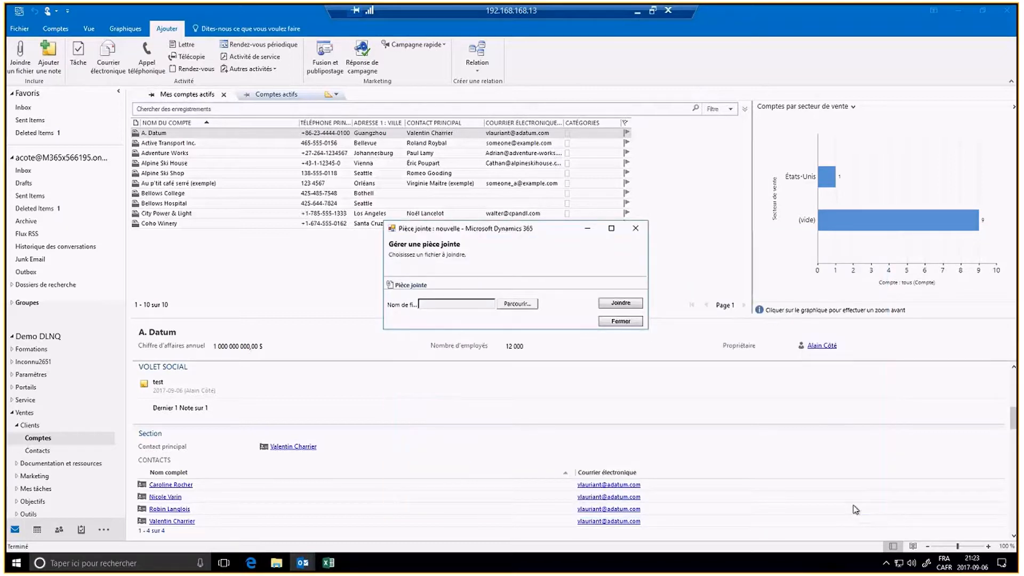
left_click(619, 322)
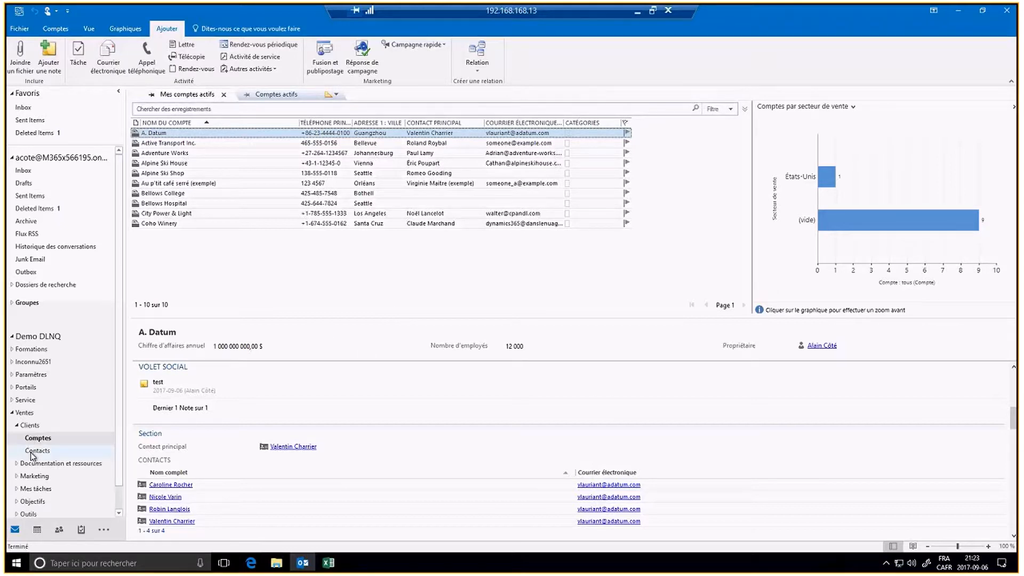
Step: Expand Mes tâches, Outils, Ventes and Documentation et ressources, then open Devis to list 15 draft quotes
scroll(32, 454, "down", 1)
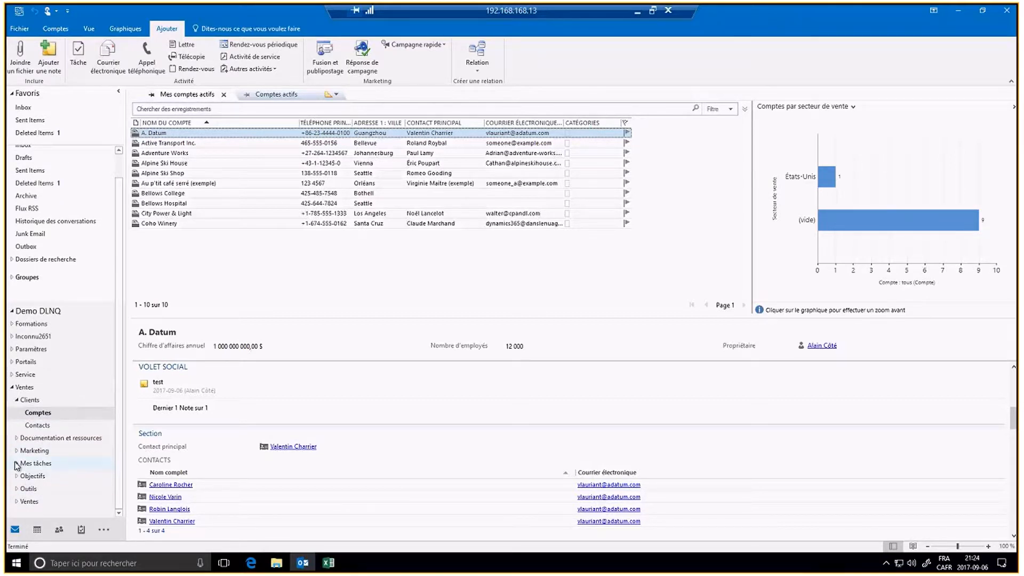
left_click(16, 464)
scroll(17, 465, "down", 1)
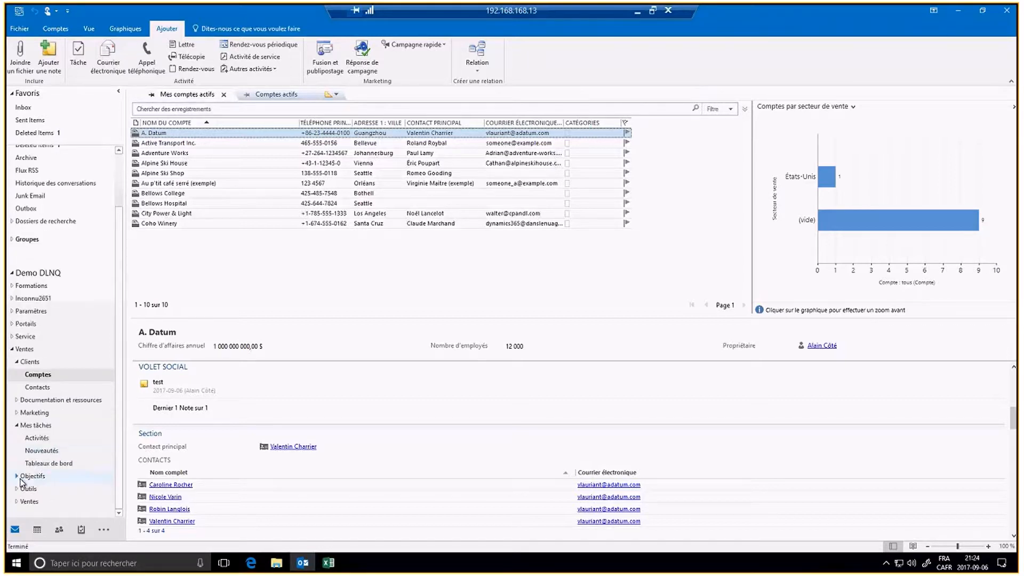
left_click(18, 486)
scroll(54, 475, "down", 1)
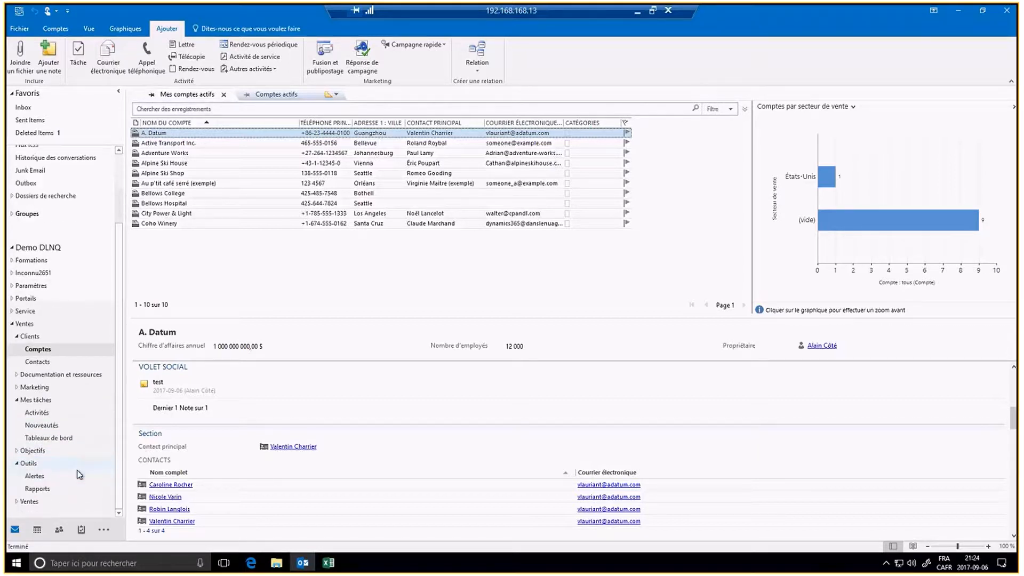
left_click(17, 501)
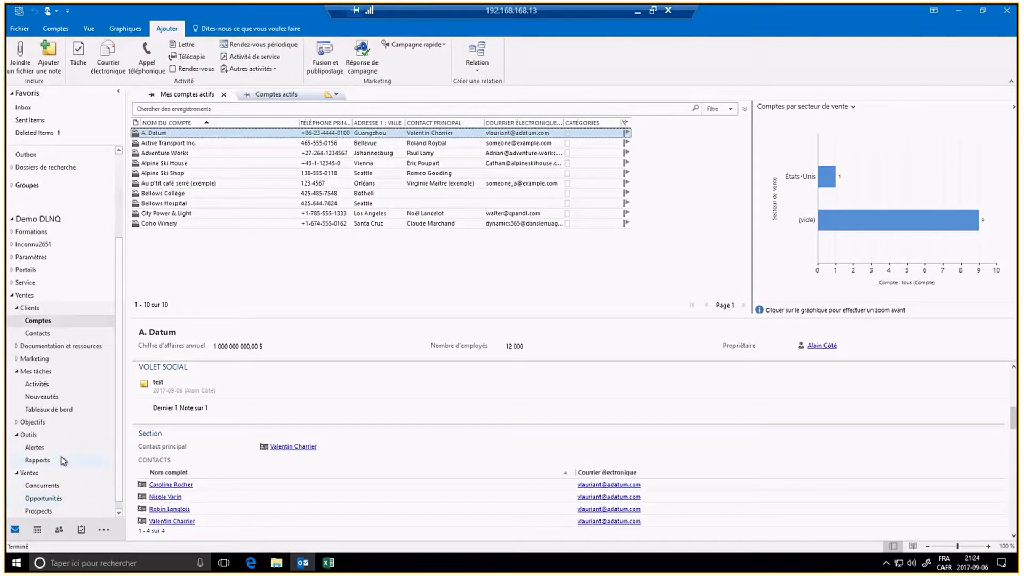
left_click(16, 345)
left_click(33, 371)
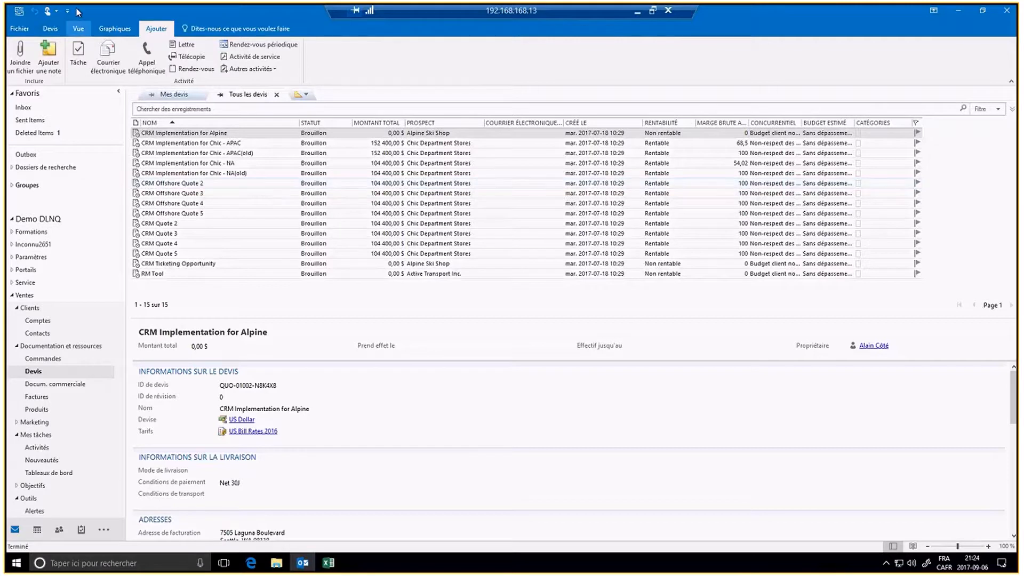
Step: Use Nouveau on the Devis ribbon to open a blank 'Créer Devis' form
left_click(50, 29)
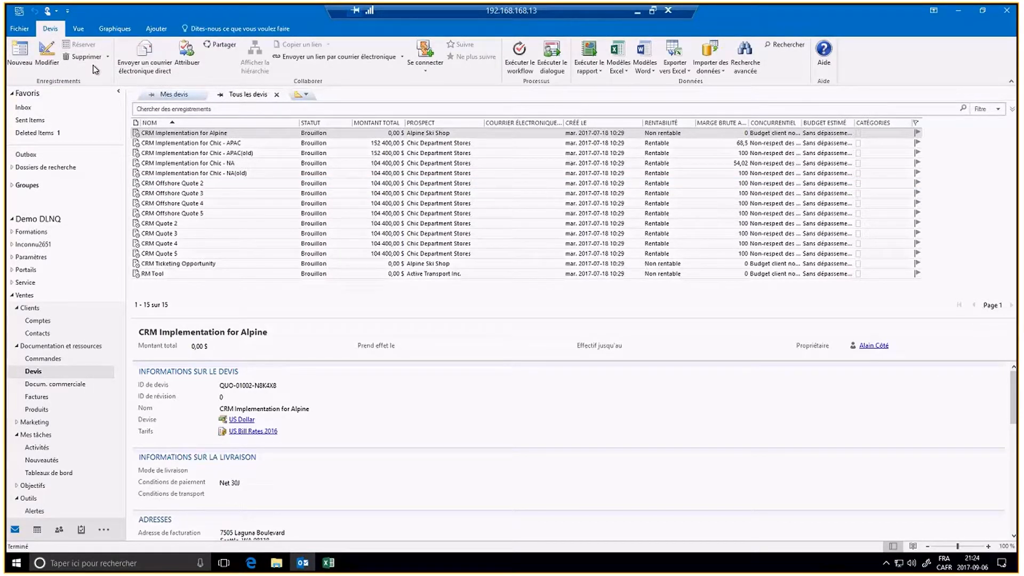
left_click(27, 49)
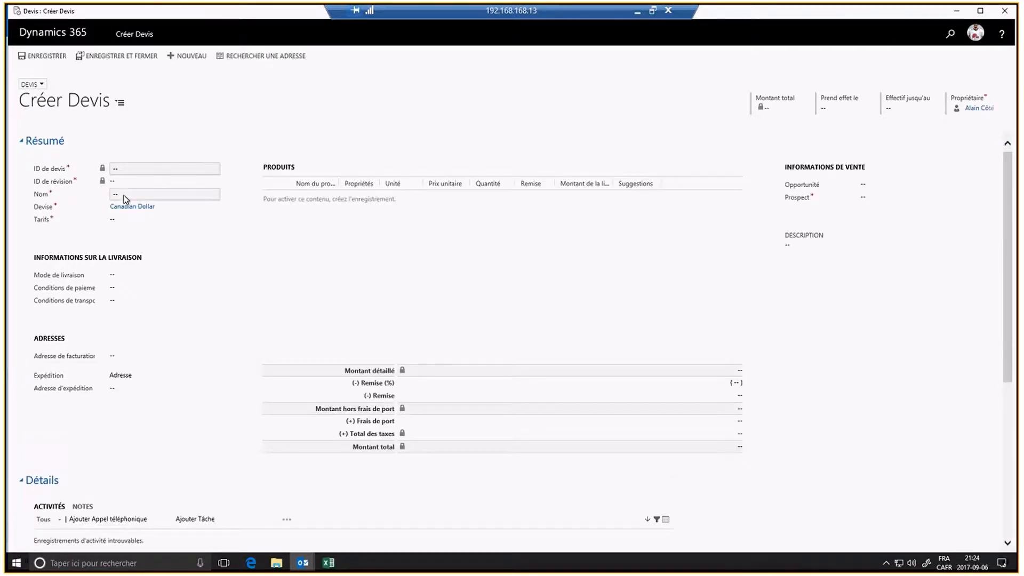
Step: Name the quote 'test D365 DLNQ' and switch its currency from Canadian Dollar to US Dollar
left_click(124, 196)
type("test D365 DLNO")
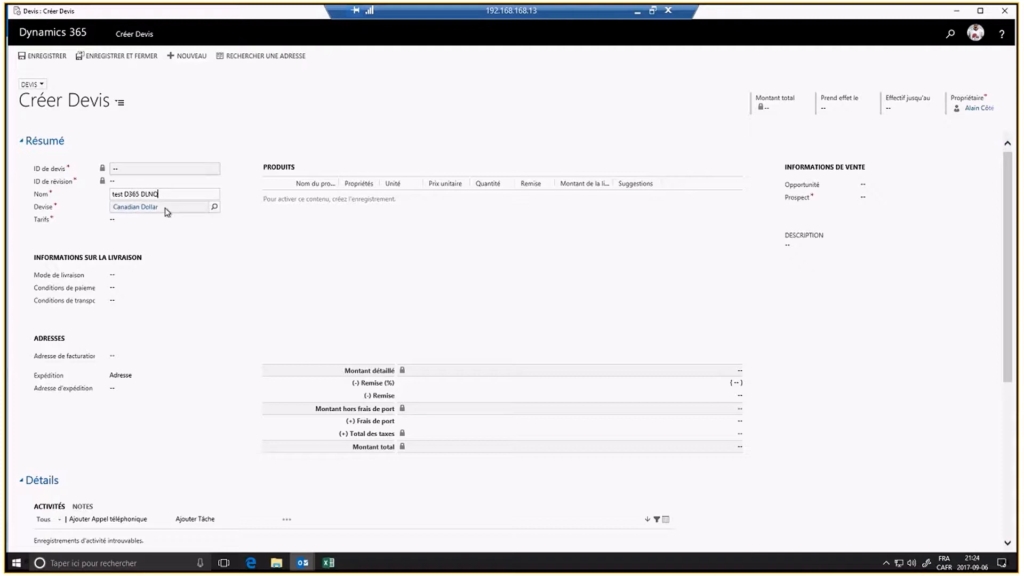
left_click(198, 209)
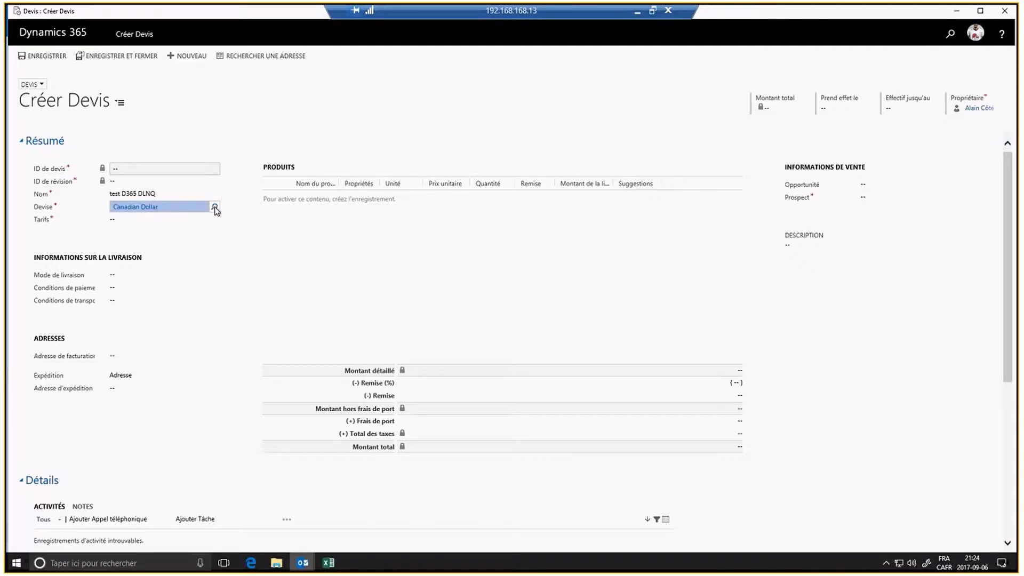
left_click(215, 207)
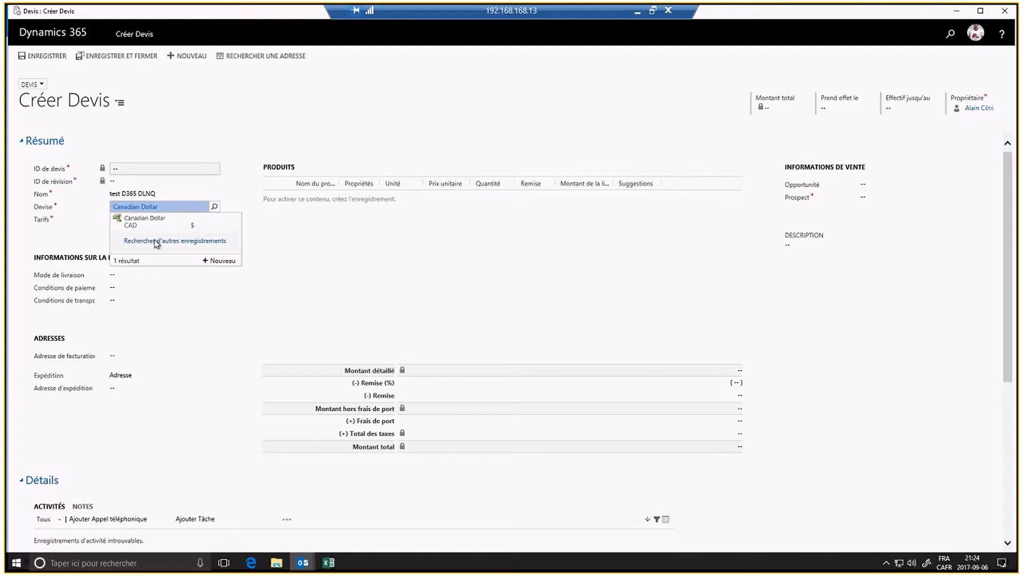
left_click(160, 241)
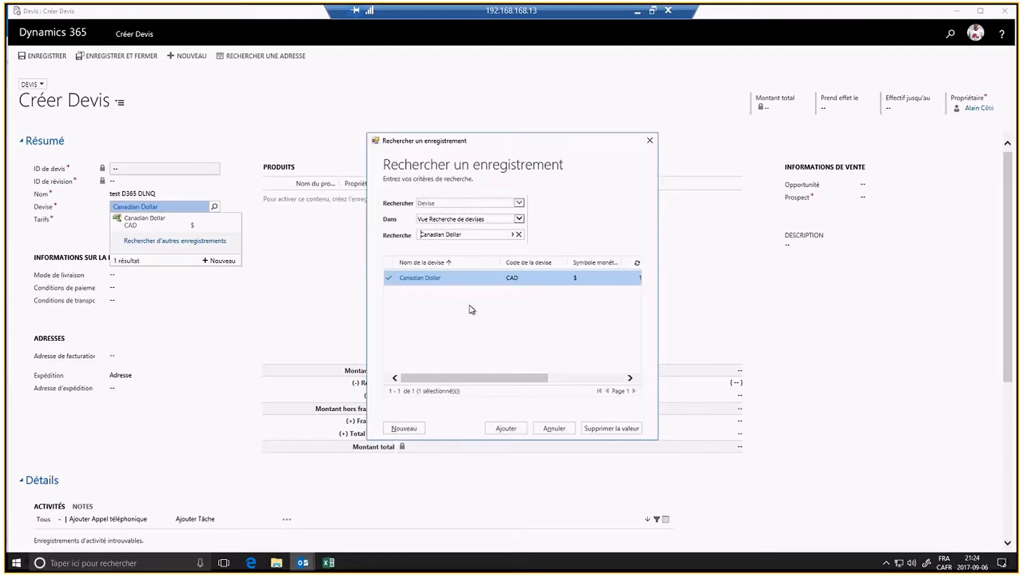
left_click(392, 279)
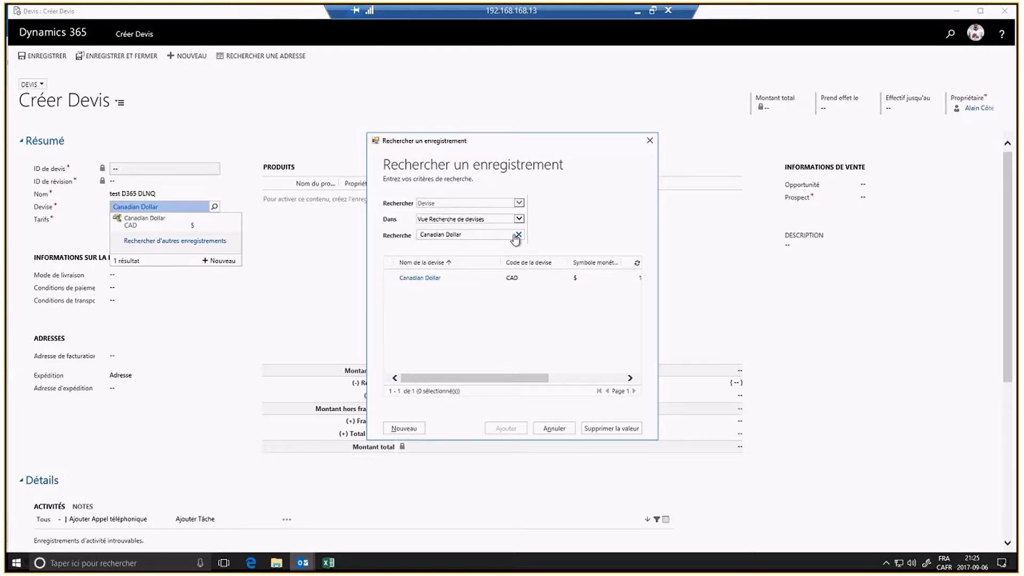
left_click(517, 235)
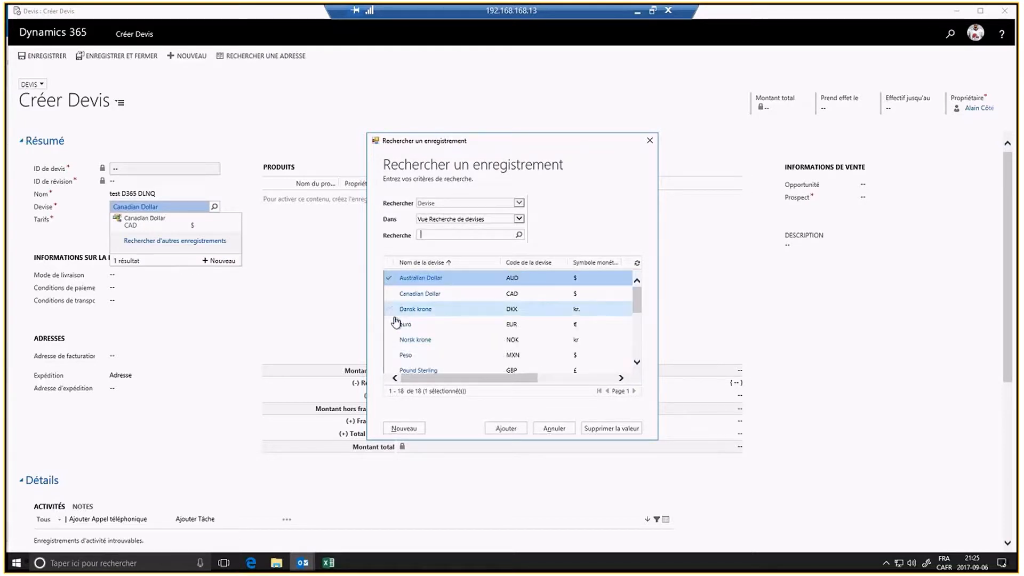
scroll(396, 323, "down", 5)
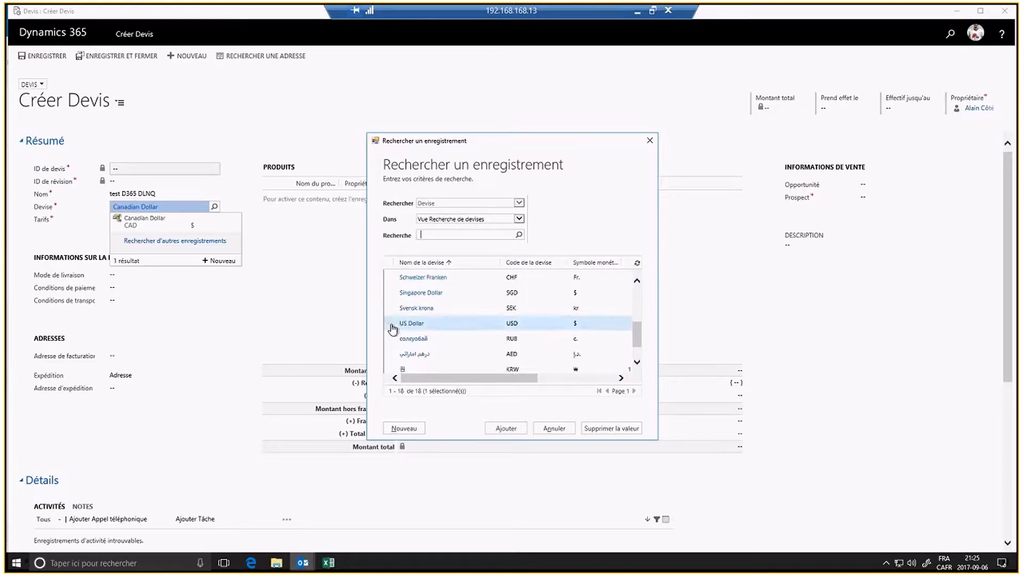
left_click(393, 325)
left_click(506, 429)
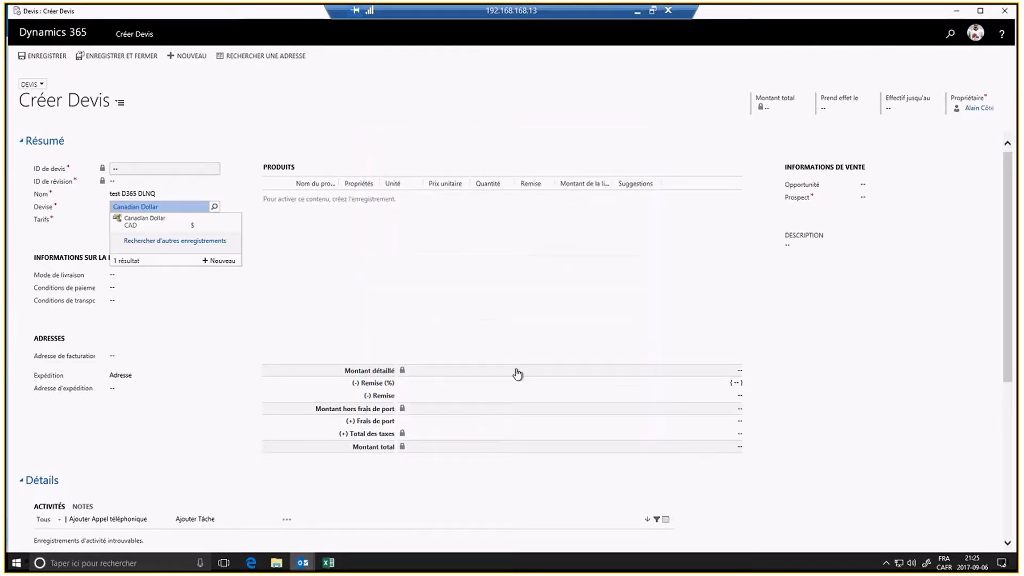
left_click(593, 319)
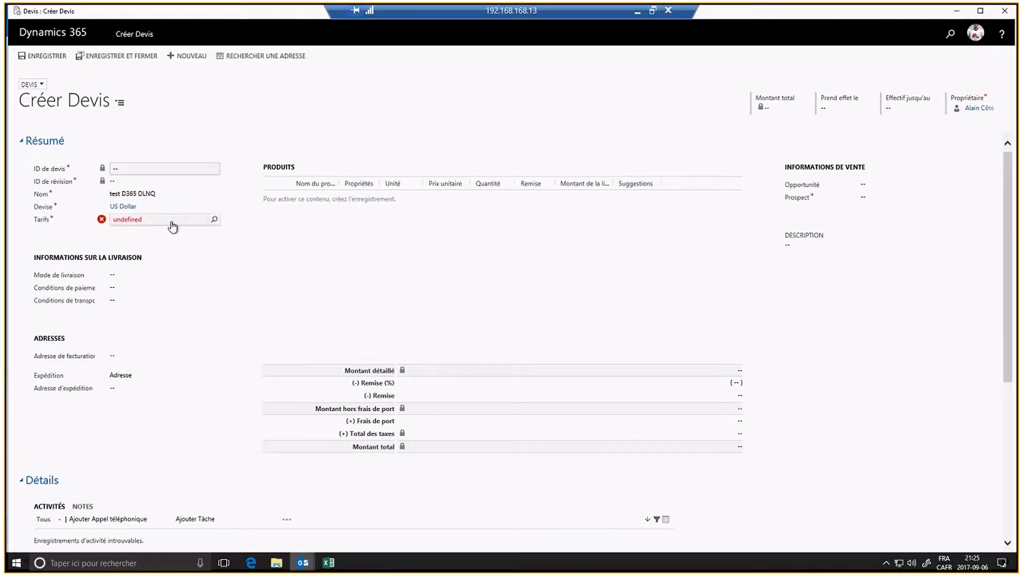
left_click(172, 224)
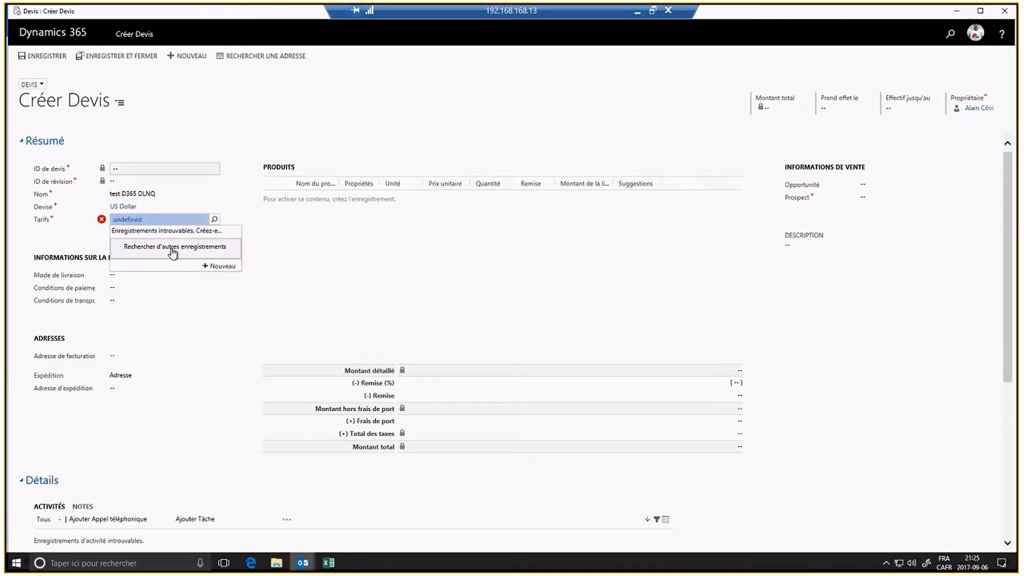
Step: Set the price list to Default Price List and the prospect to DLNQ
left_click(171, 248)
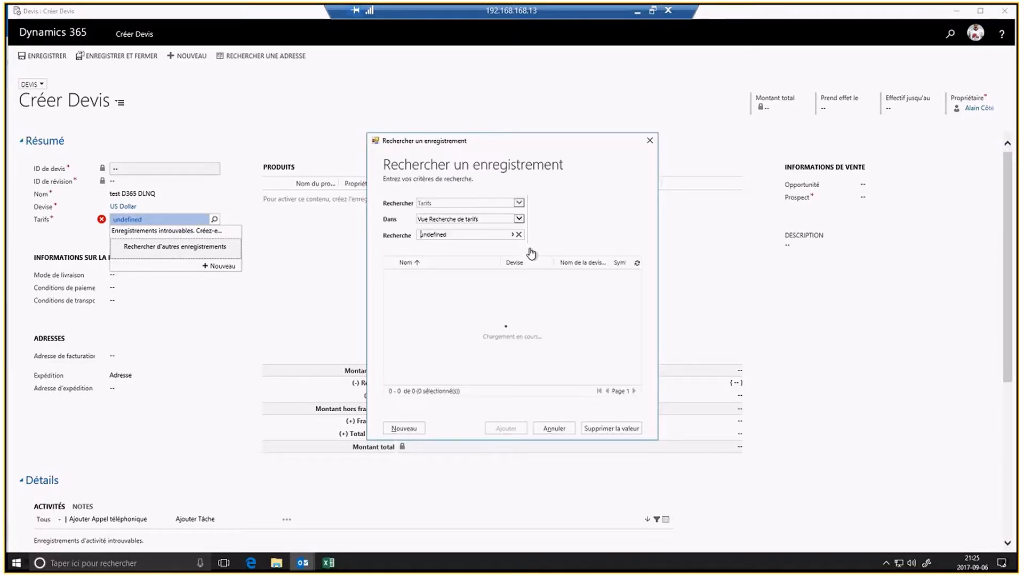
left_click(518, 235)
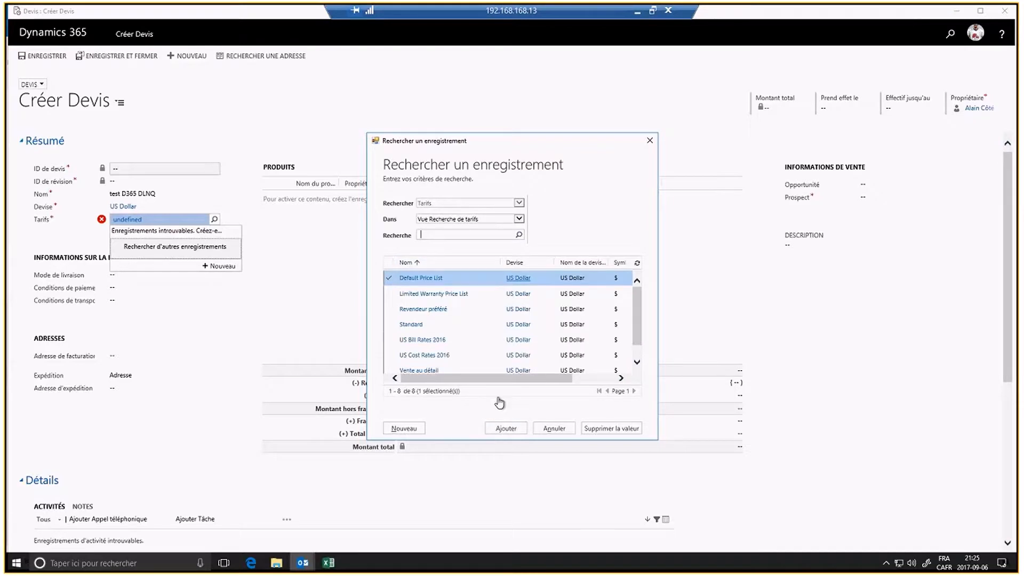
left_click(508, 435)
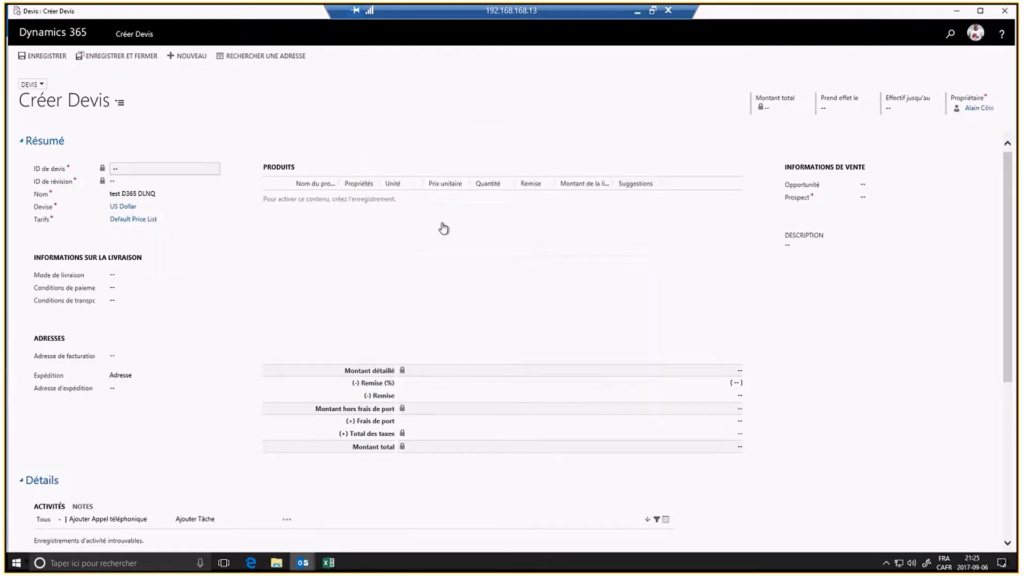
left_click(878, 199)
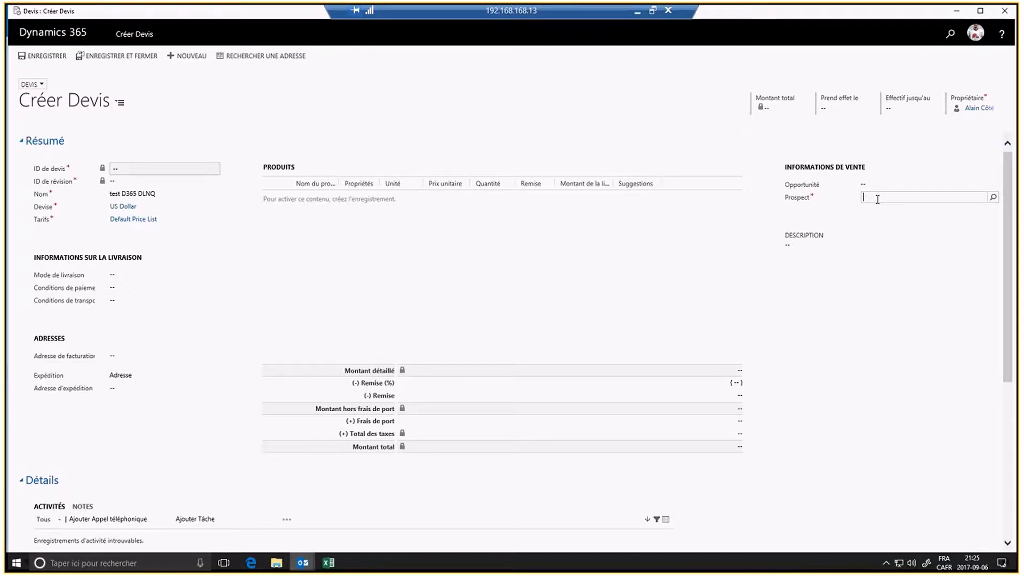
type("dlnq")
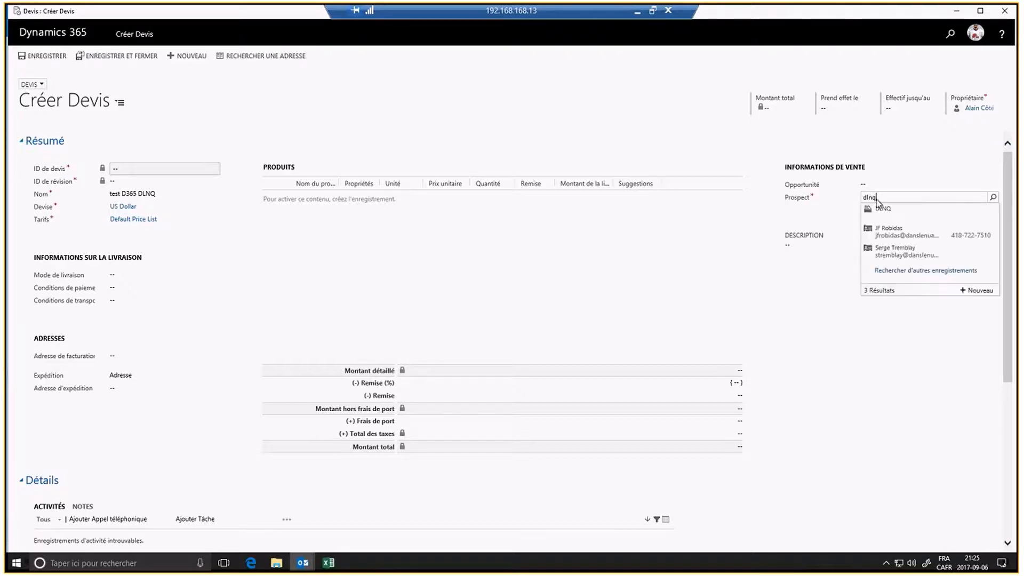
left_click(880, 208)
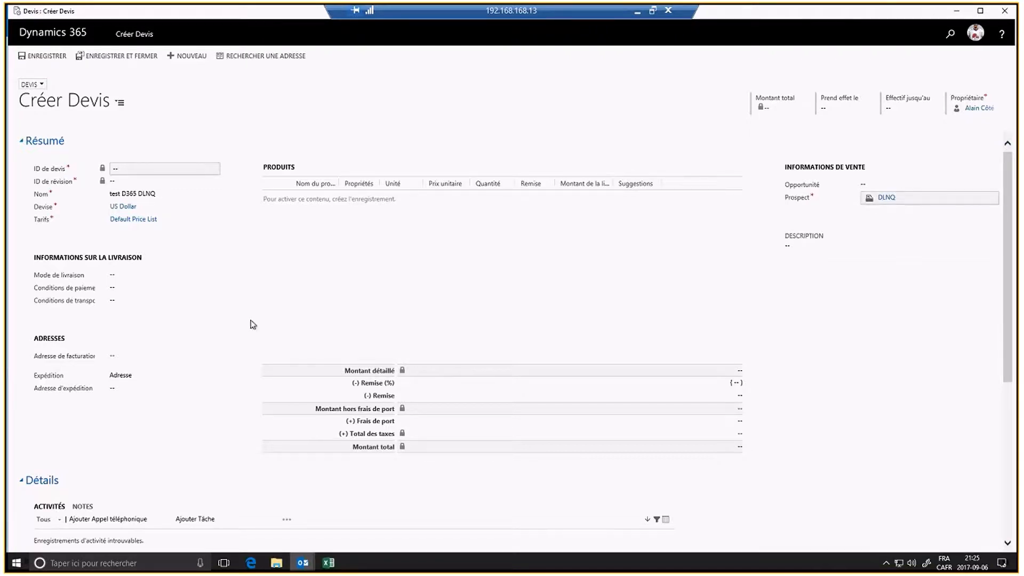
Step: Replace the price list with Vente au détail
left_click(161, 220)
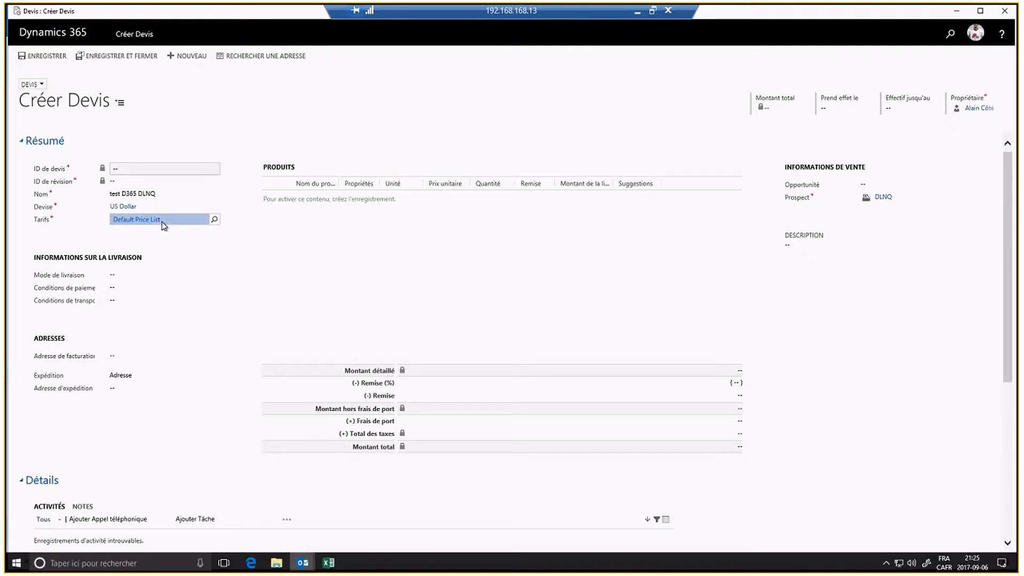
key("BackSpace")
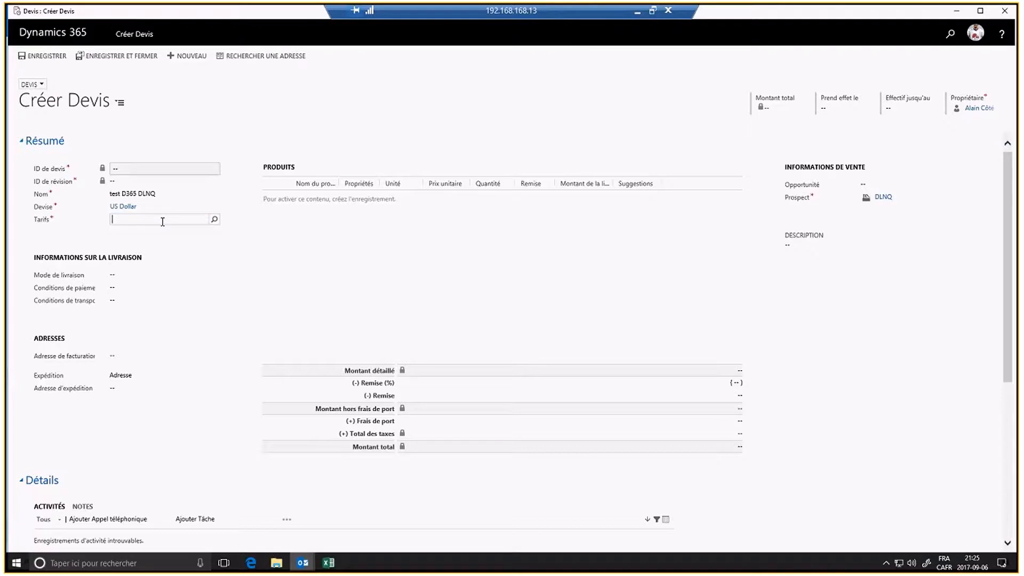
type("vent")
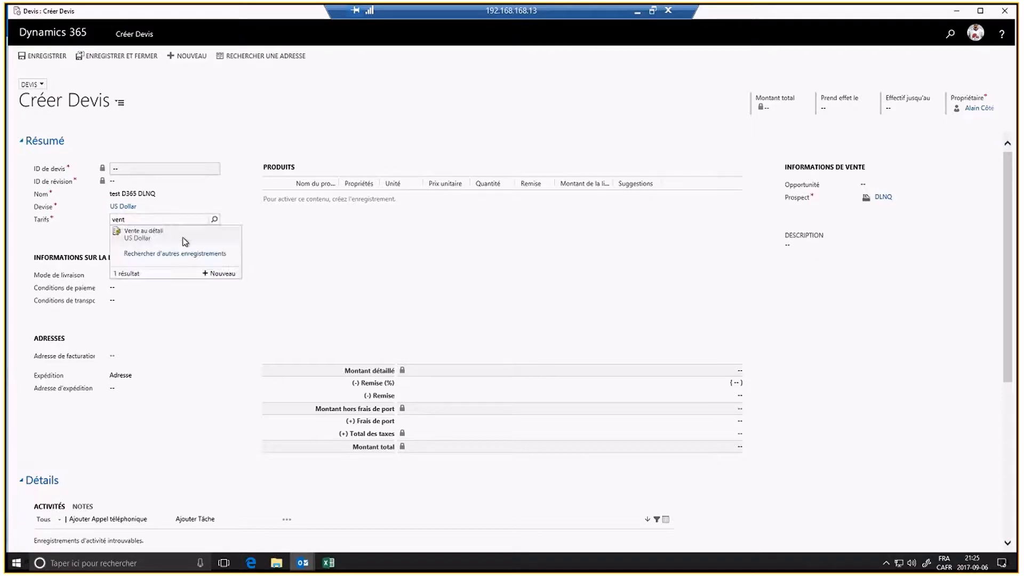
left_click(184, 241)
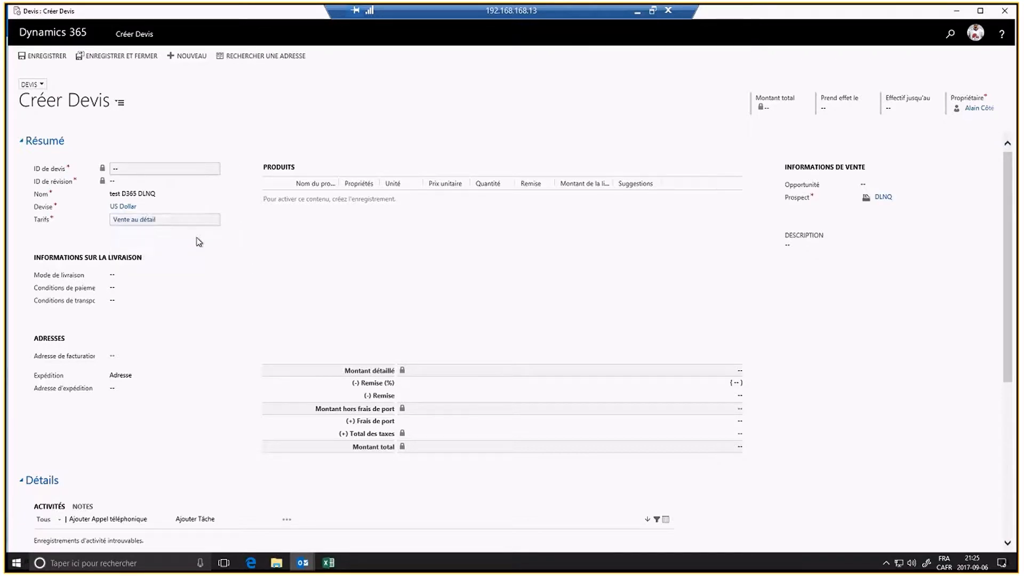
left_click(514, 241)
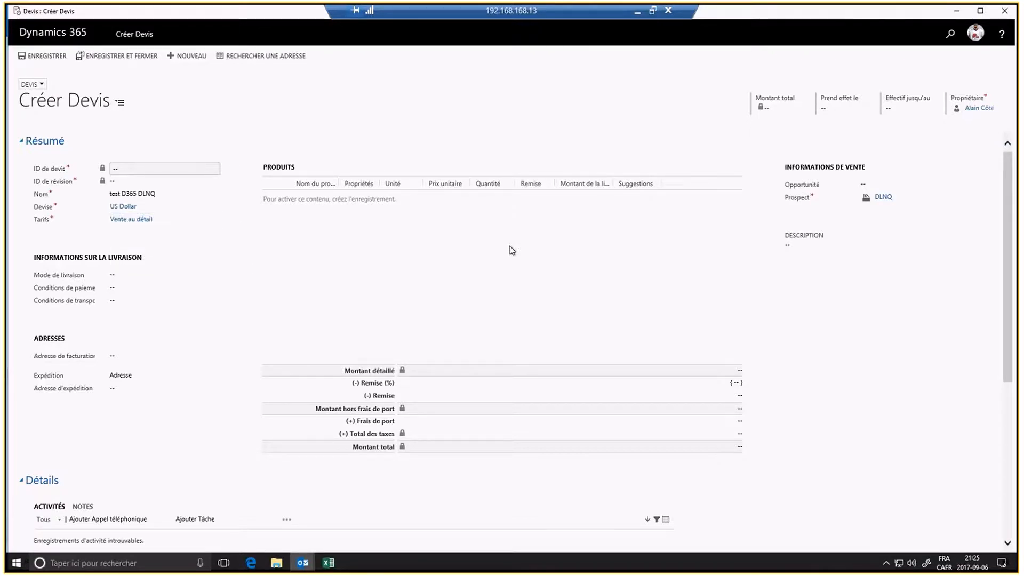
Step: Set delivery method Transporteur, payment terms Net 30J and shipping terms FAB
left_click(119, 277)
left_click(125, 282)
left_click(133, 281)
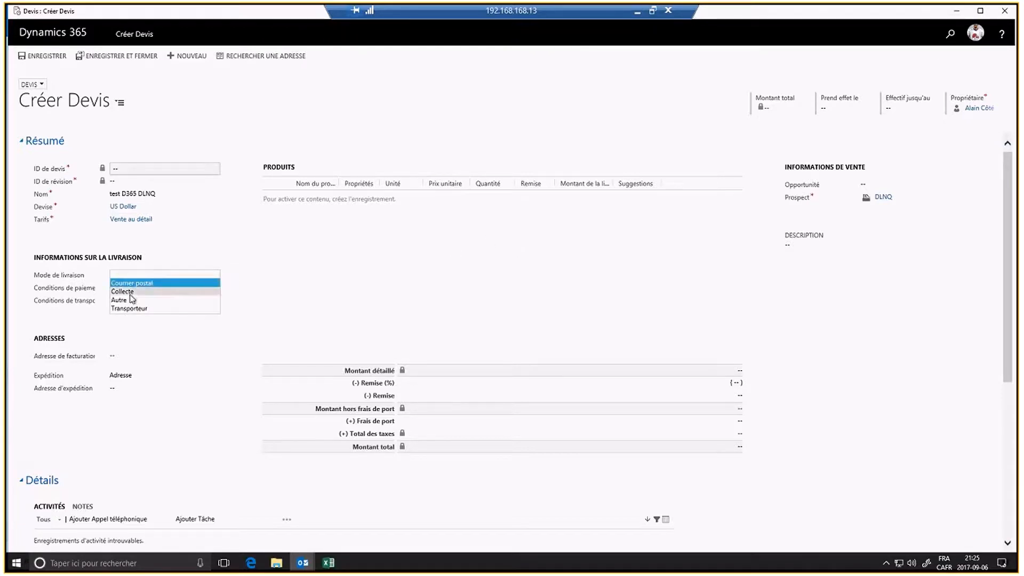
left_click(119, 305)
left_click(119, 288)
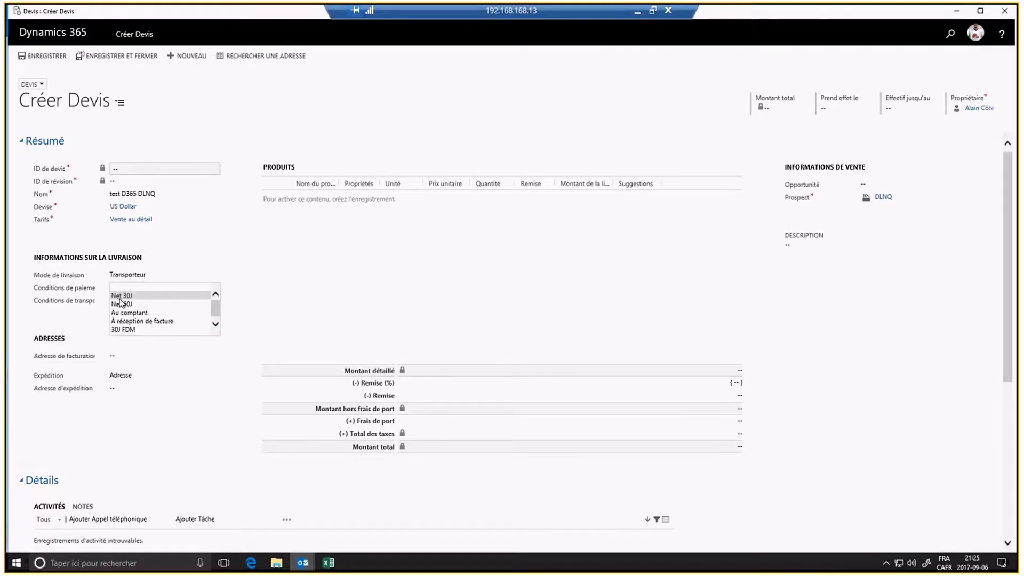
left_click(120, 303)
left_click(119, 305)
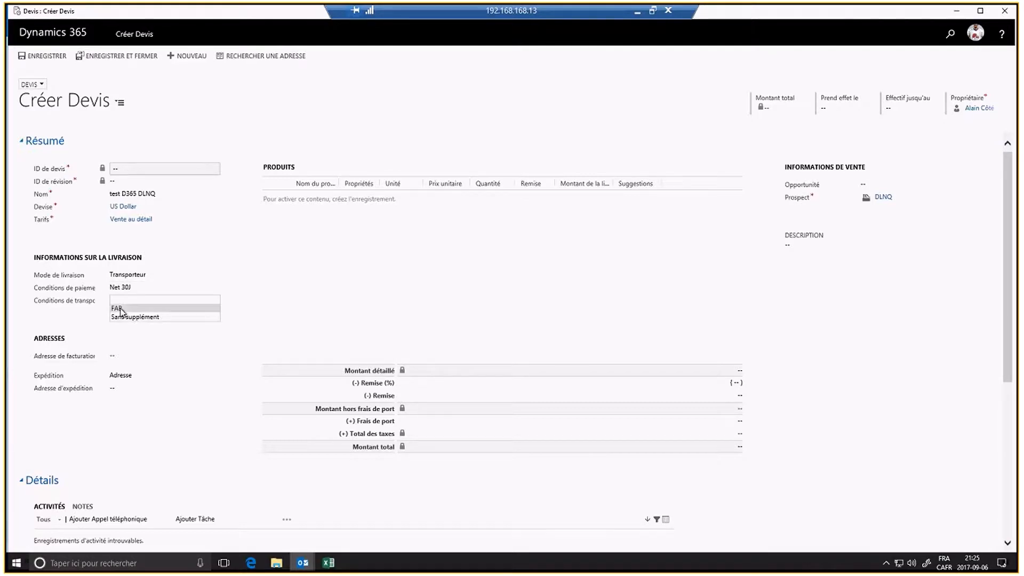
left_click(119, 309)
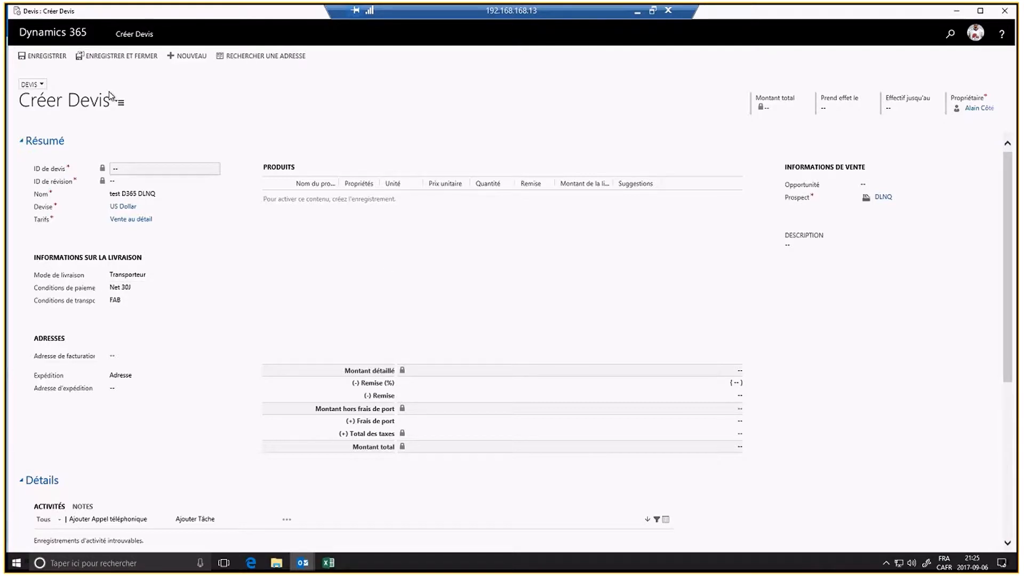
Step: Save the quote, replace its DLNQ prospect with Coho Winery, and bring up Rechercher une adresse
left_click(48, 59)
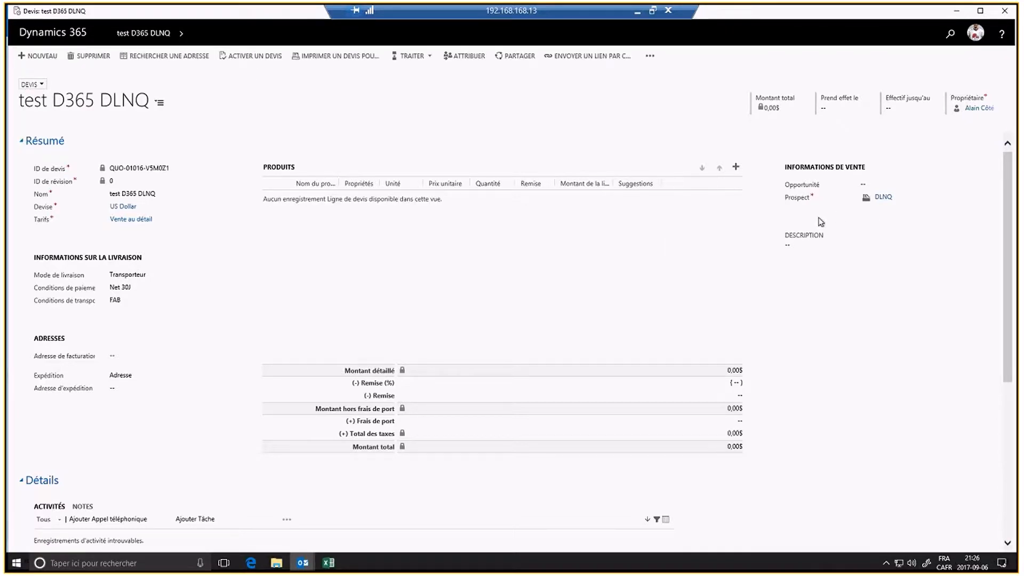
left_click(899, 201)
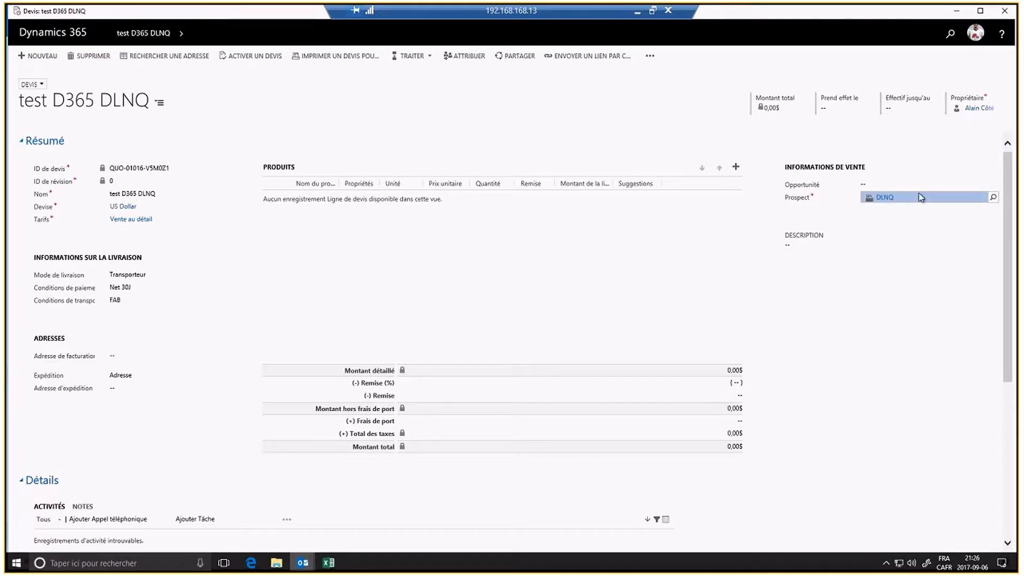
key("Delete")
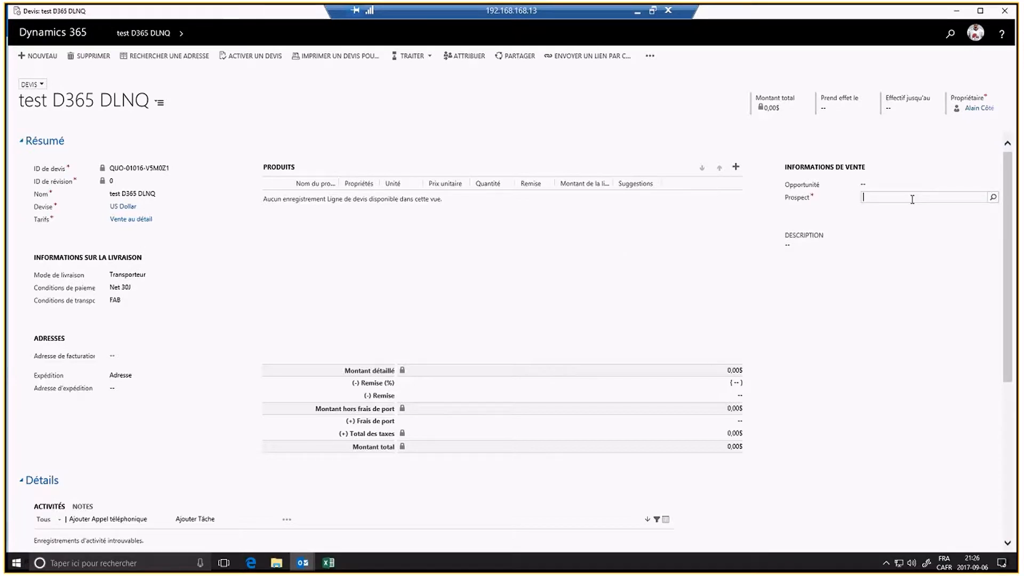
type("coho")
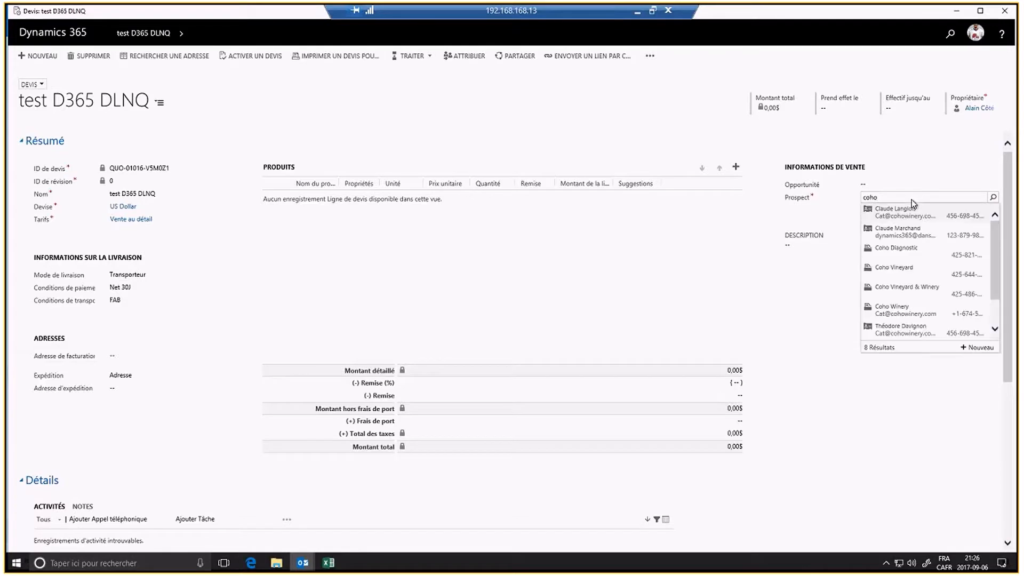
left_click(912, 315)
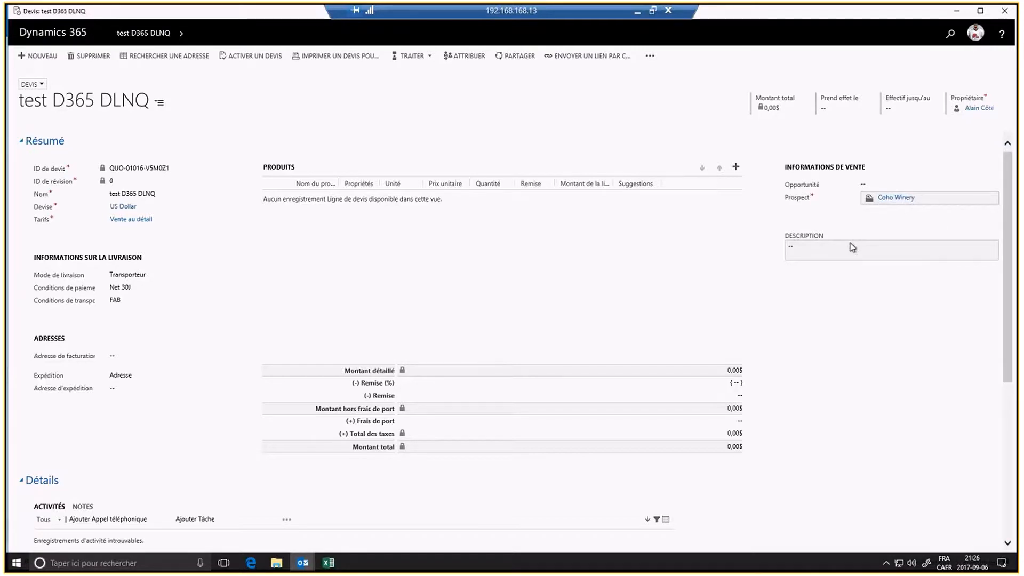
left_click(180, 57)
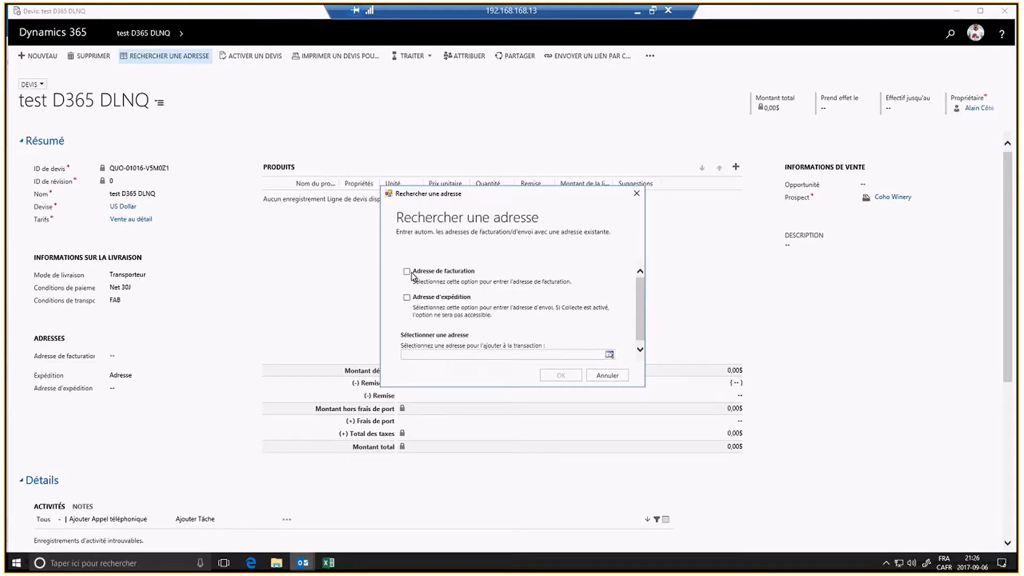
Step: Use Coho Winery's existing Santa Cruz 72052 address for both billing and shipping
left_click(406, 297)
left_click(407, 271)
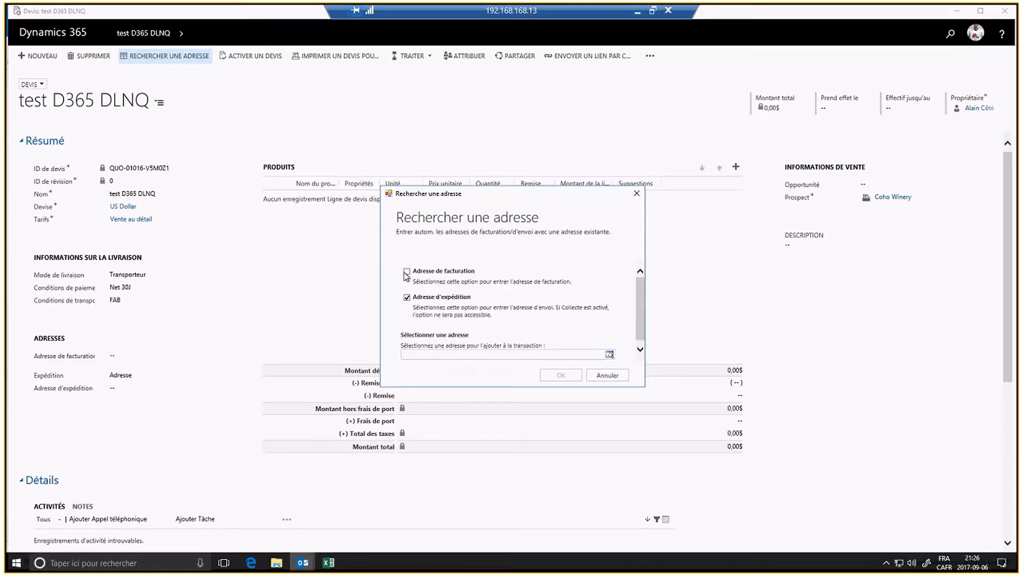
left_click(608, 355)
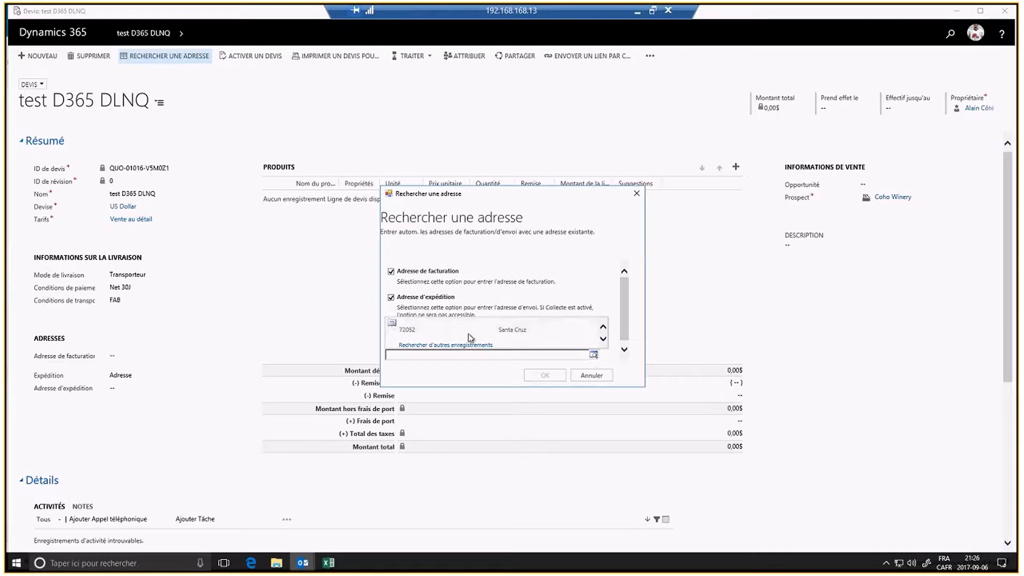
left_click(425, 329)
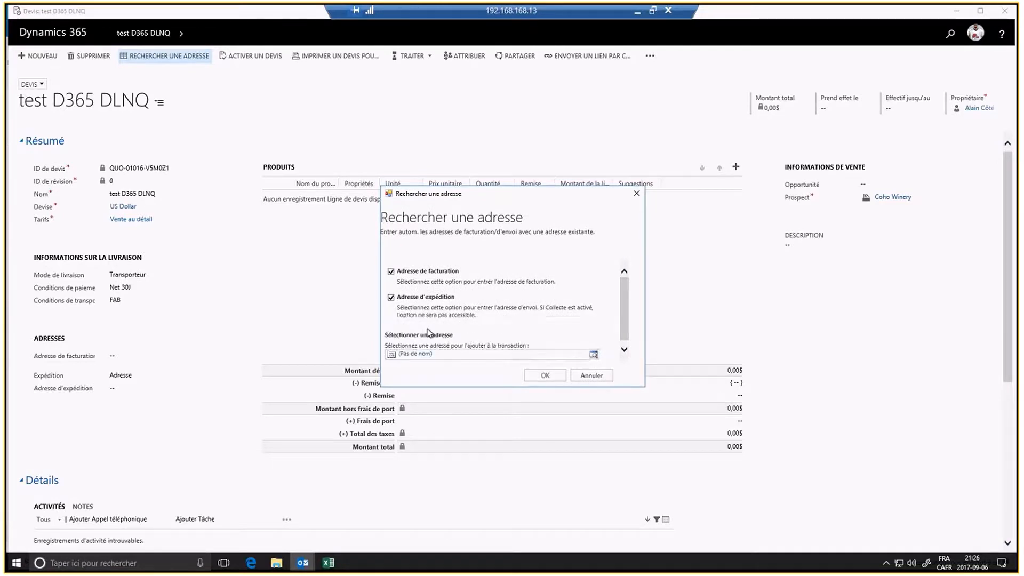
left_click(533, 377)
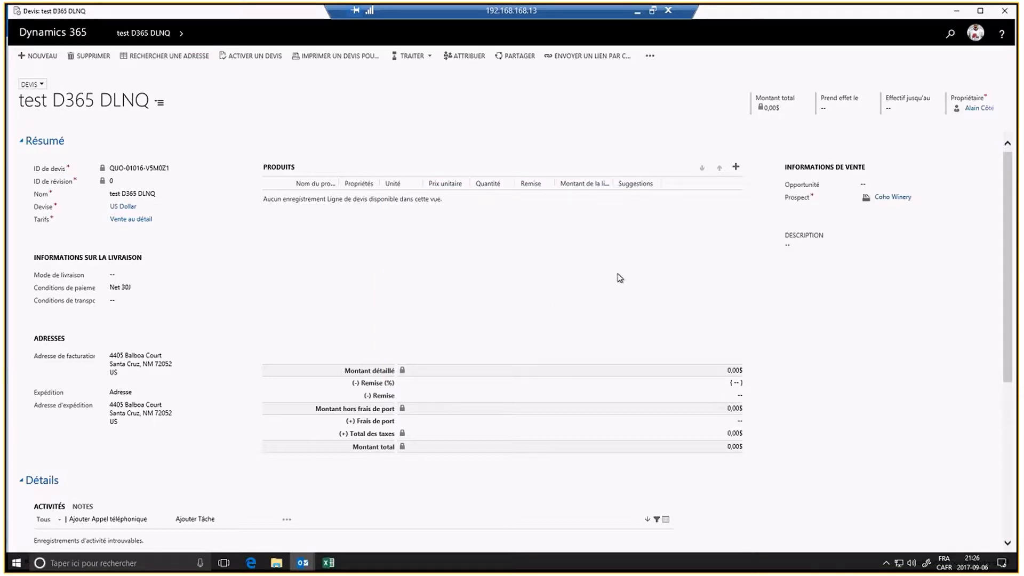
Step: Add existing product 045321 (Table ronde) as a one-unit line at 732,00$
left_click(736, 172)
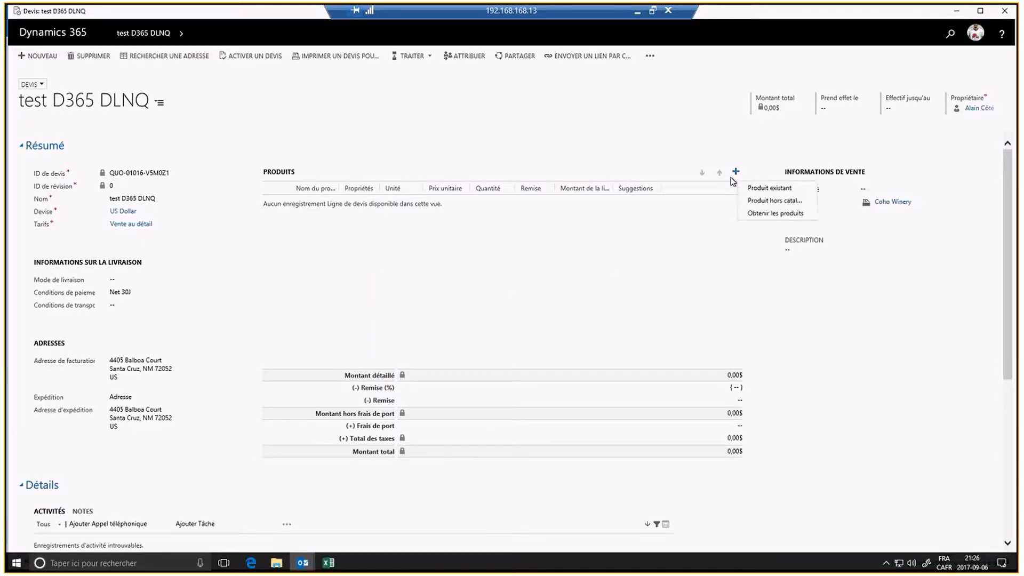
left_click(768, 189)
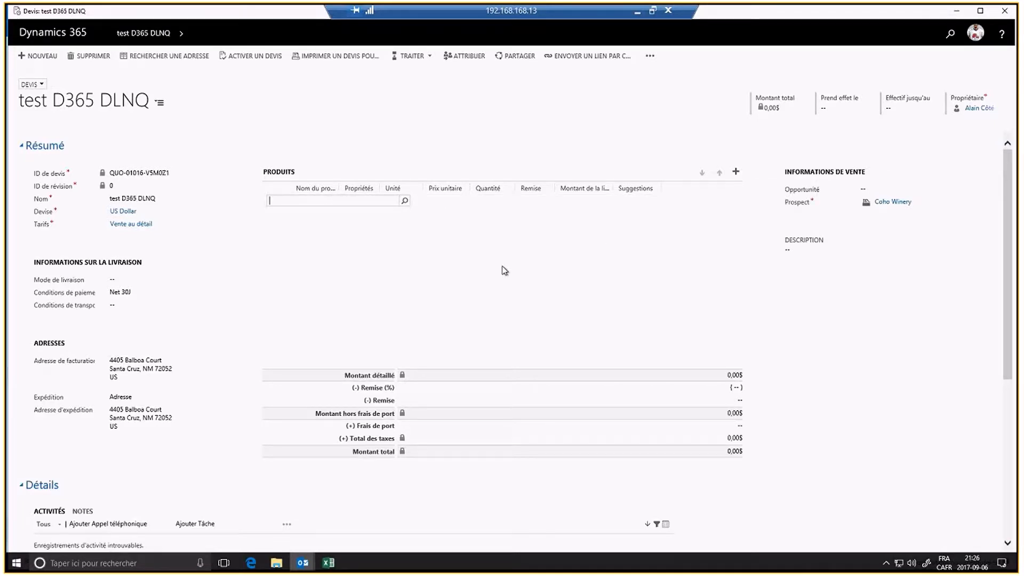
type("045321")
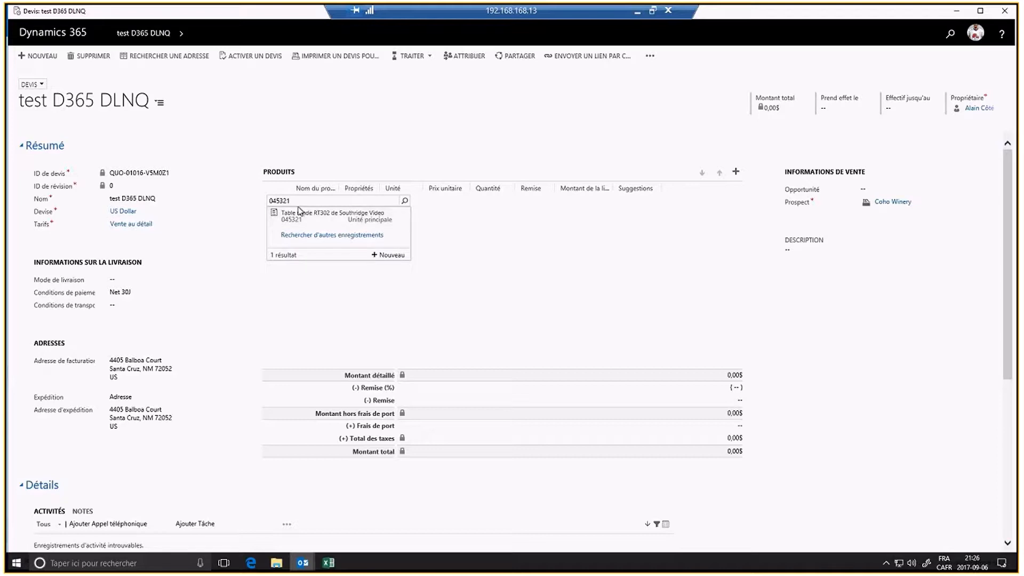
key("Return")
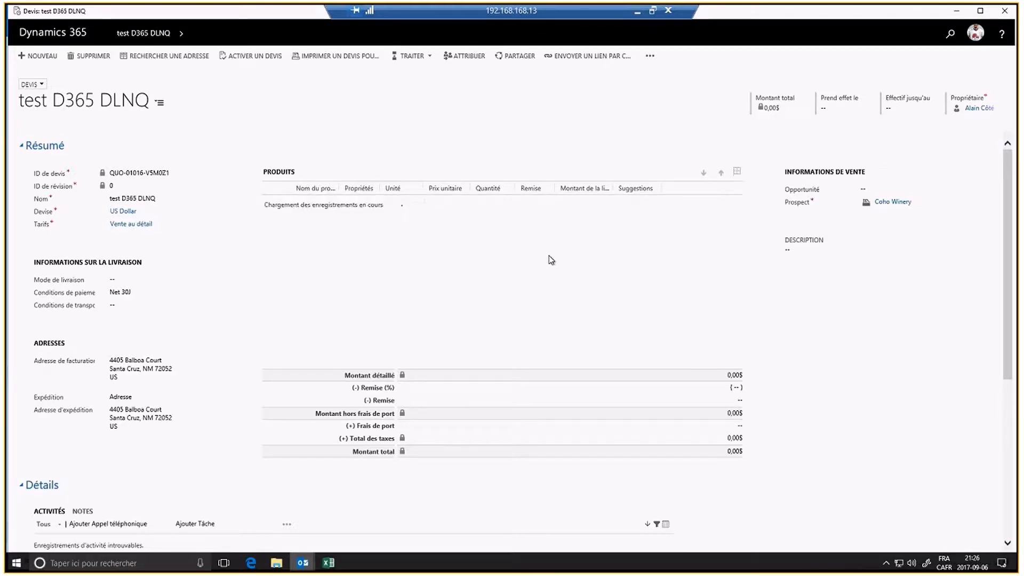
left_click(496, 206)
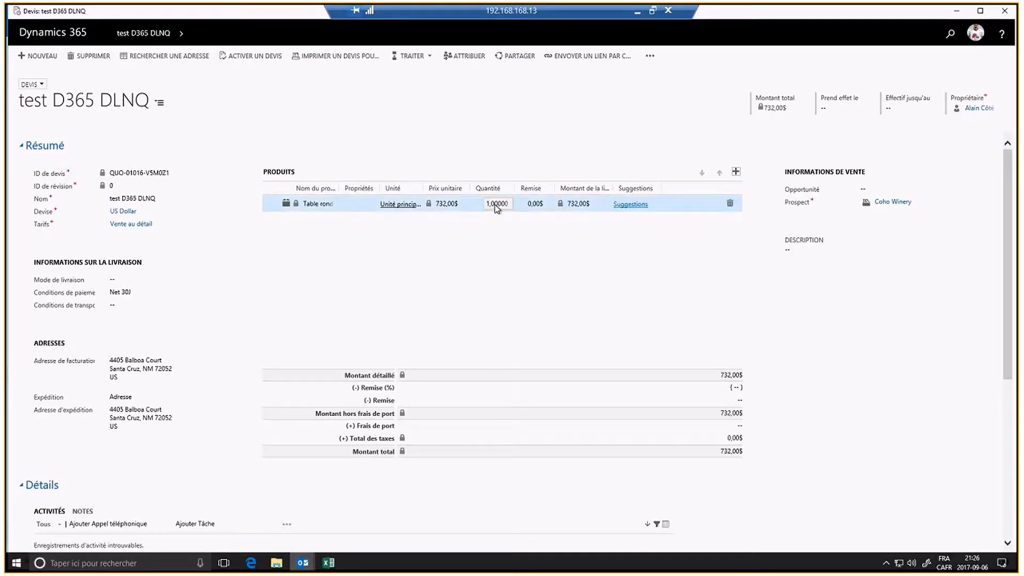
left_click(495, 205)
left_click(573, 272)
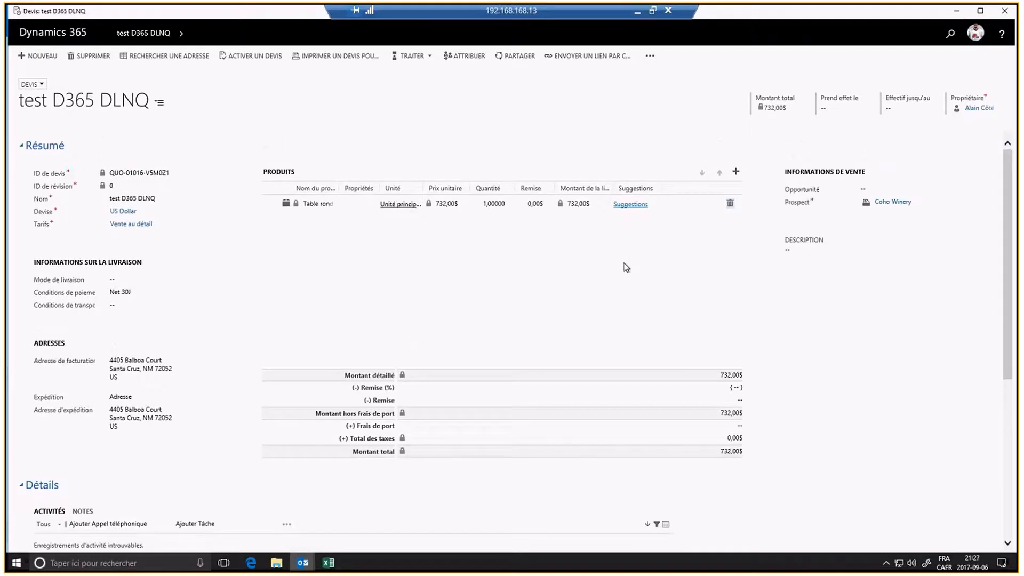
Step: Try to open product Suggestions for the Table ronde line, dismissing the error message
left_click(629, 205)
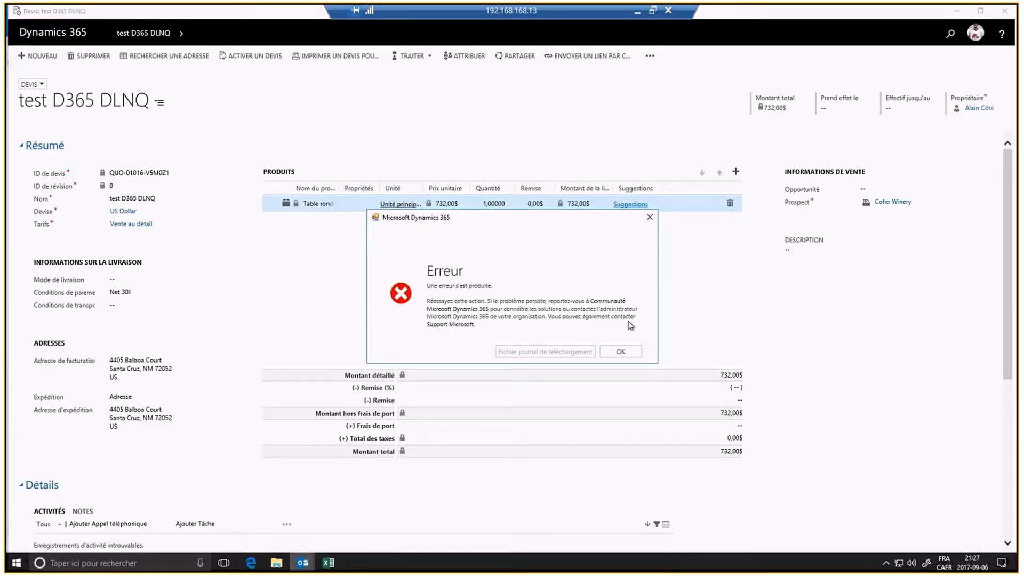
left_click(619, 350)
left_click(640, 203)
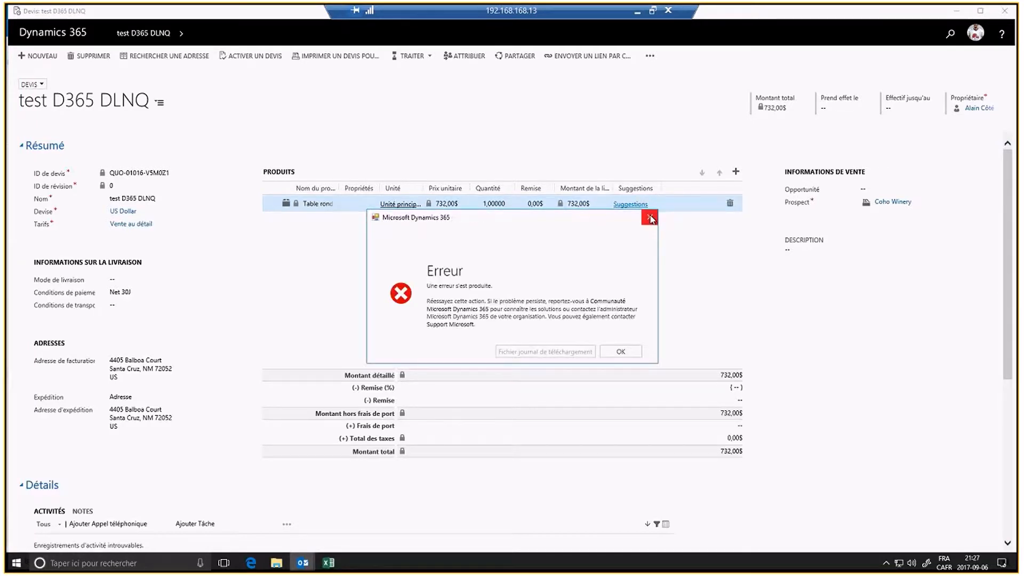
Step: Add the suggested desktop computer cross-sell product to the quote with quantity 10
left_click(613, 346)
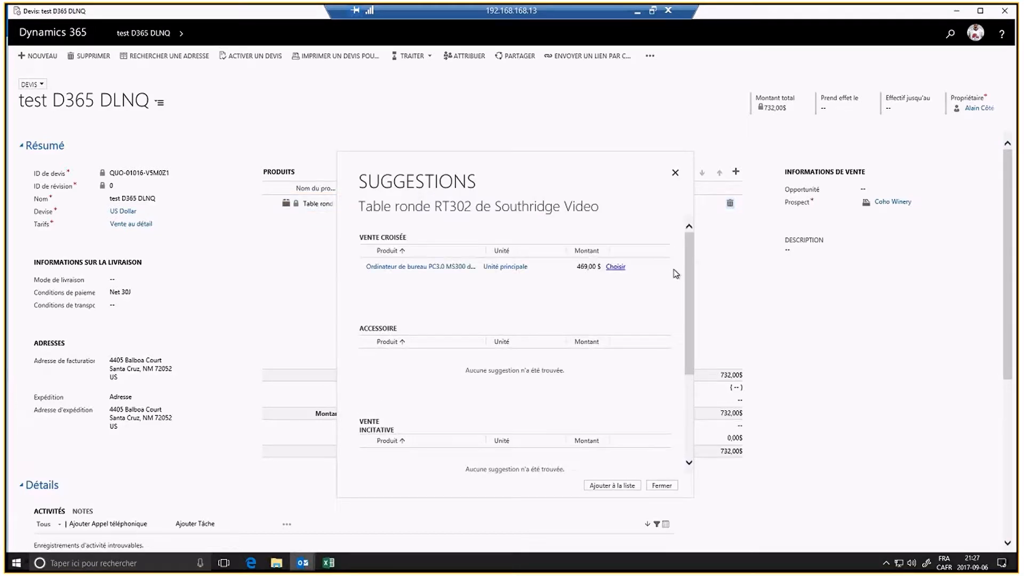
left_click(613, 269)
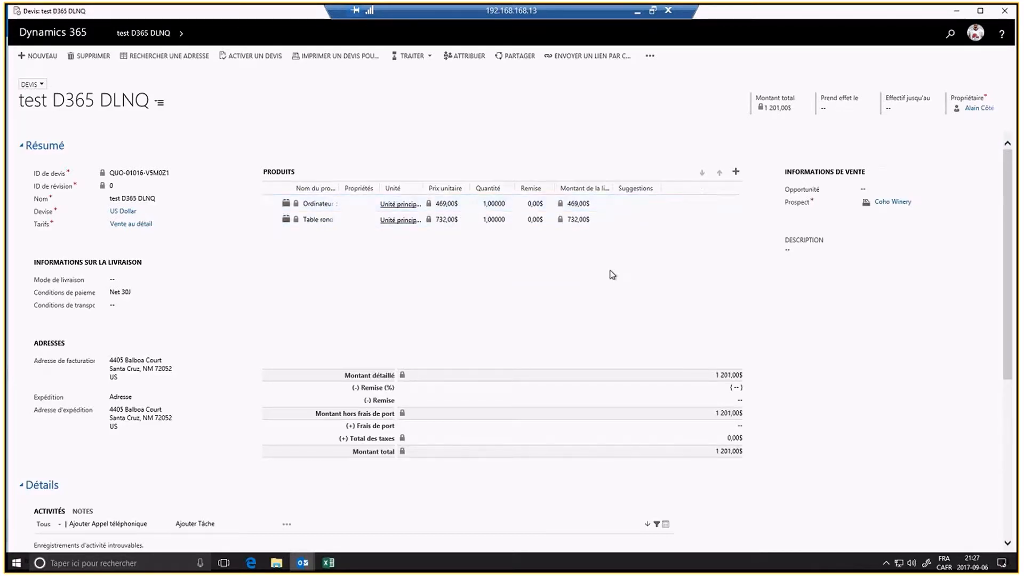
left_click(490, 205)
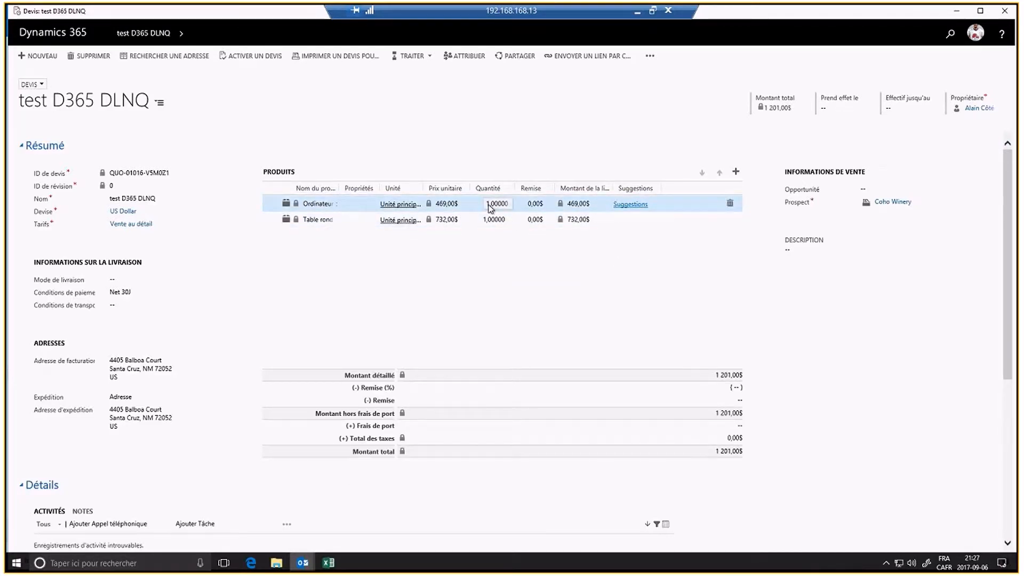
double_click(489, 204)
type("10")
key("Return")
Step: Set the Table ronde line's quantity to 10 as well
left_click(497, 219)
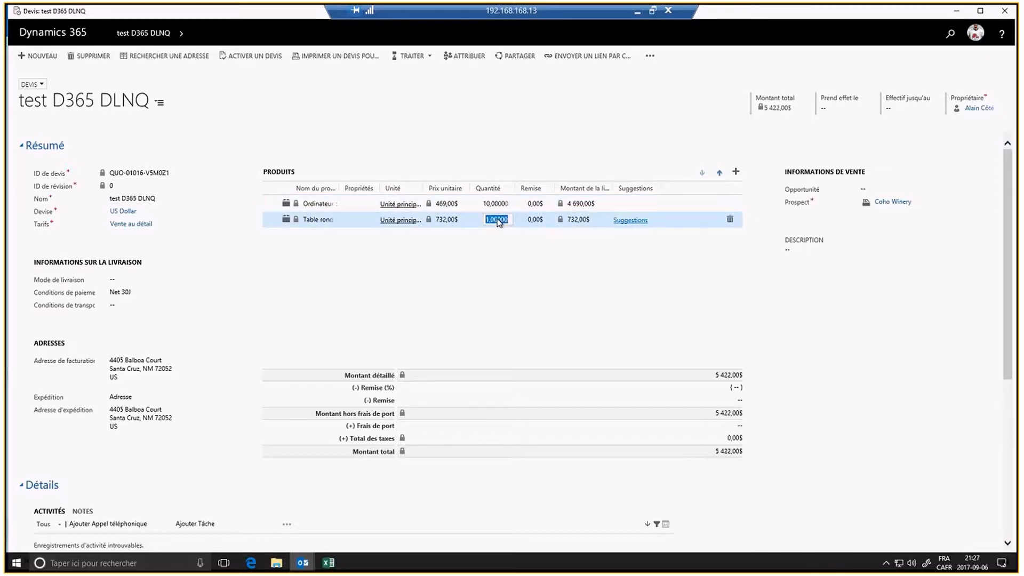
type("10")
left_click(592, 269)
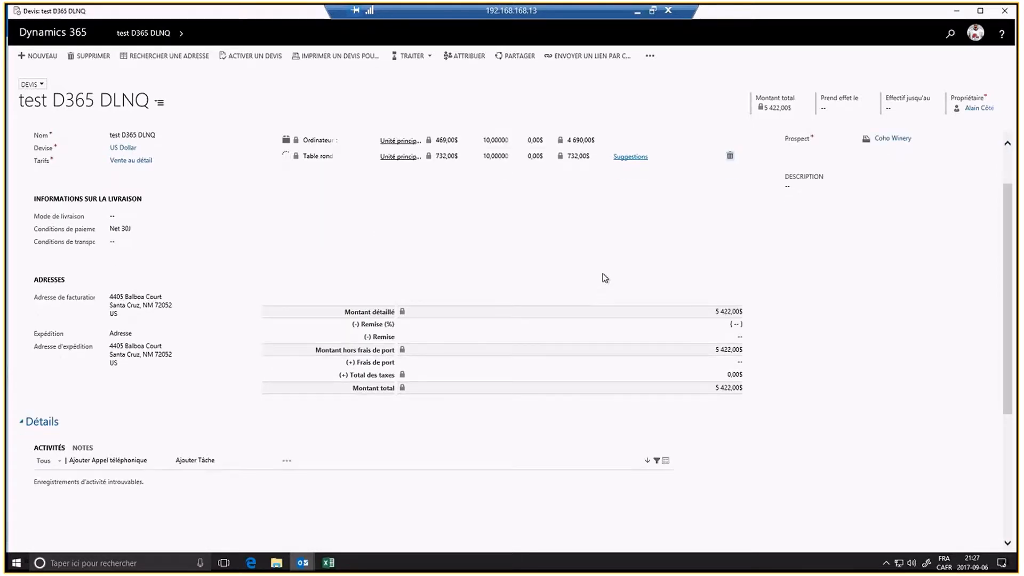
left_click(898, 190)
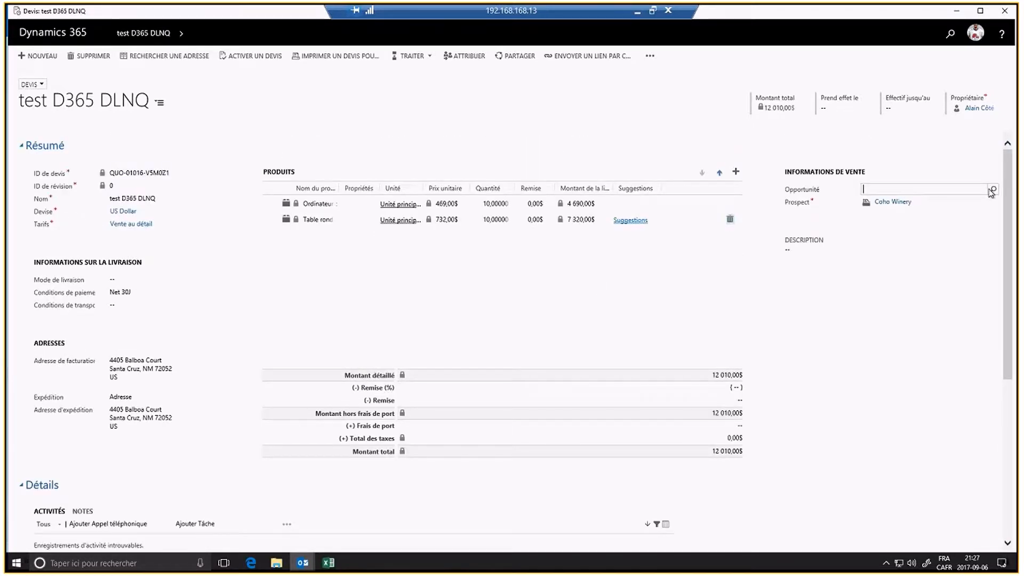
left_click(994, 190)
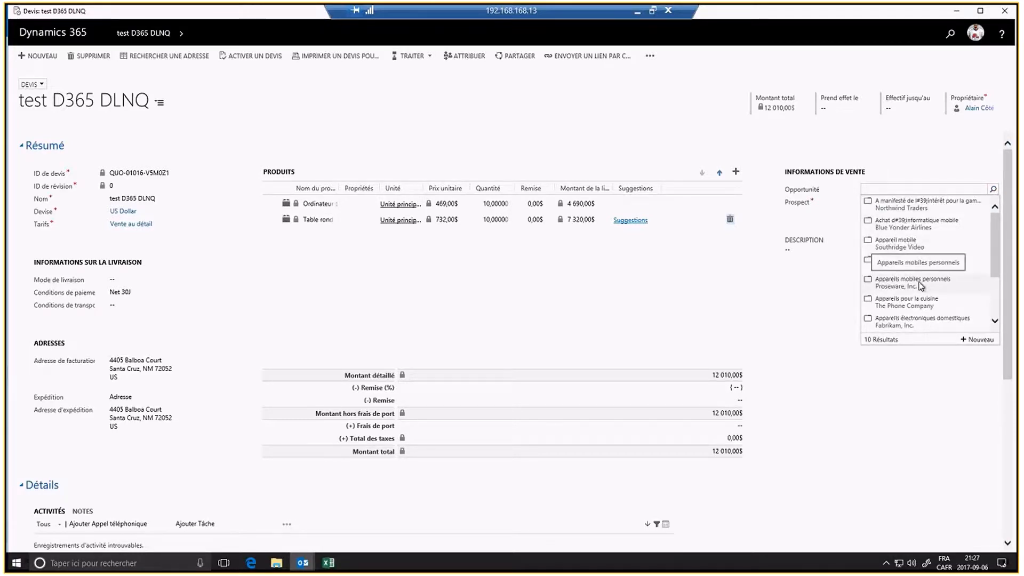
scroll(920, 287, "down", 3)
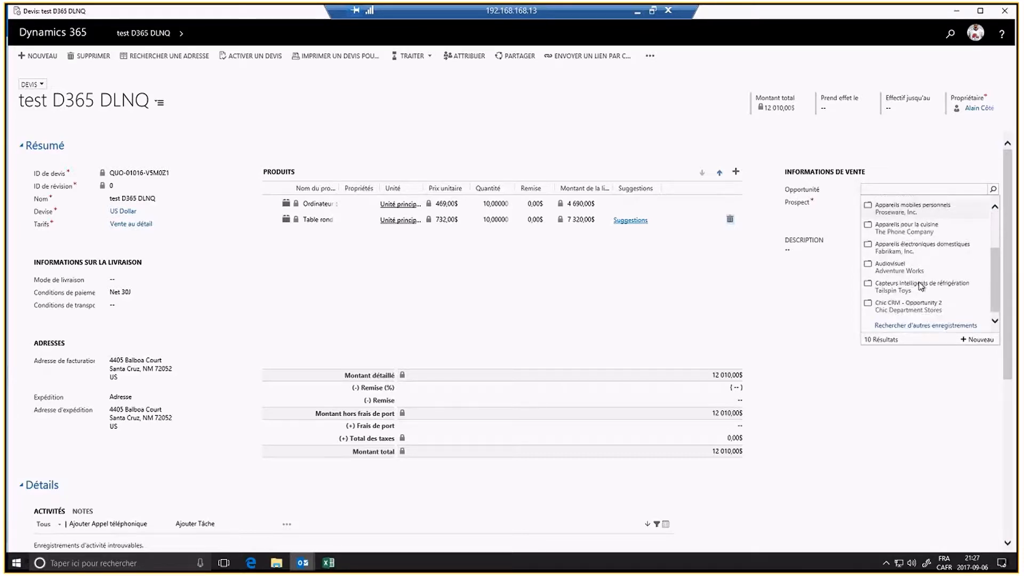
scroll(921, 286, "up", 4)
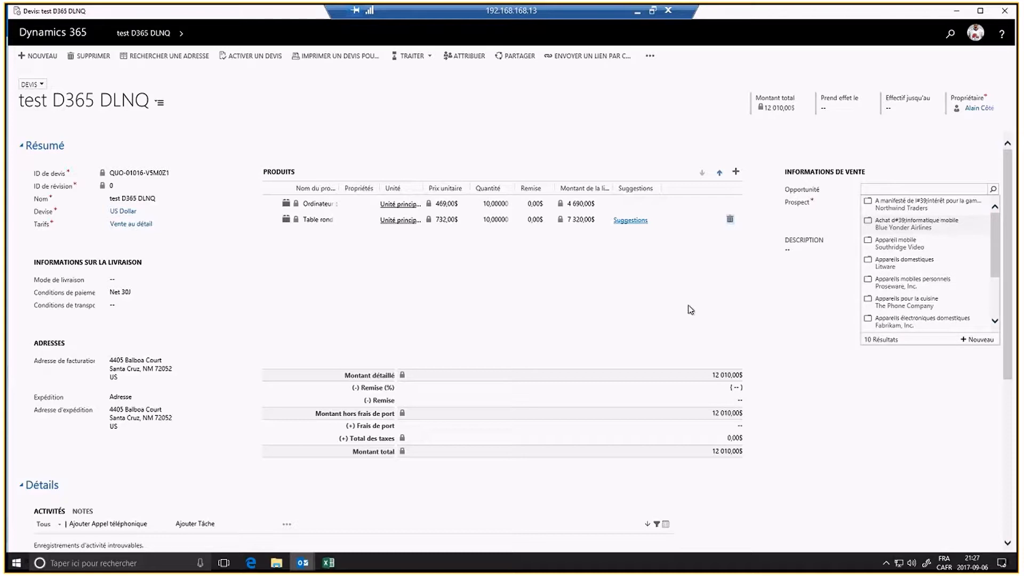
left_click(628, 298)
scroll(655, 277, "down", 4)
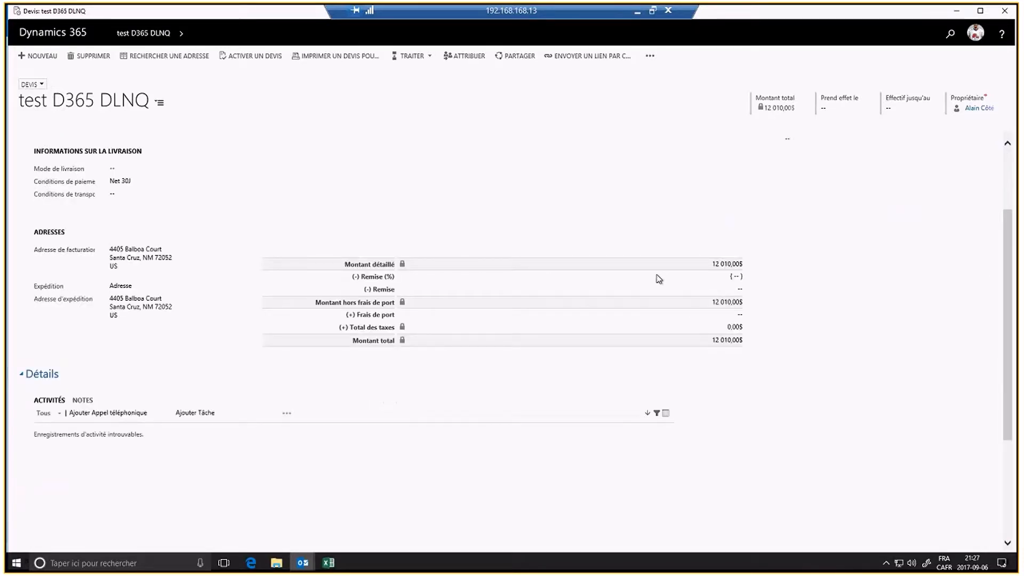
scroll(655, 291, "up", 4)
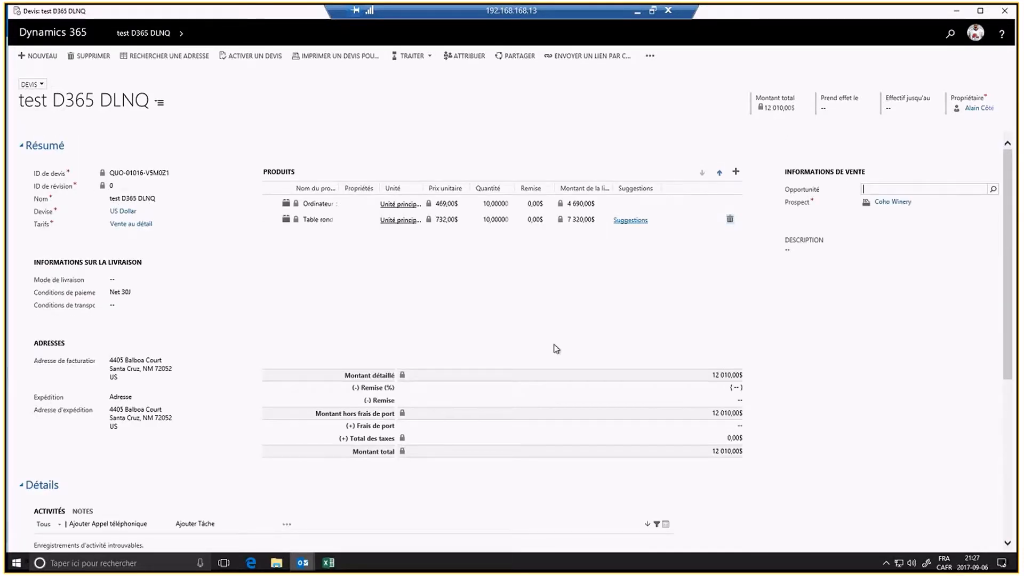
left_click(247, 56)
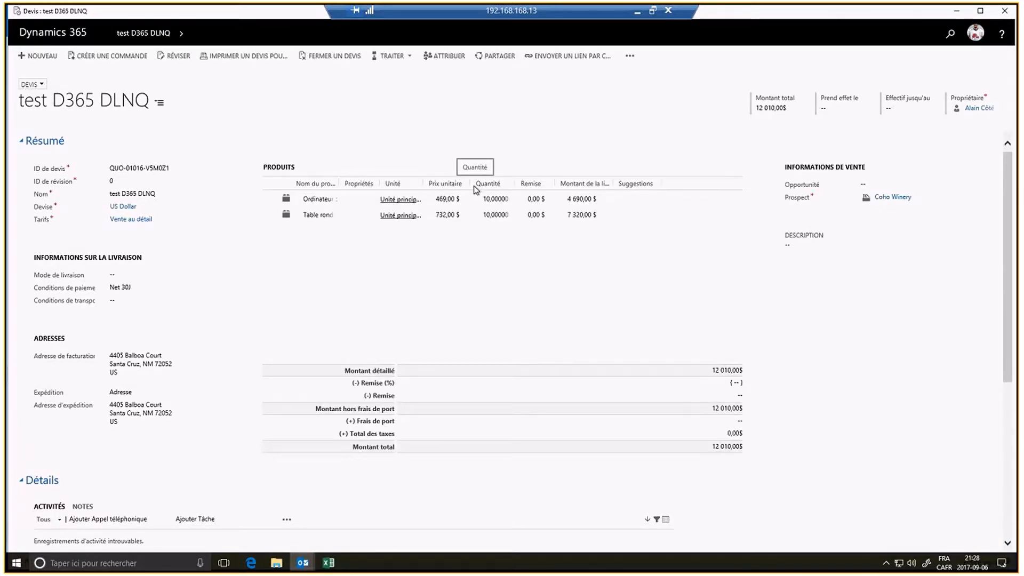
Step: Create an order from the quote with status reason Conclu, dated 2017-09-06
left_click(117, 61)
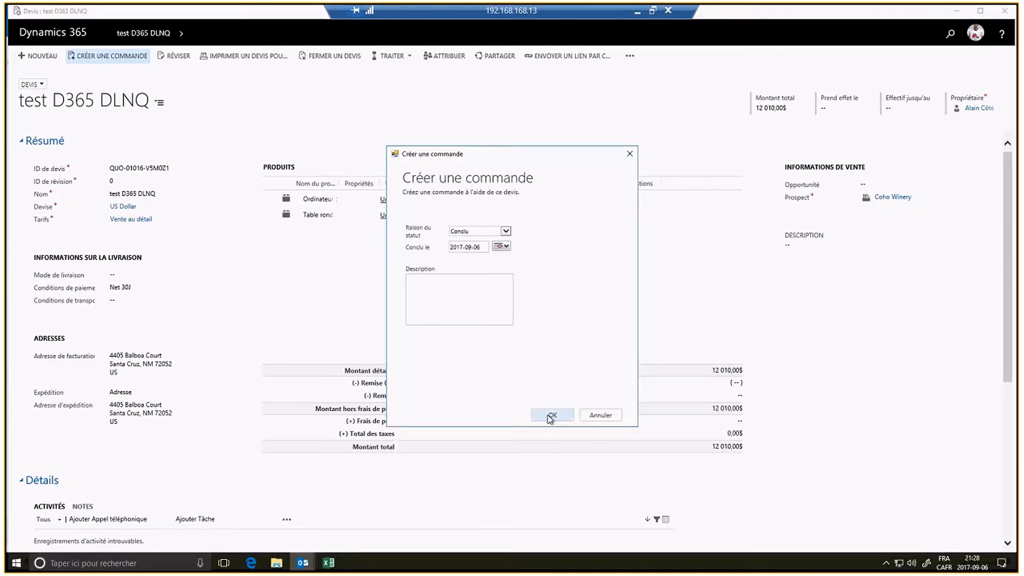
left_click(551, 415)
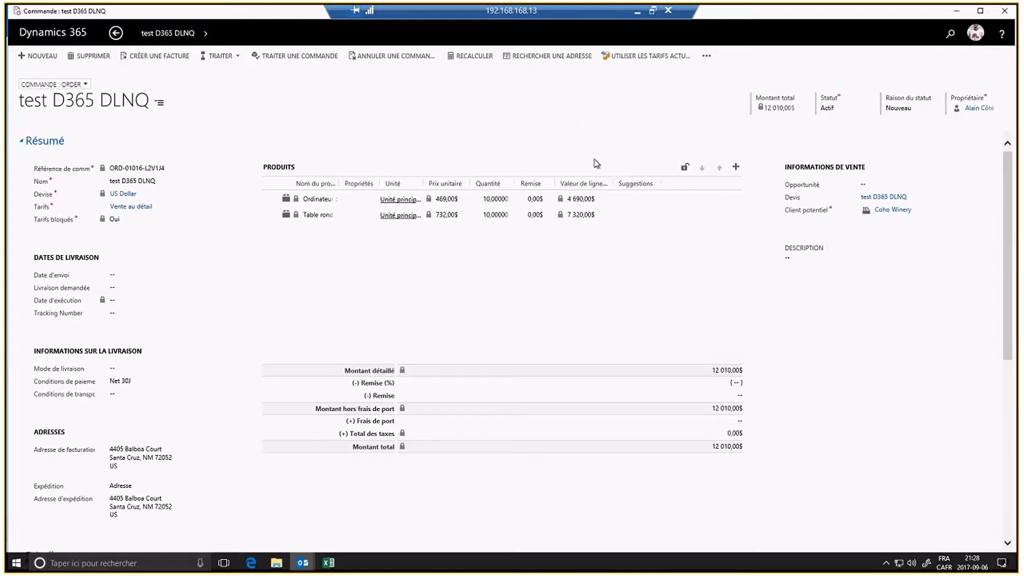
Step: Close the order, view Toutes les factures, then collapse Mes tâches and open Documentation et ressources
left_click(1006, 16)
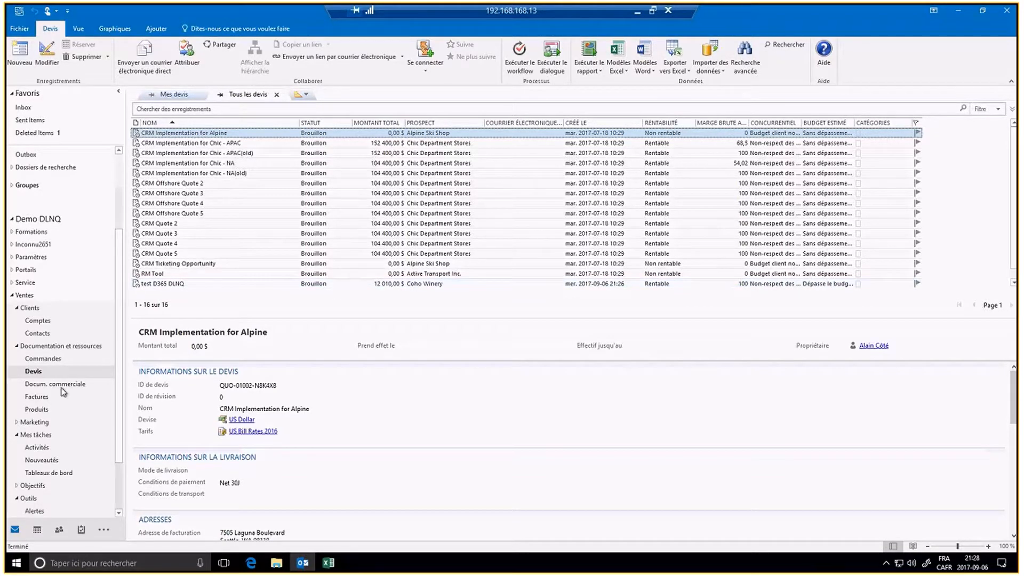
left_click(34, 397)
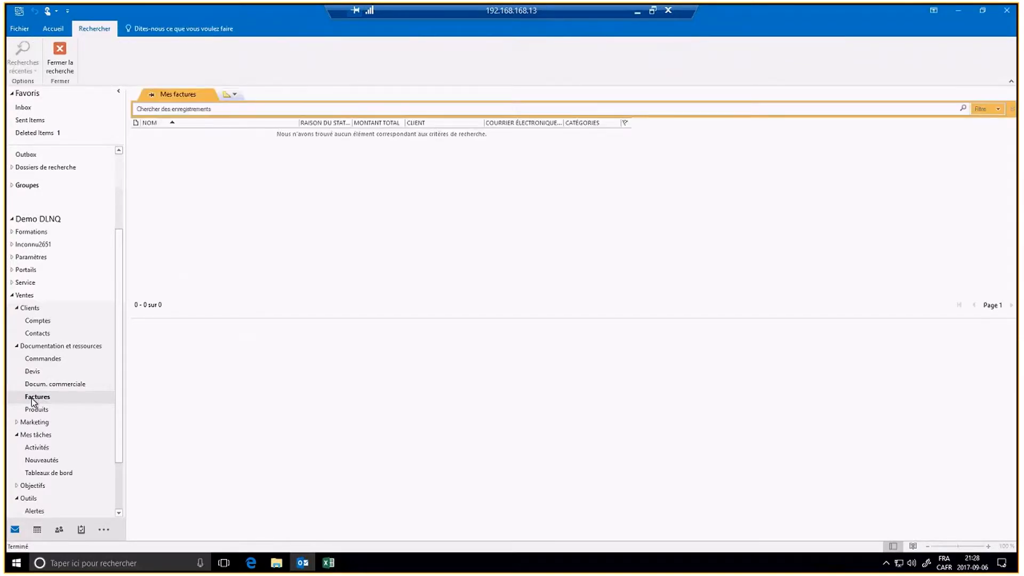
left_click(235, 94)
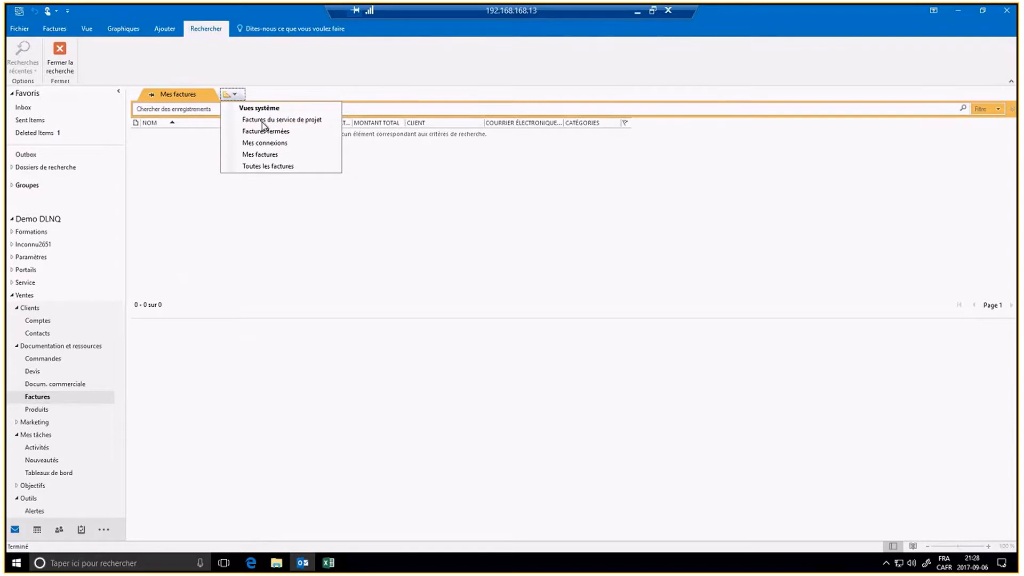
left_click(256, 166)
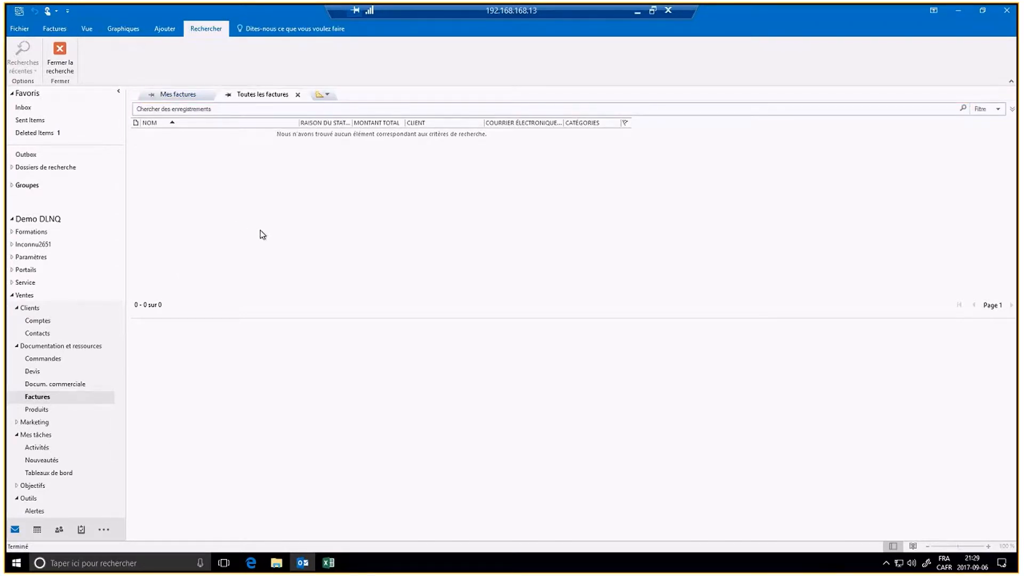
left_click(18, 435)
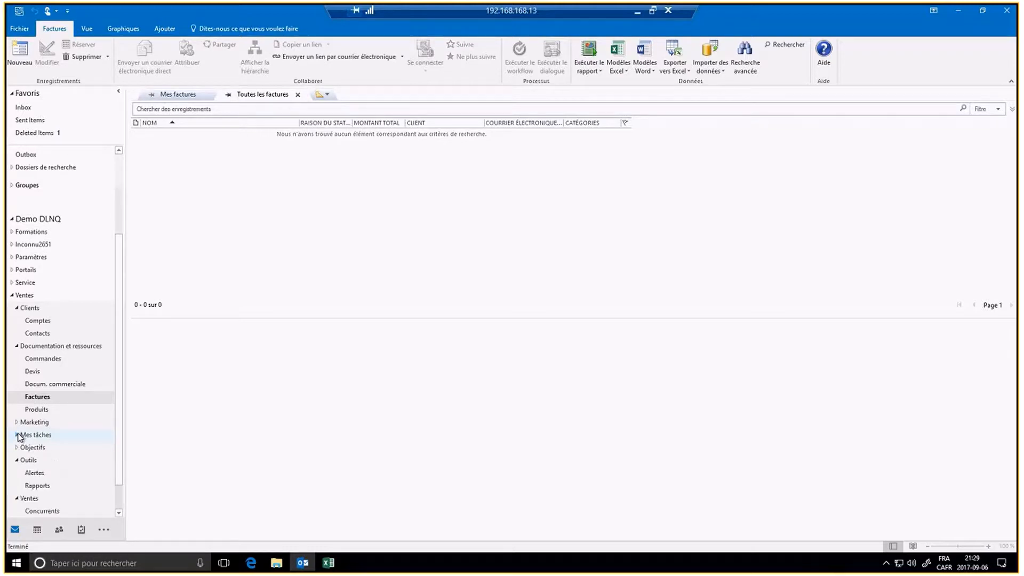
double_click(16, 345)
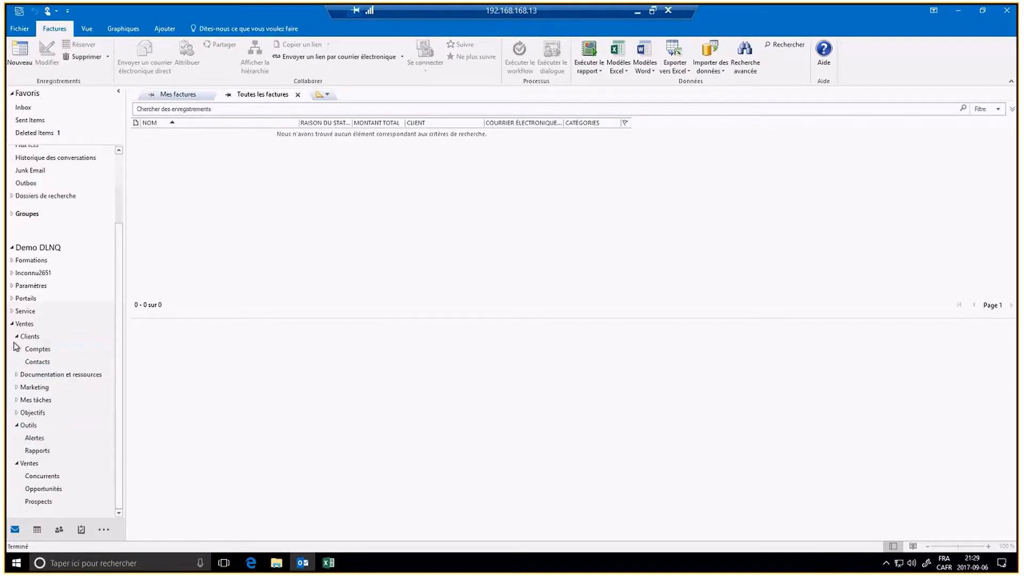
Step: Show the 61 open opportunities with the Meilleurs clients chart pane on the right
left_click(41, 489)
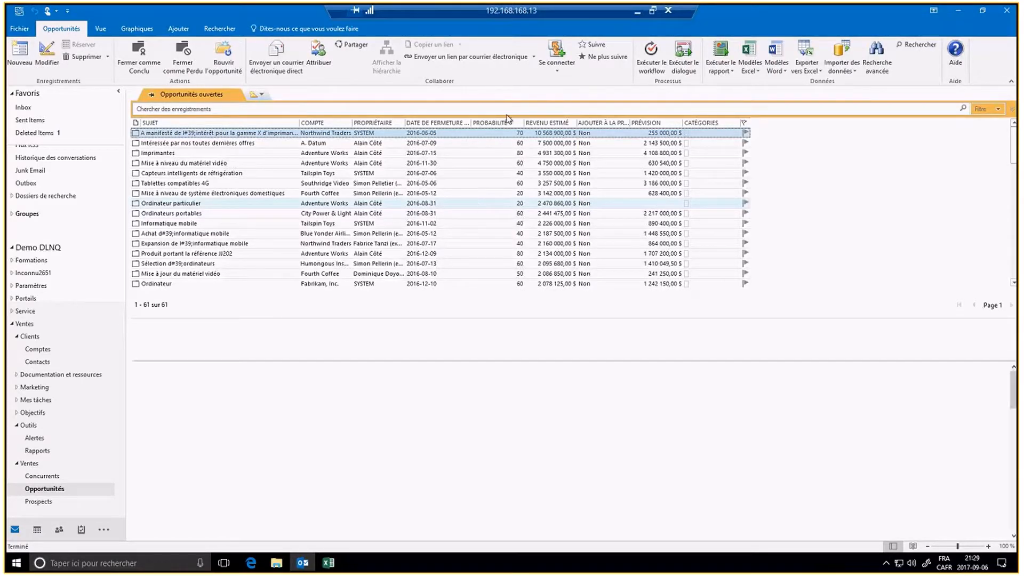
left_click(151, 31)
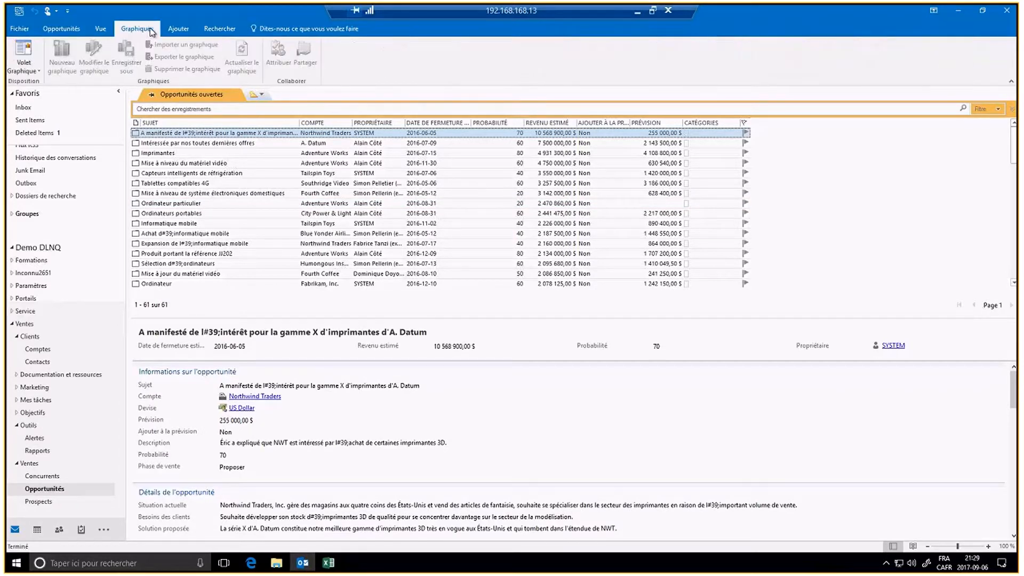
left_click(27, 73)
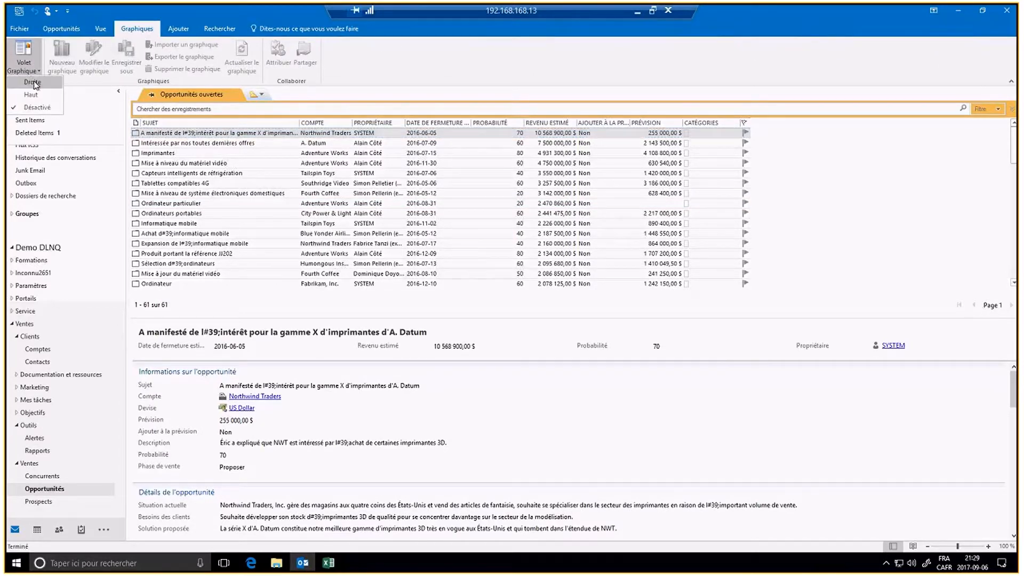
left_click(31, 82)
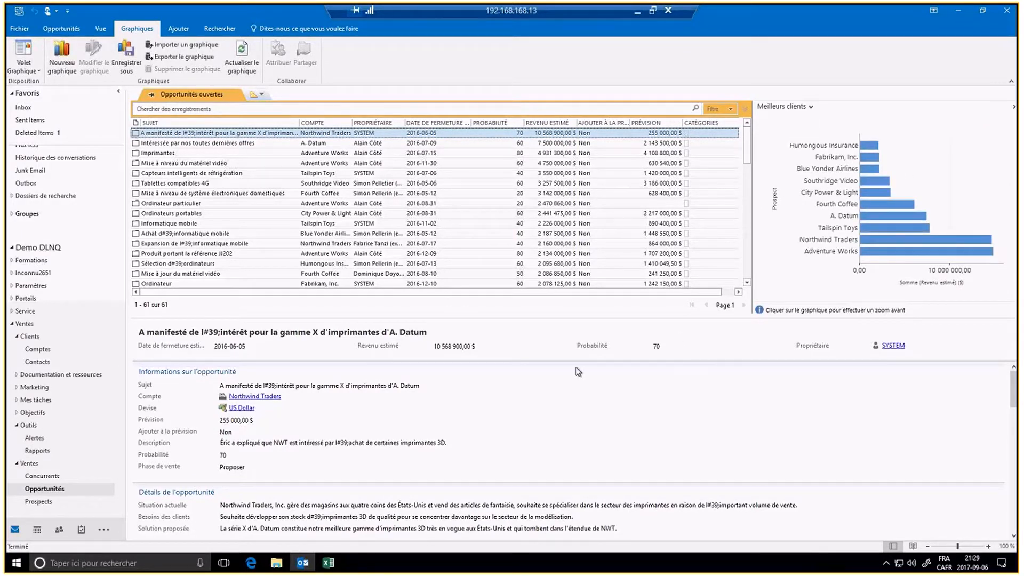
scroll(511, 417, "down", 1)
Step: Inspect the Ordinateur particulier opportunity's details and product lines, then return to the Inbox
left_click(247, 205)
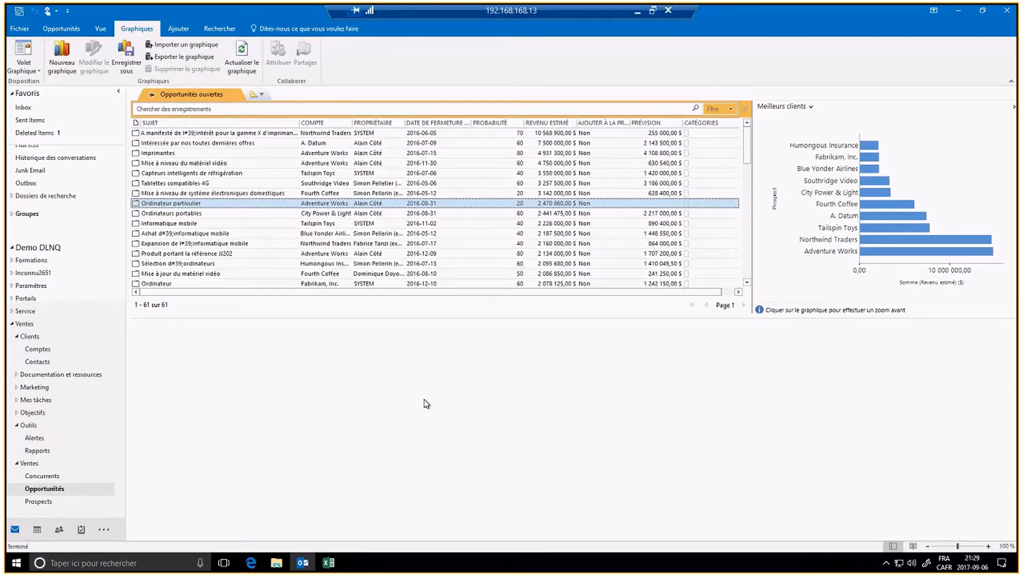
scroll(426, 403, "down", 5)
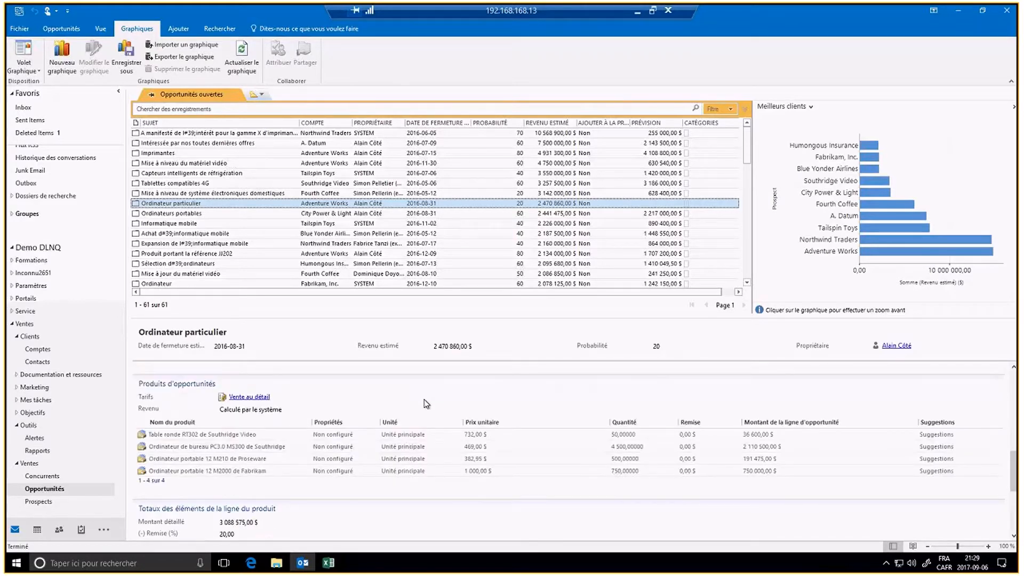
scroll(426, 404, "down", 5)
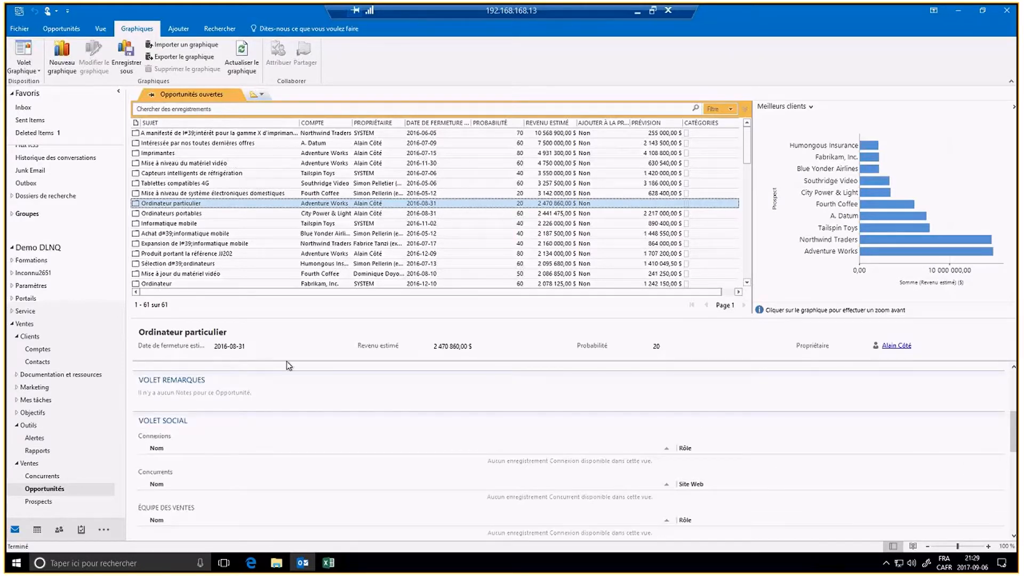
scroll(74, 341, "up", 1)
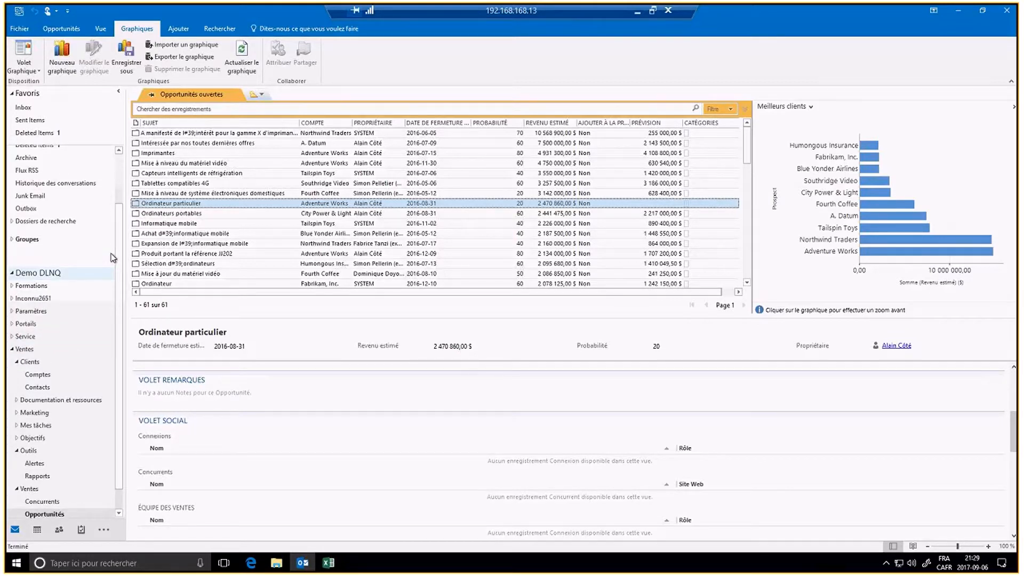
scroll(113, 258, "up", 2)
left_click(25, 170)
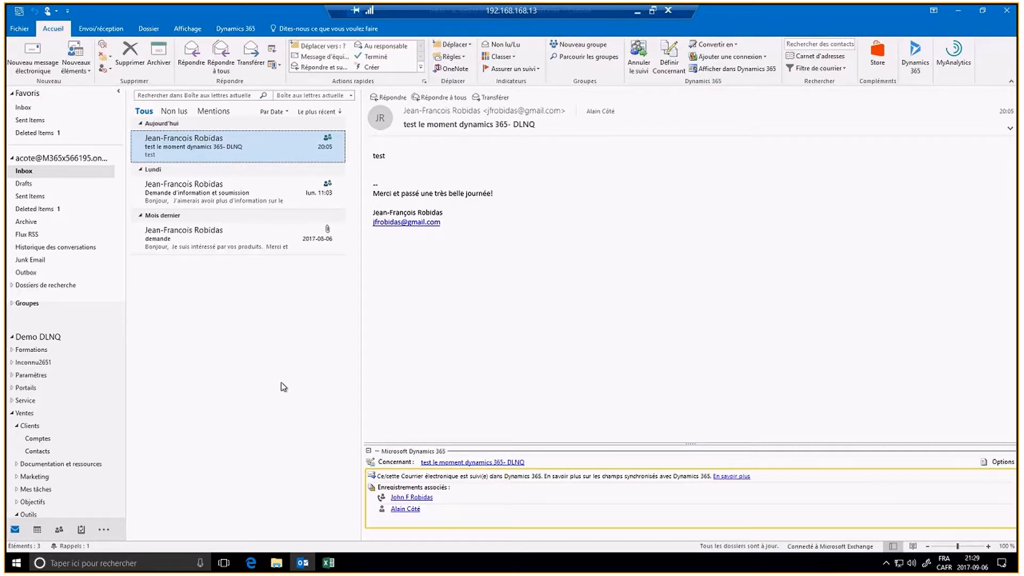
Step: Switch the navigation pane to the Dynamics 365 folder view and its commands
left_click(104, 530)
left_click(123, 524)
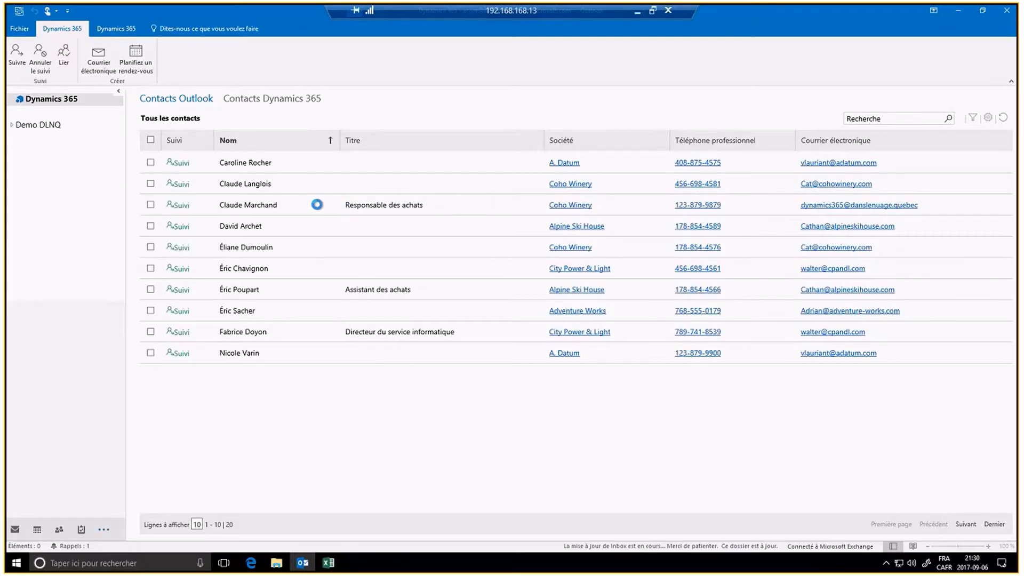
left_click(121, 30)
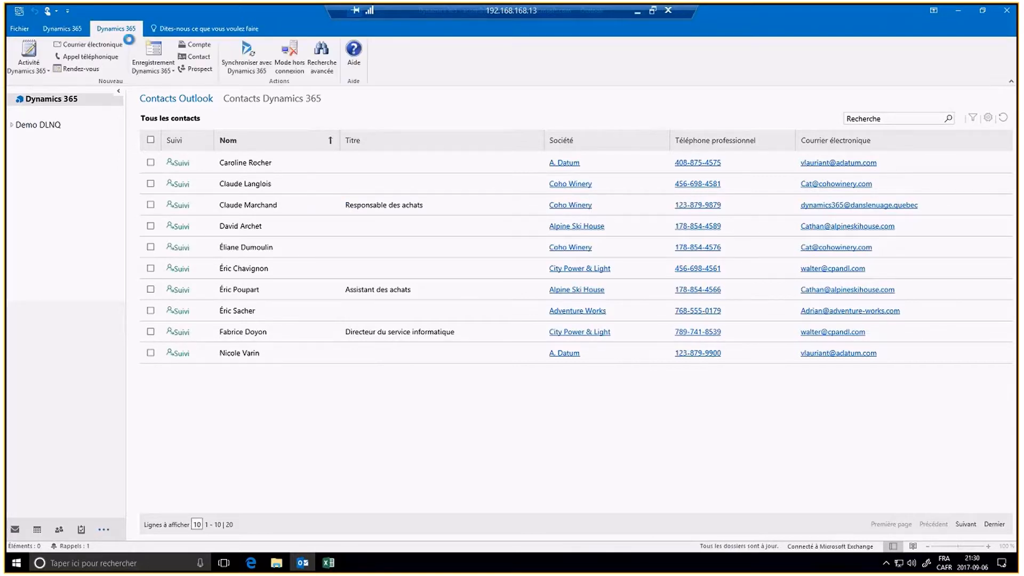
Step: Expand Demo DLNQ > Ventes > Clients and open the Comptes folder
left_click(53, 128)
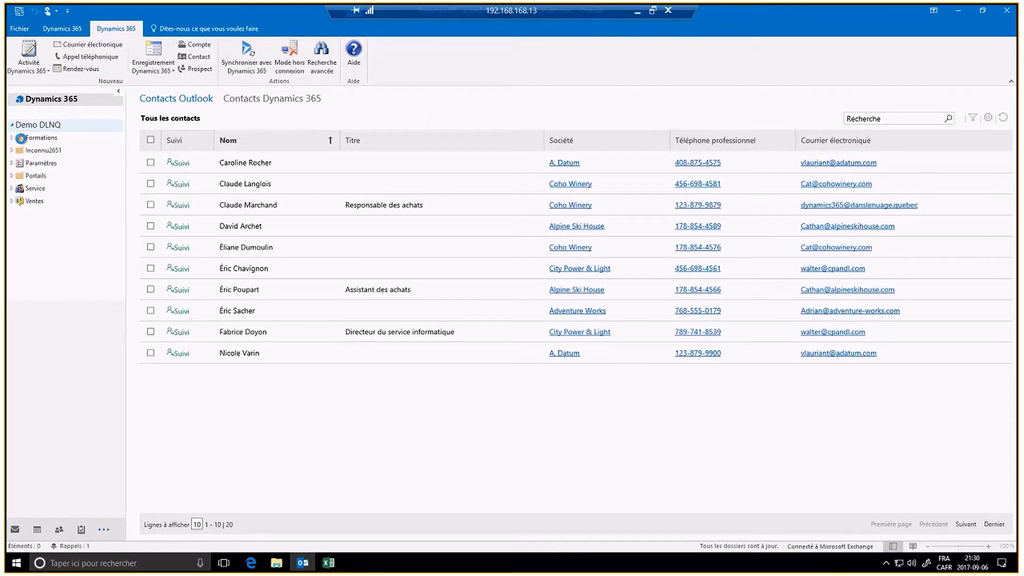
left_click(39, 203)
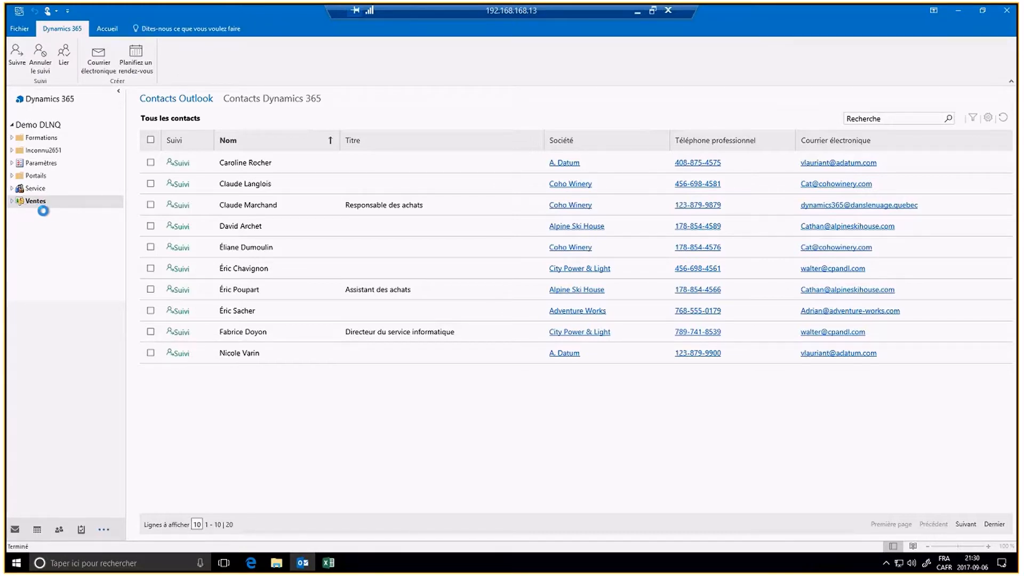
left_click(35, 202)
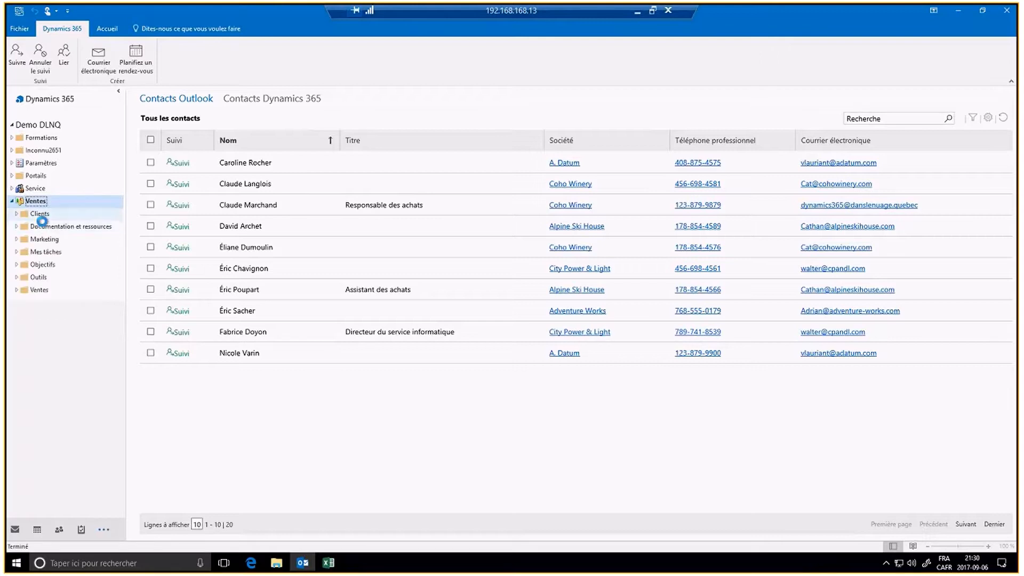
left_click(40, 214)
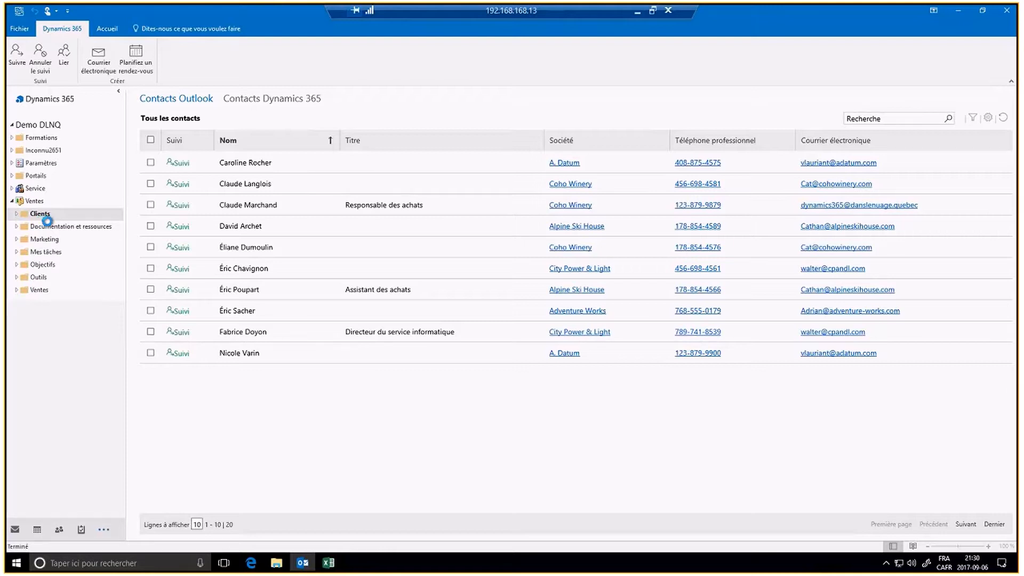
left_click(17, 213)
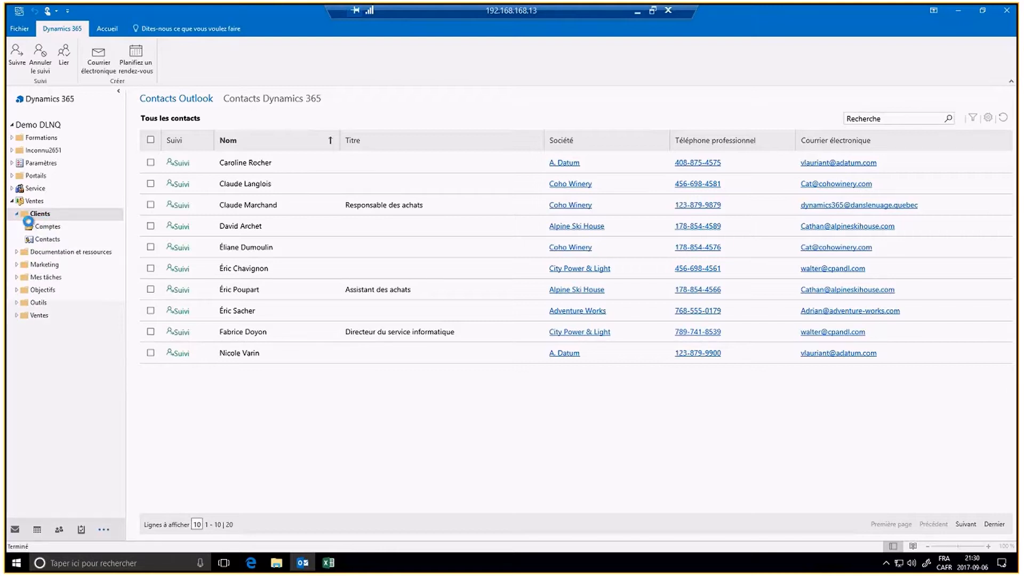
left_click(44, 227)
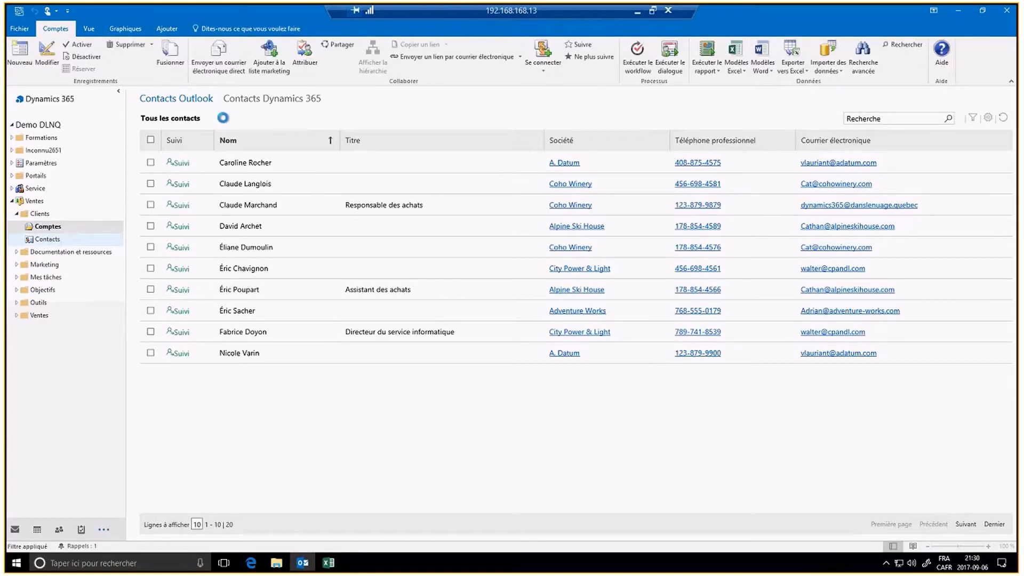
Step: List the 219 Dynamics 365 contacts, then expand Mes tâches and open Activités
left_click(271, 101)
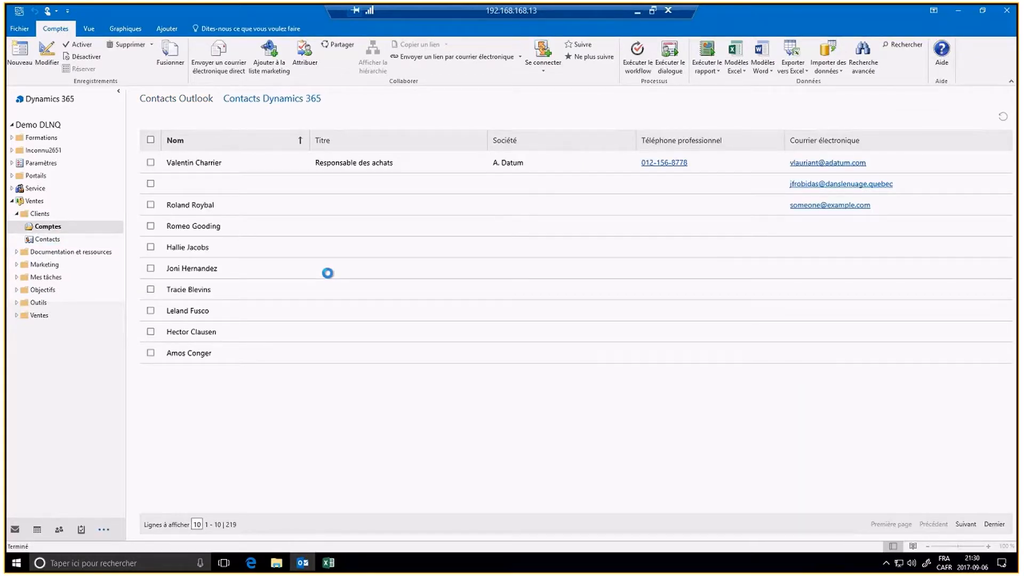
left_click(53, 238)
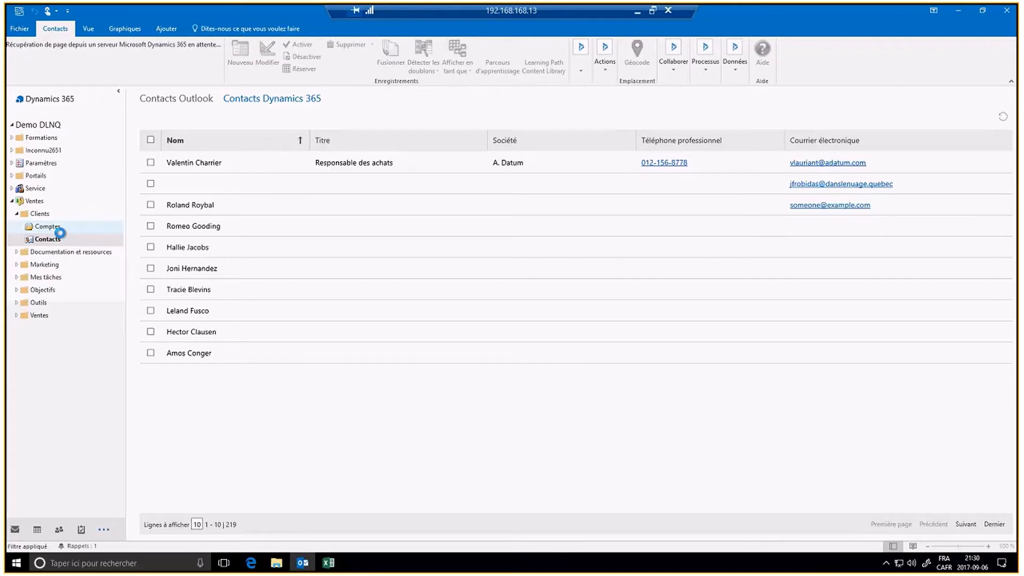
left_click(47, 276)
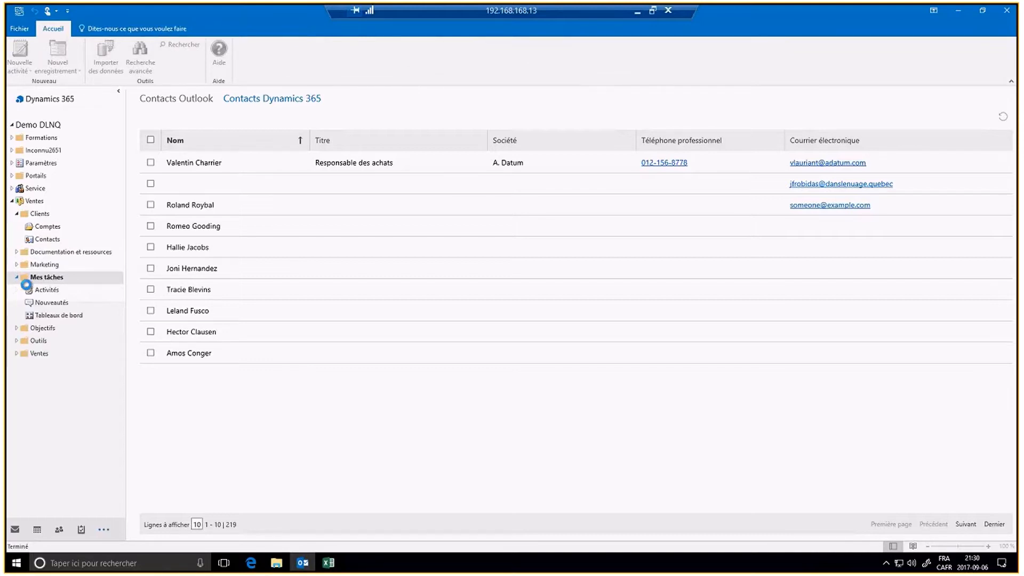
left_click(57, 296)
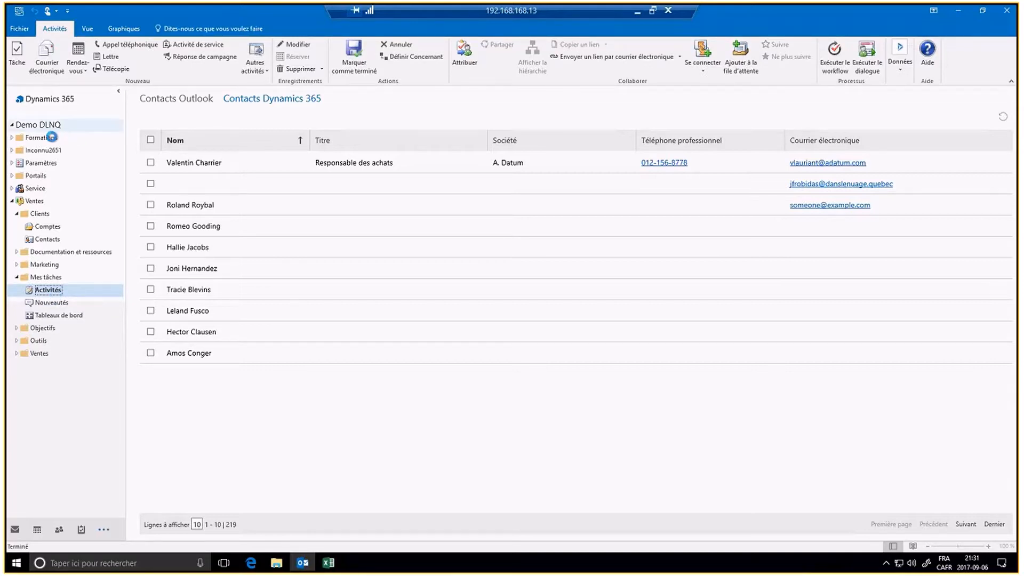
left_click(46, 126)
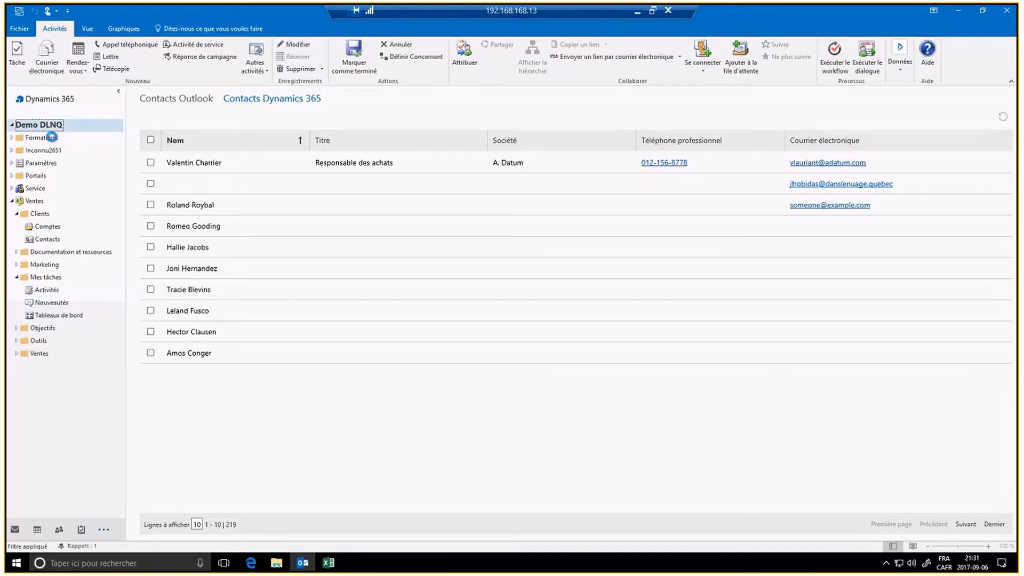
left_click(53, 106)
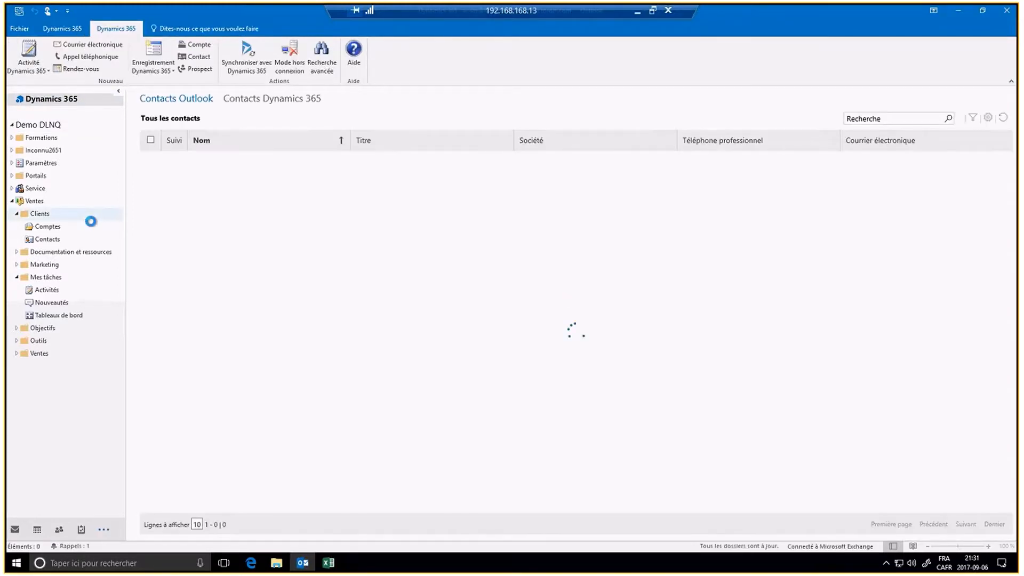
left_click(258, 100)
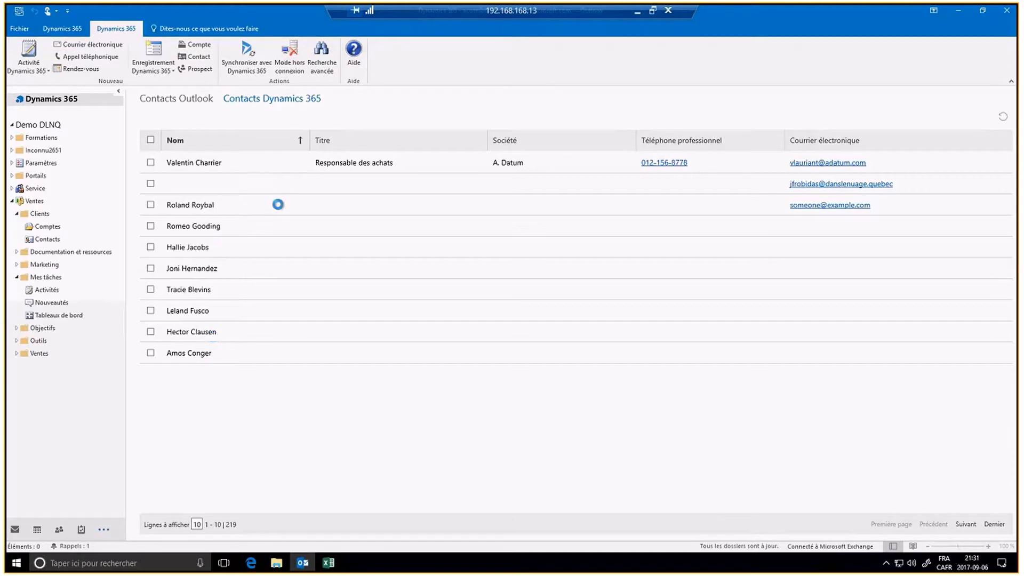
left_click(203, 190)
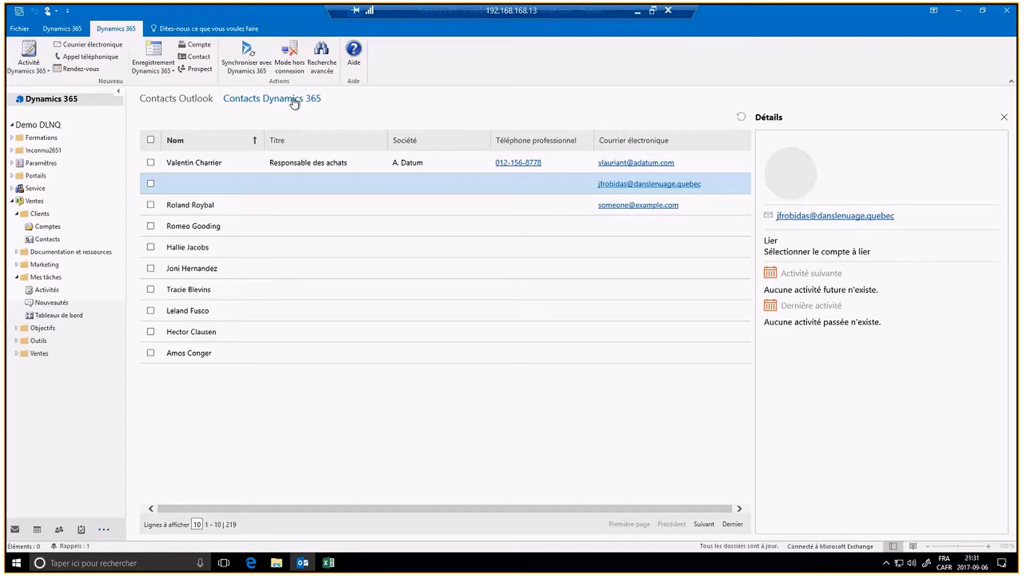
left_click(170, 101)
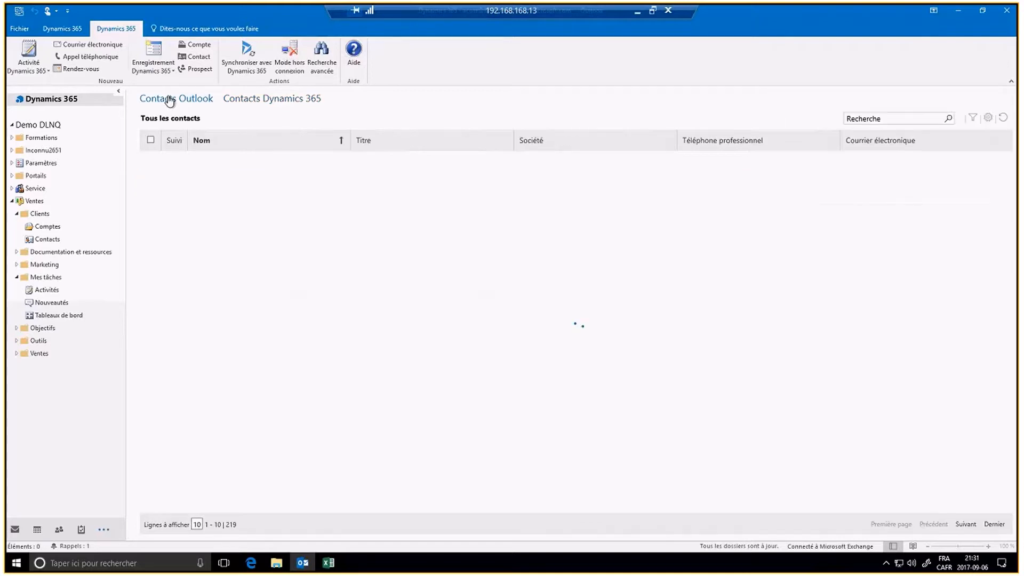
left_click(263, 102)
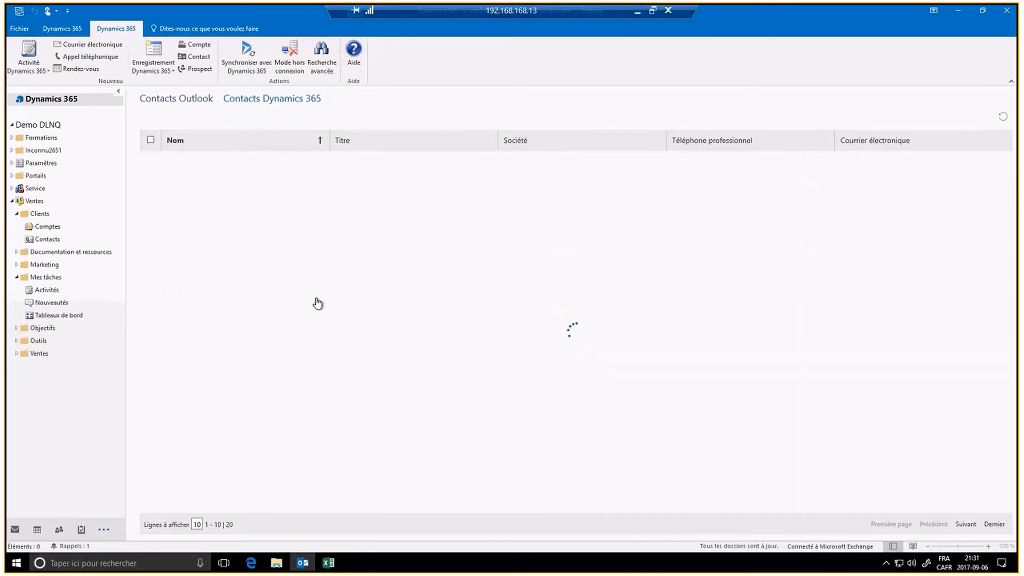
left_click(53, 292)
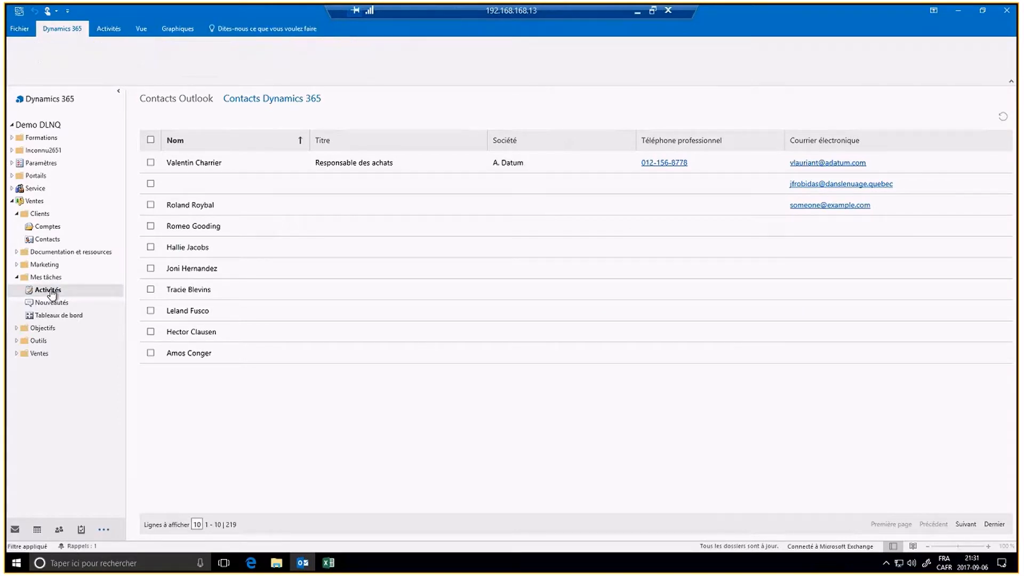
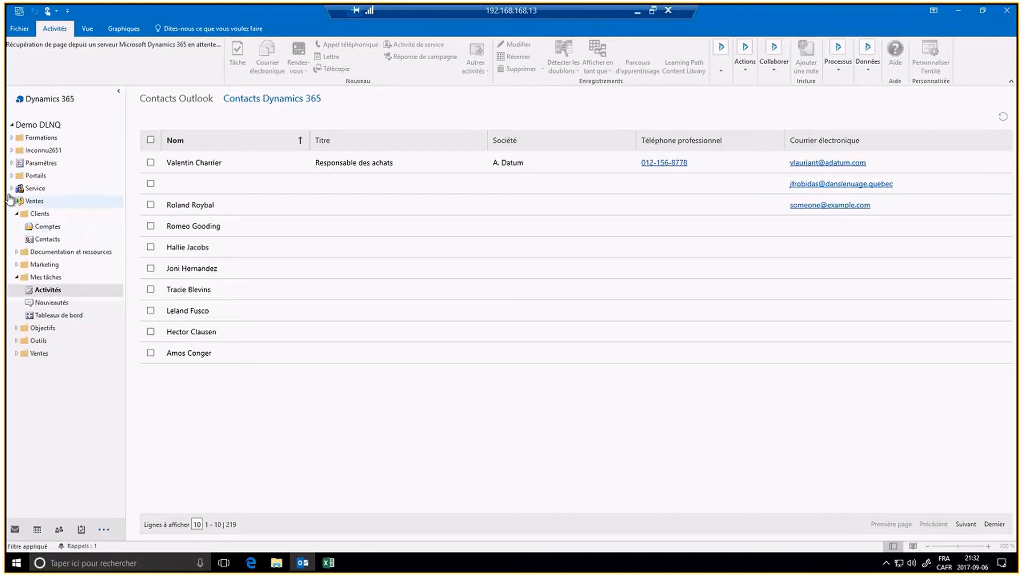
Step: Expand Service > Service and open the Incidents folder with its incident ribbon commands
left_click(12, 189)
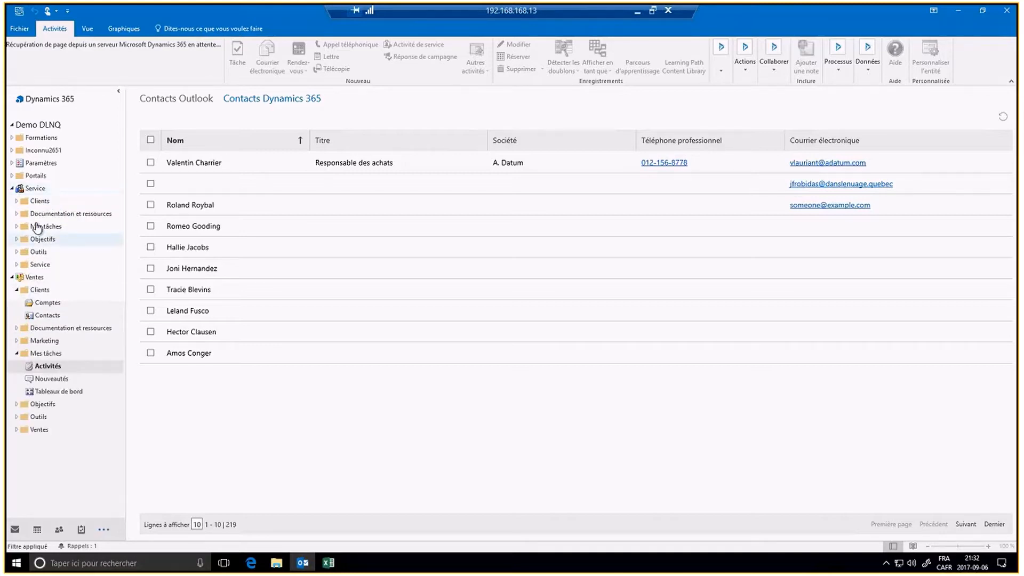
left_click(17, 201)
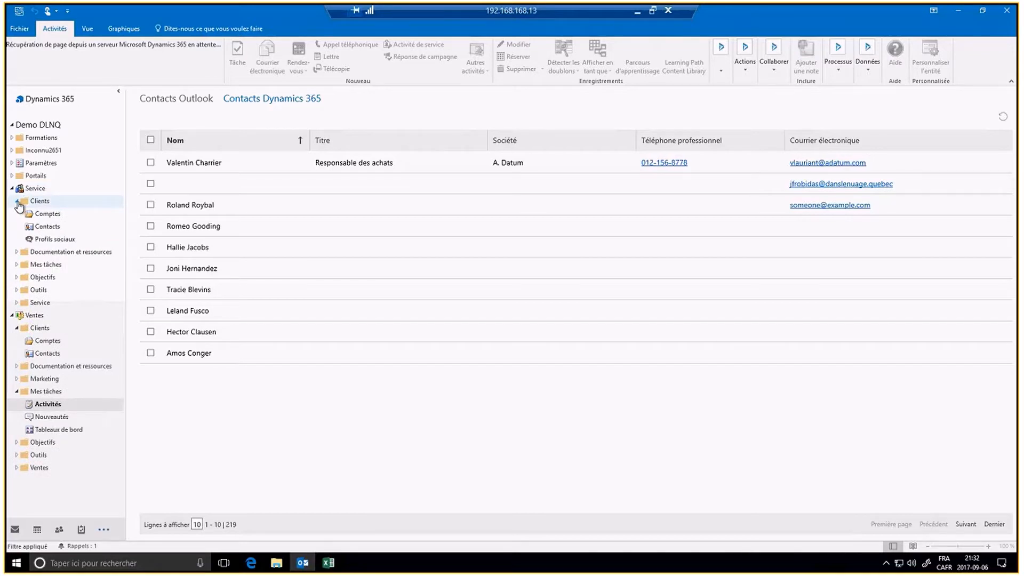
left_click(17, 202)
left_click(16, 264)
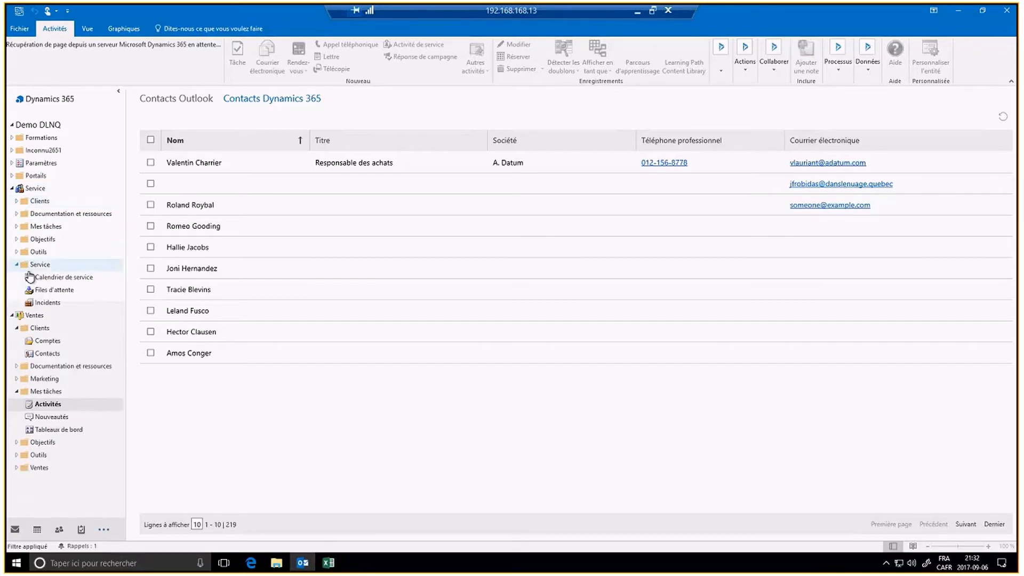
left_click(48, 302)
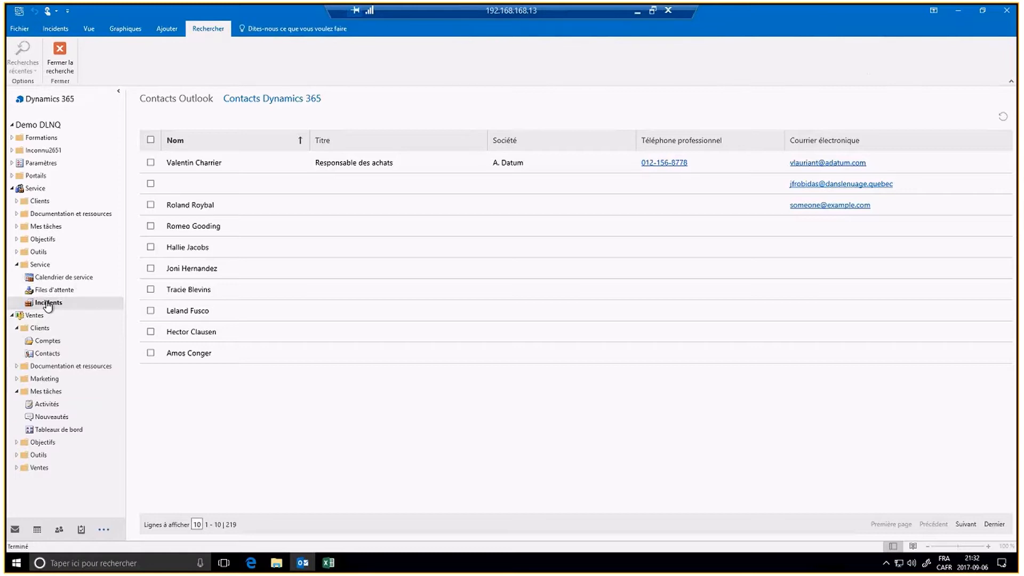
left_click(63, 34)
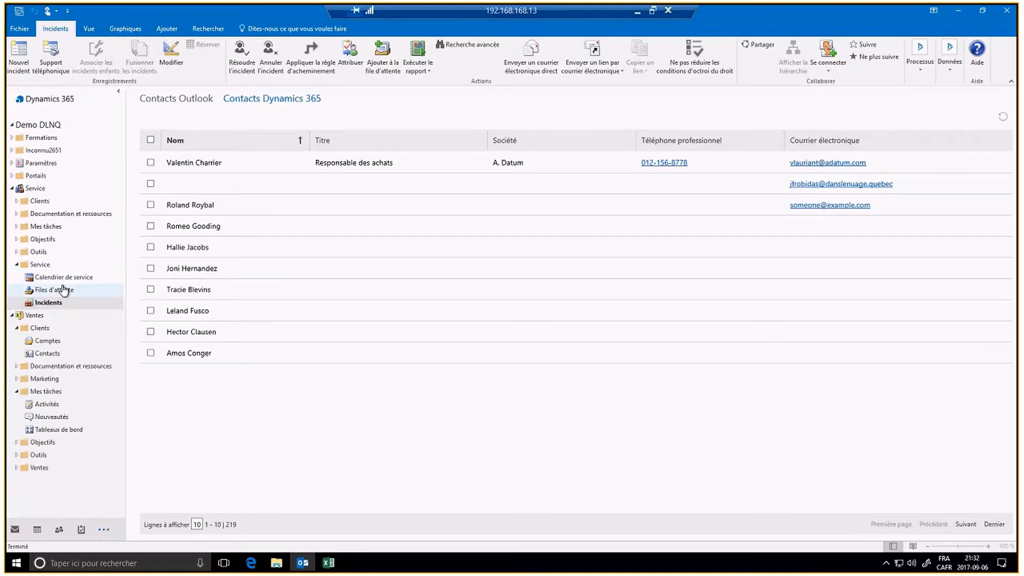
left_click(51, 302)
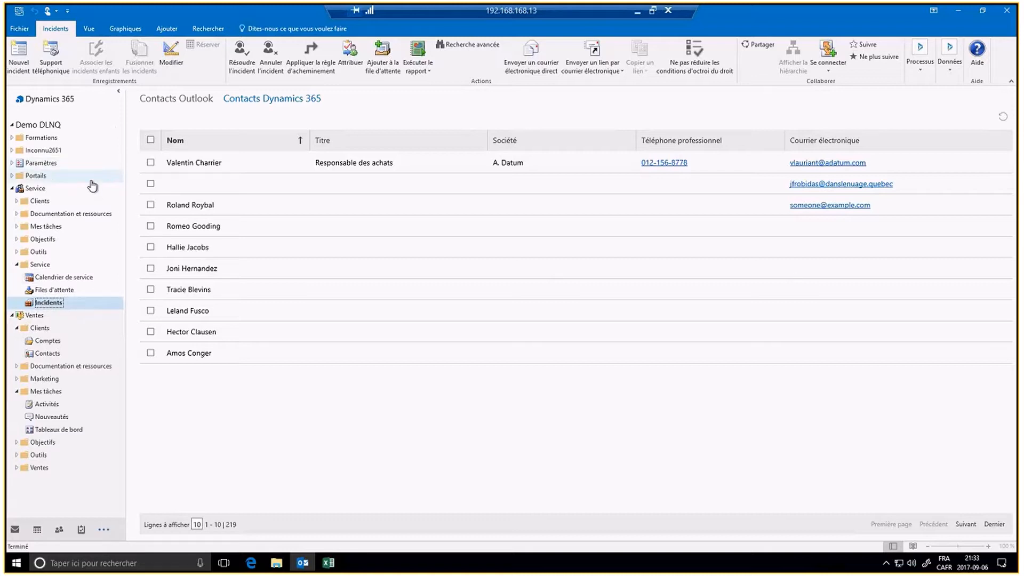
left_click(172, 56)
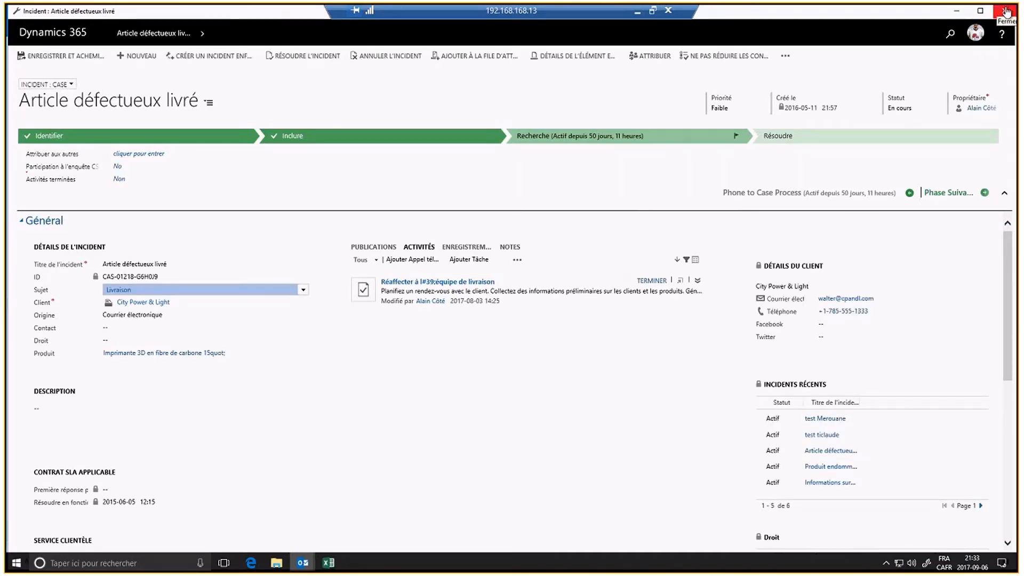
left_click(1006, 12)
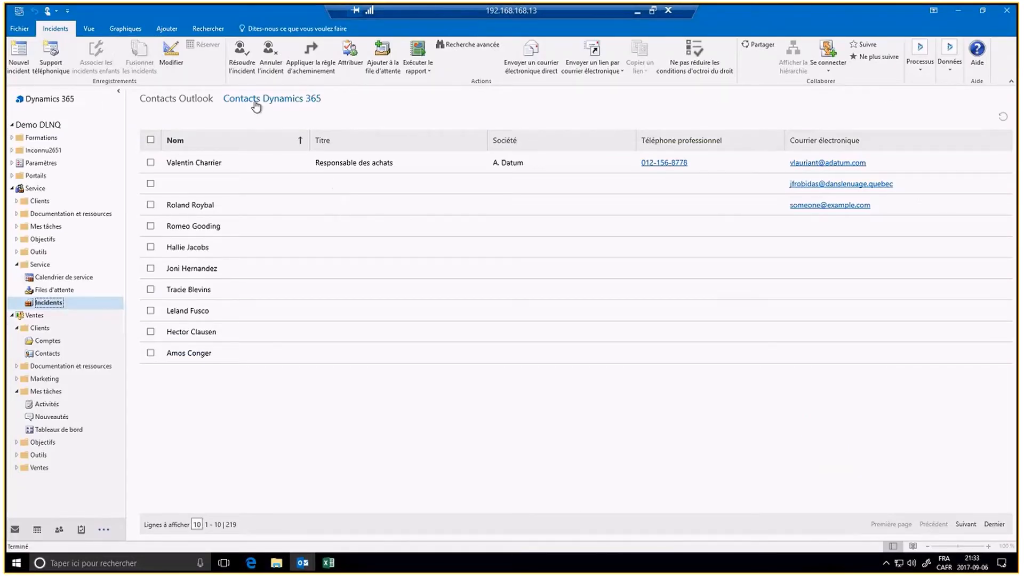
Step: Refresh the contacts list and open Service > Mes tâches > Activités
left_click(1003, 117)
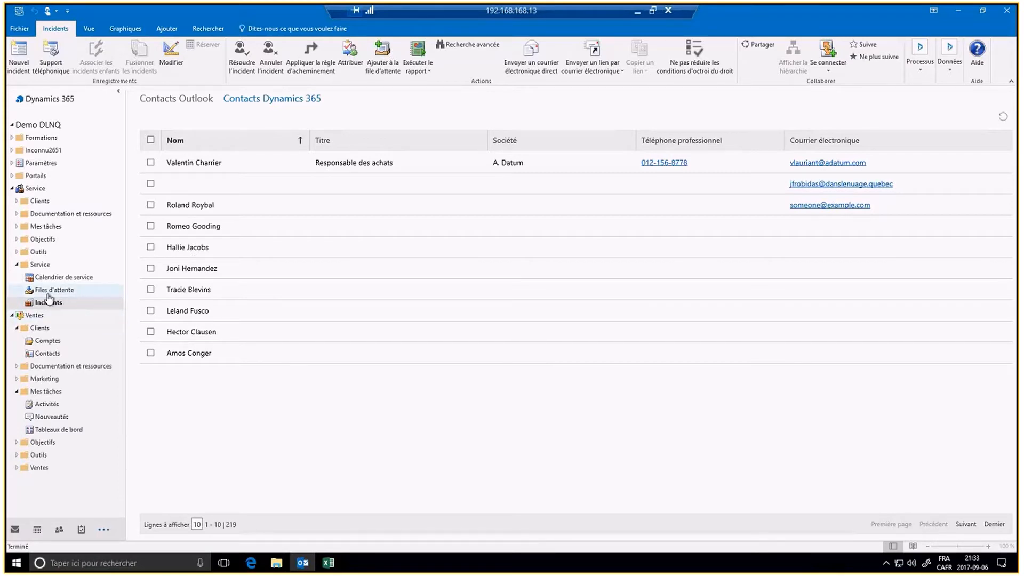
left_click(44, 267)
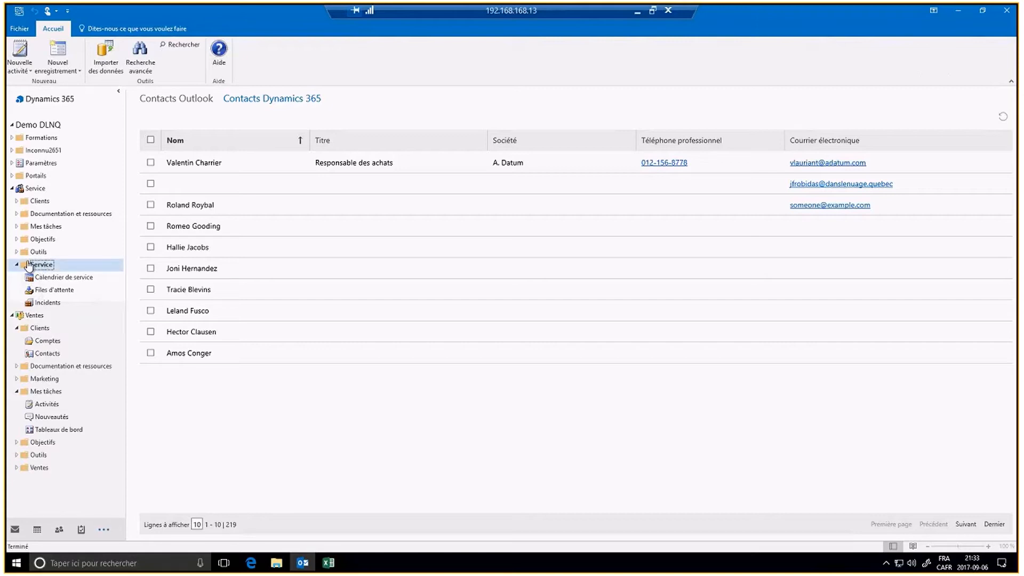
left_click(51, 269)
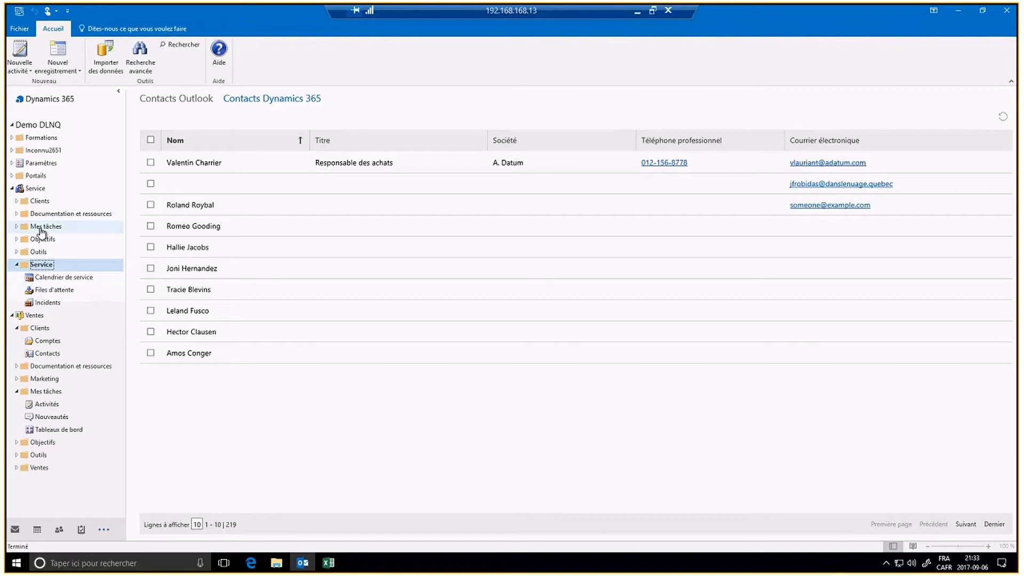
left_click(39, 227)
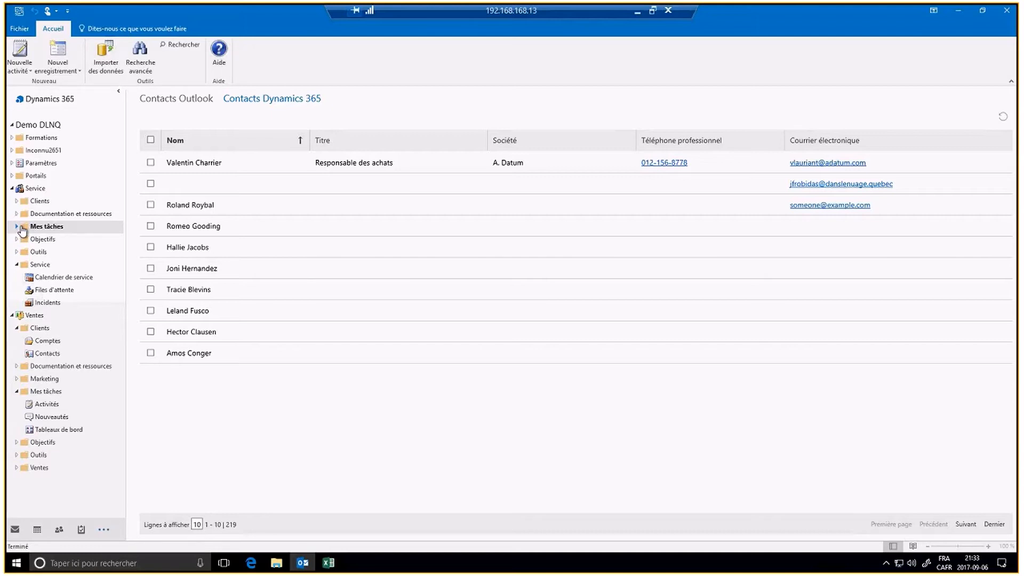
left_click(20, 227)
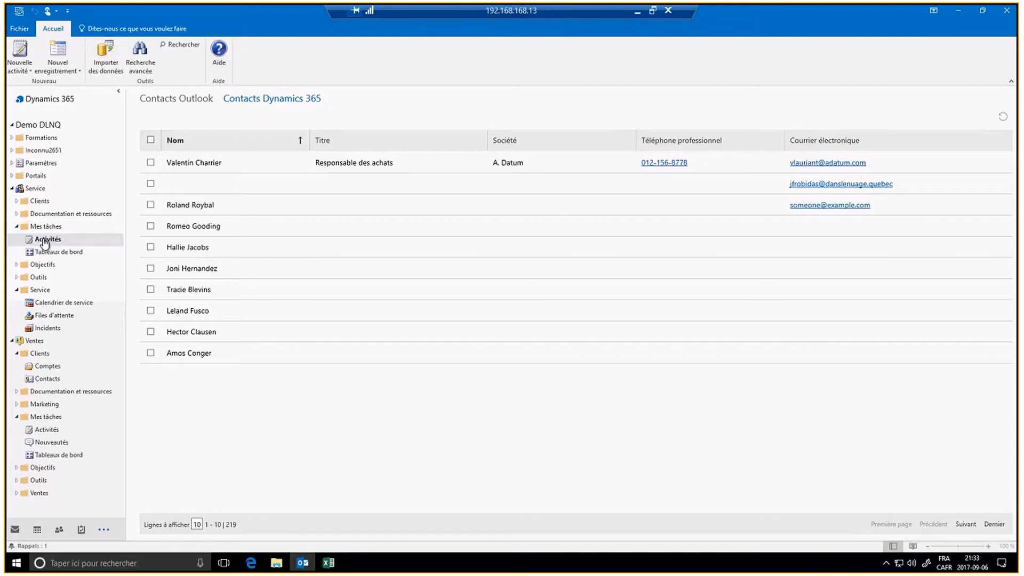
left_click(45, 241)
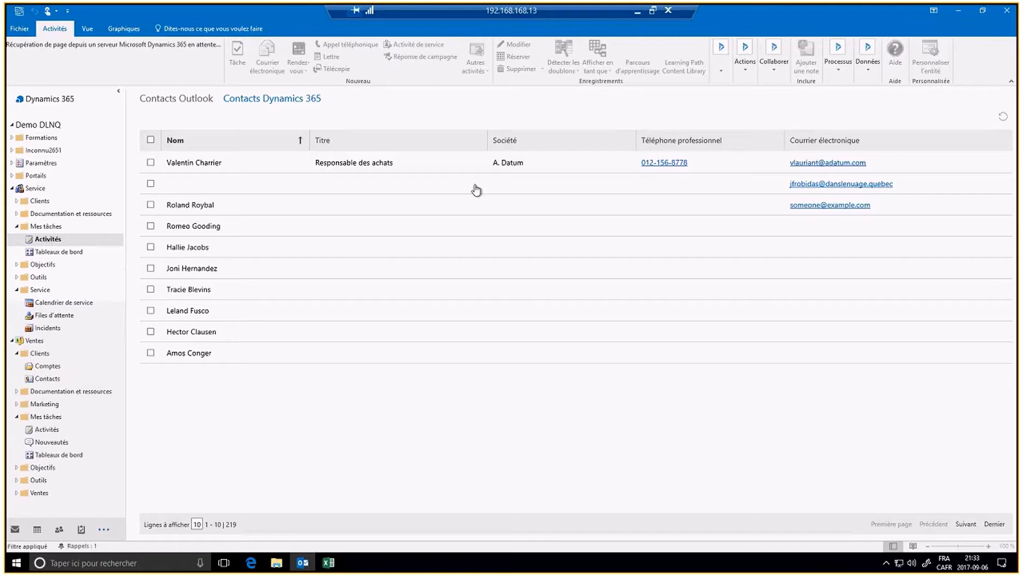
Step: Open the Service Tableaux de bord dashboards and refresh all their data with Actualiser tout
left_click(964, 14)
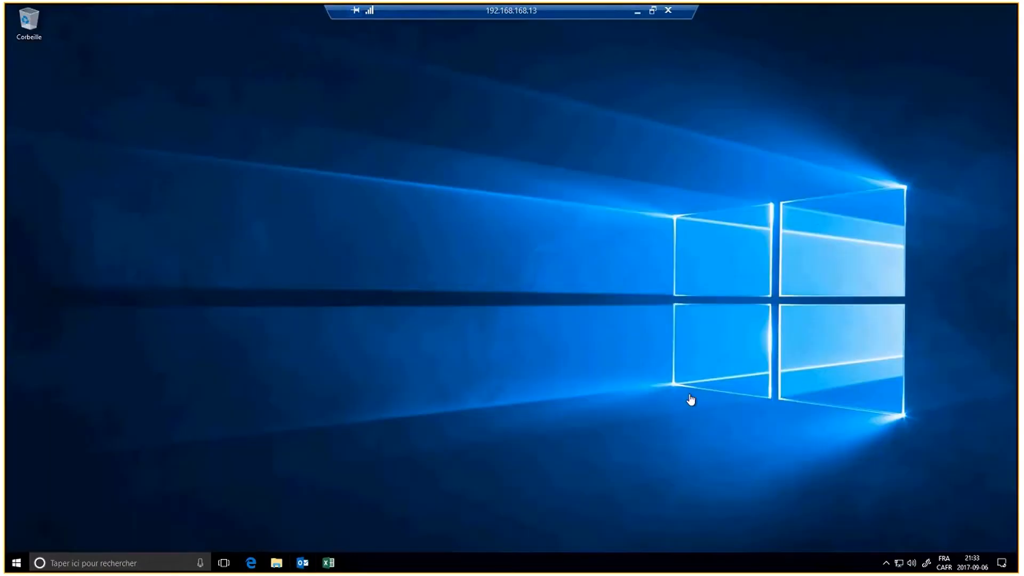
left_click(303, 563)
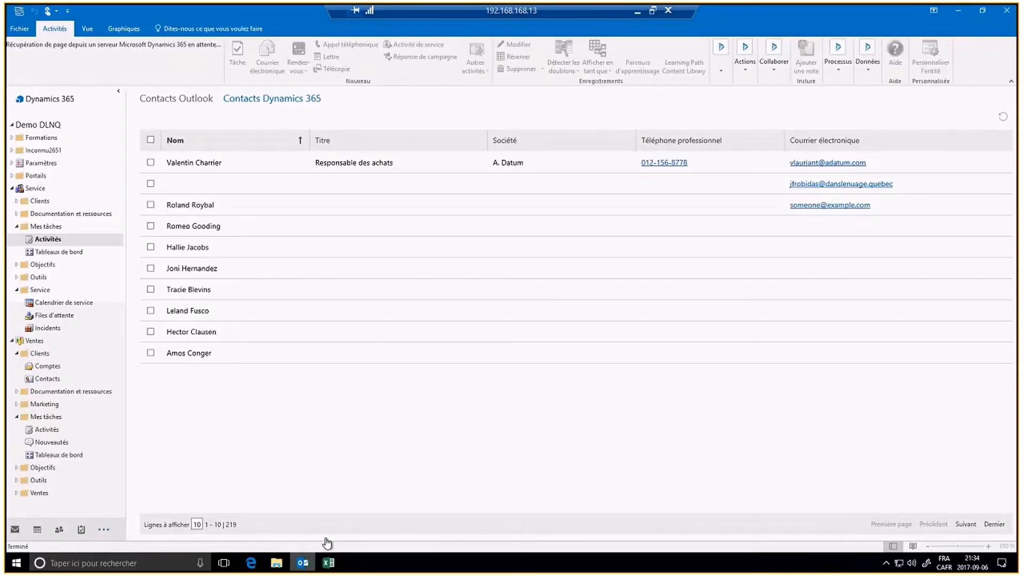
left_click(54, 251)
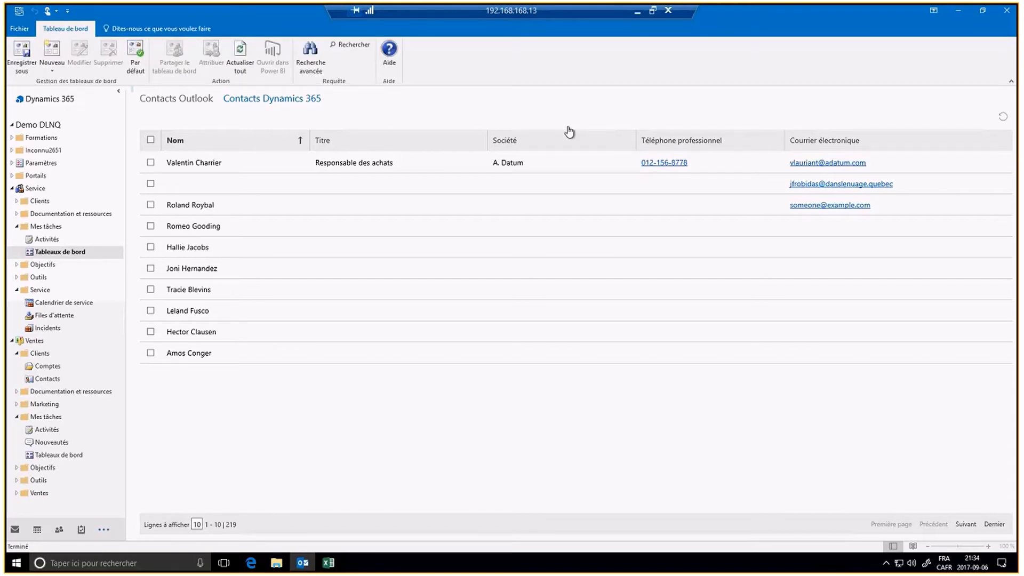
left_click(247, 57)
Step: Return to the Demo DLNQ folder tree, expand Ventes and open Opportunités
left_click(52, 98)
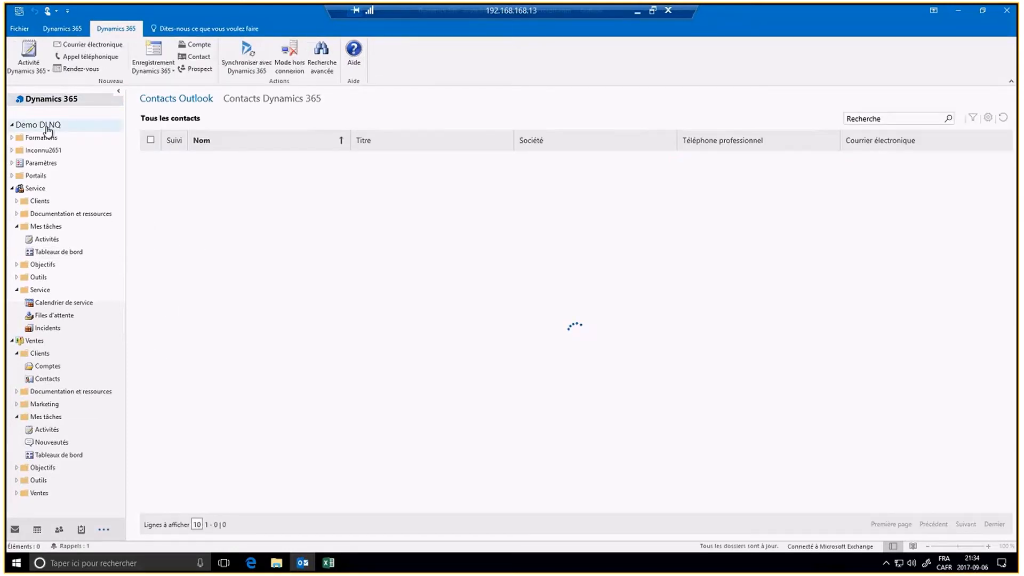
left_click(48, 126)
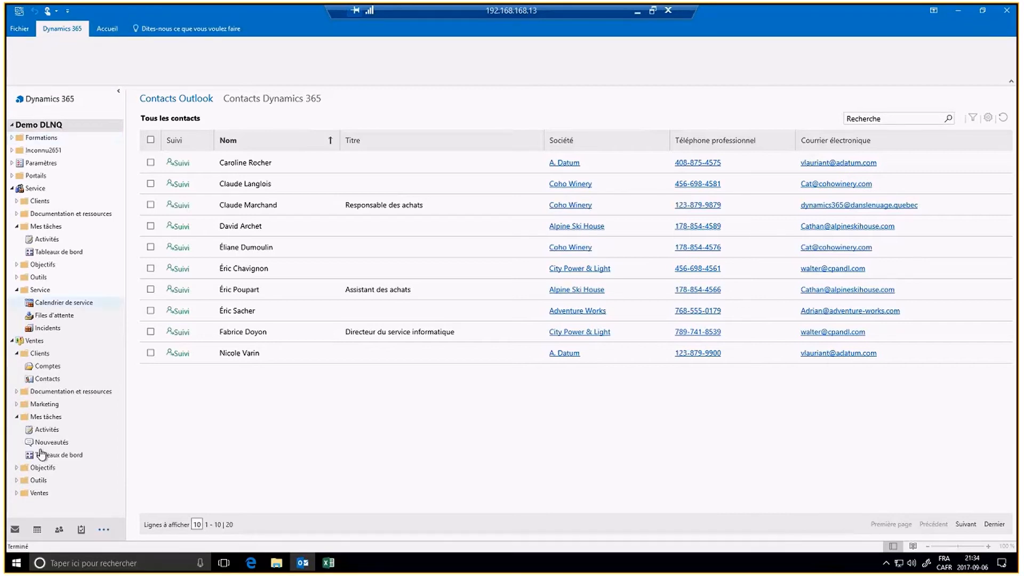
mouse_move(58, 529)
left_click(40, 493)
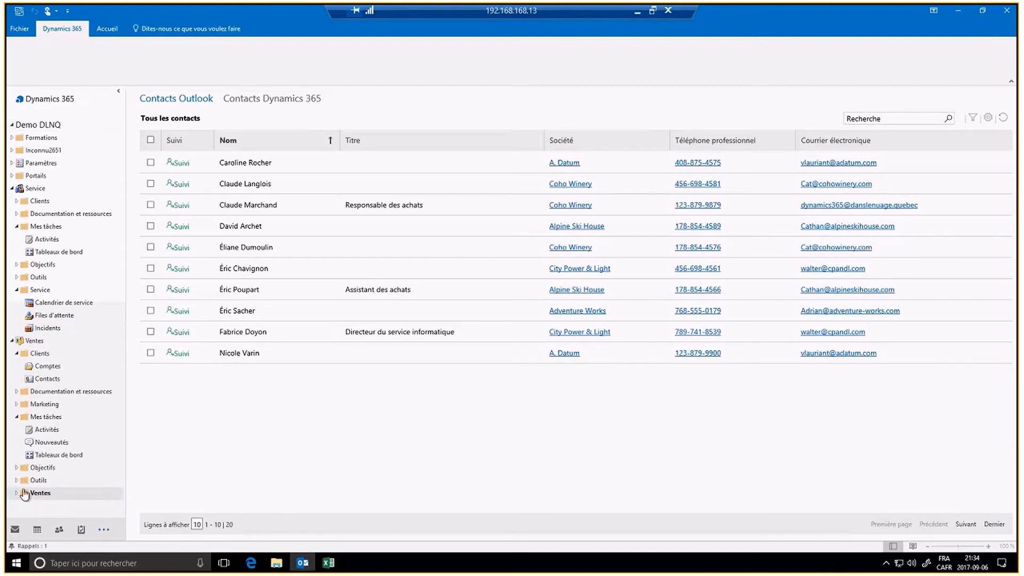
left_click(17, 494)
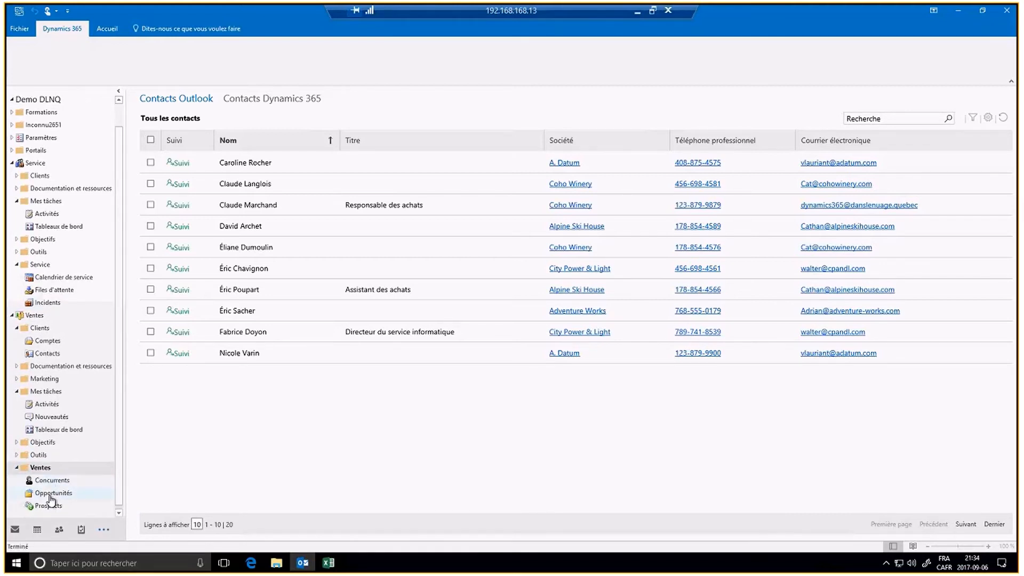
left_click(51, 493)
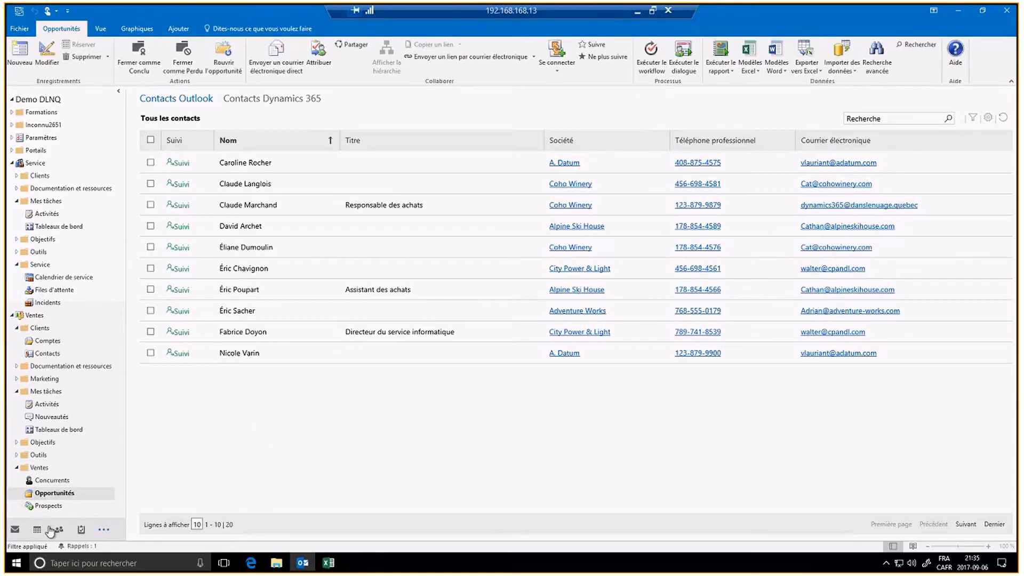
Step: Open the open opportunities list, then Ventes > Clients > Contacts showing 219 active contacts
left_click(16, 530)
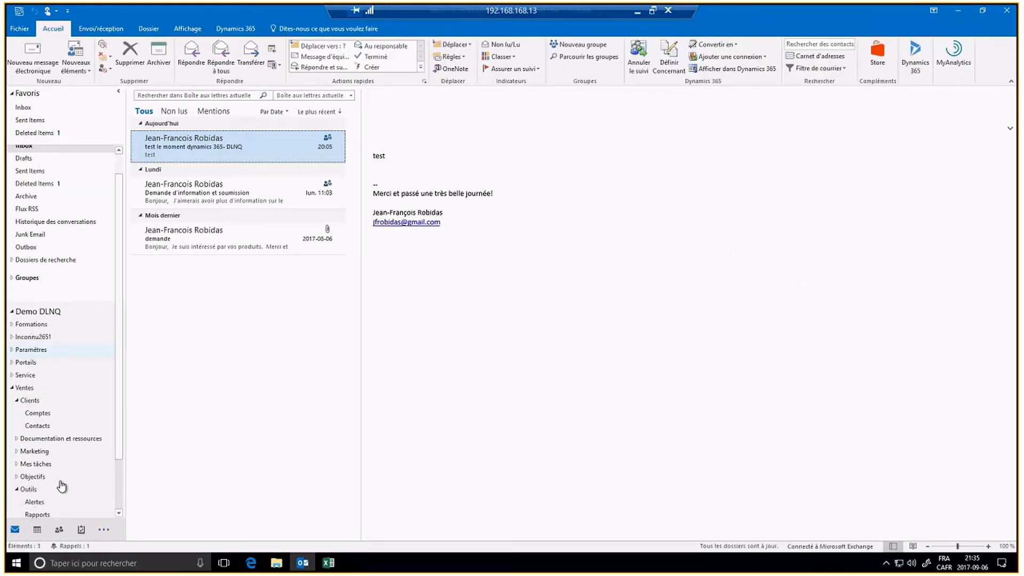
scroll(54, 500, "down", 2)
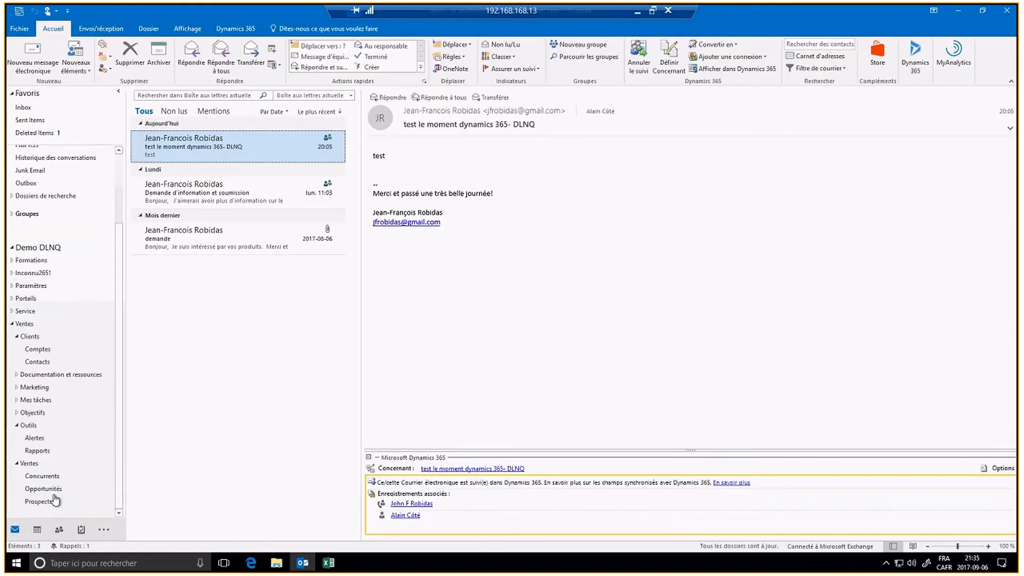
left_click(51, 490)
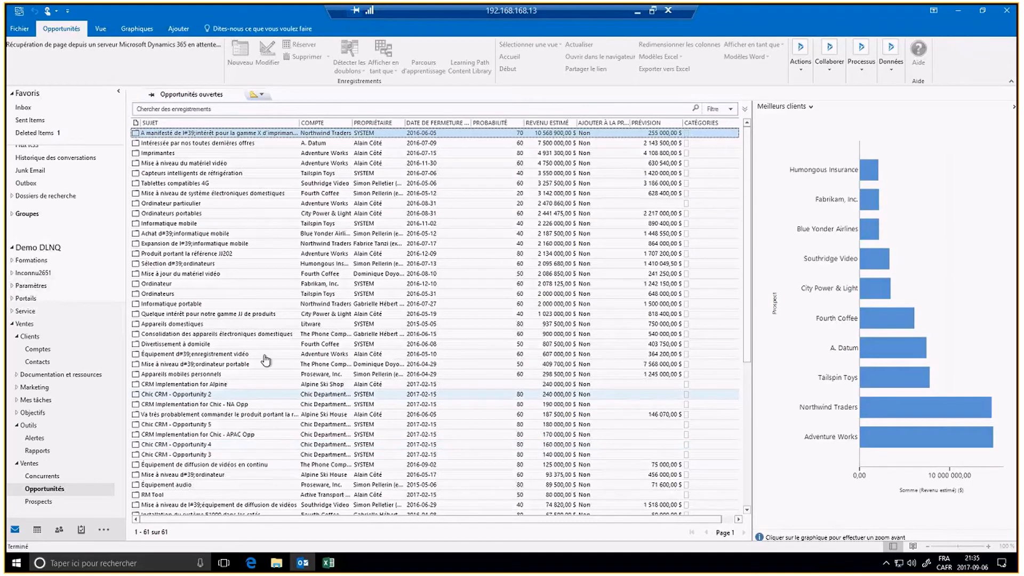
left_click(101, 530)
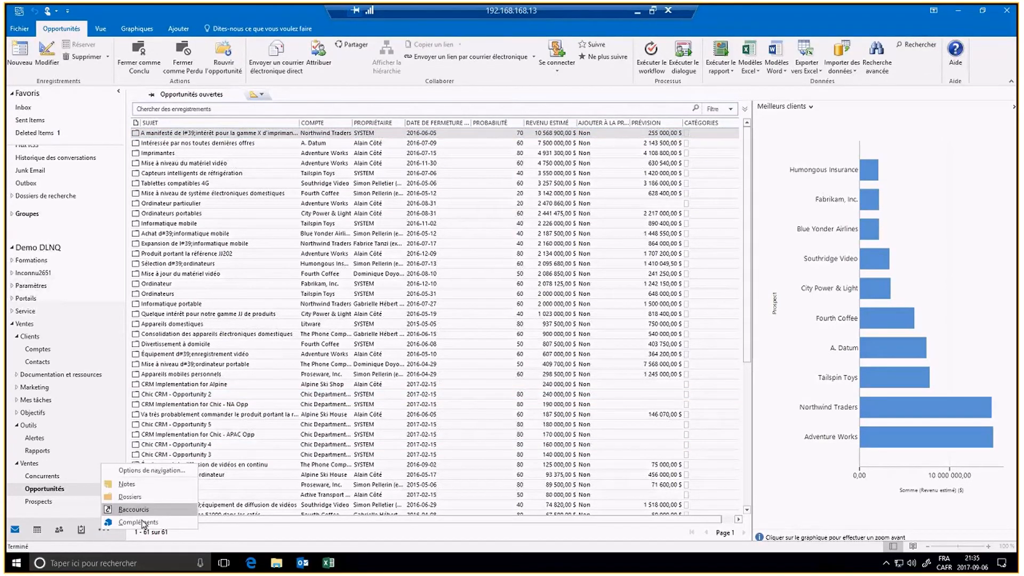
left_click(139, 523)
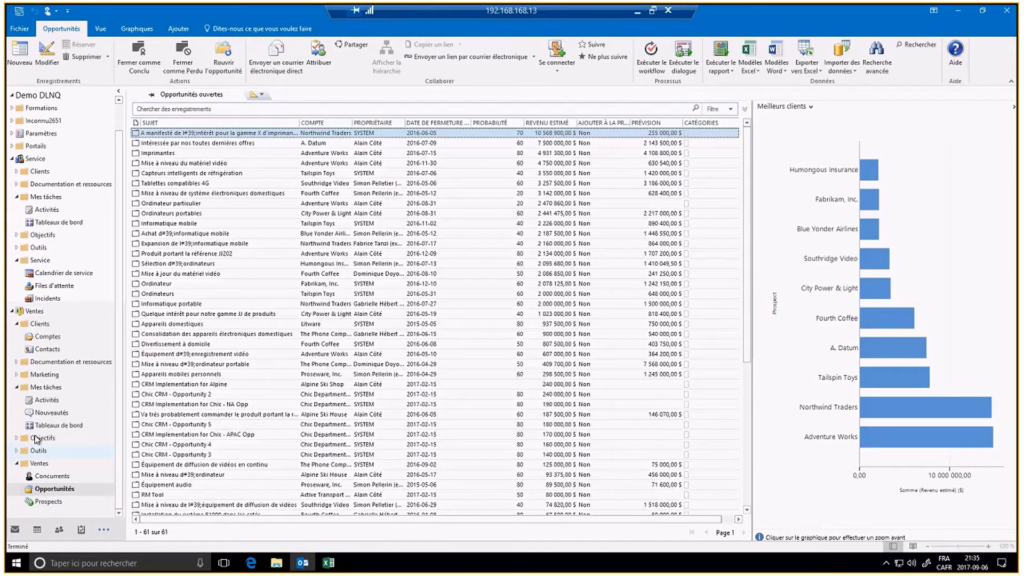
left_click(52, 350)
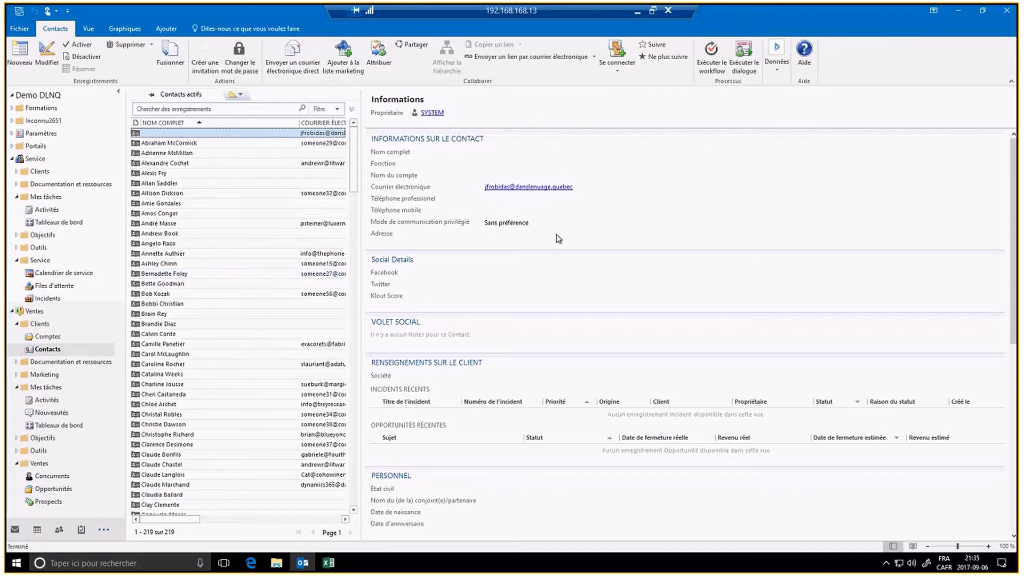
Step: Open the Service > Mes tâches > Tableaux de bord dashboard with incident charts and news feed
left_click(71, 224)
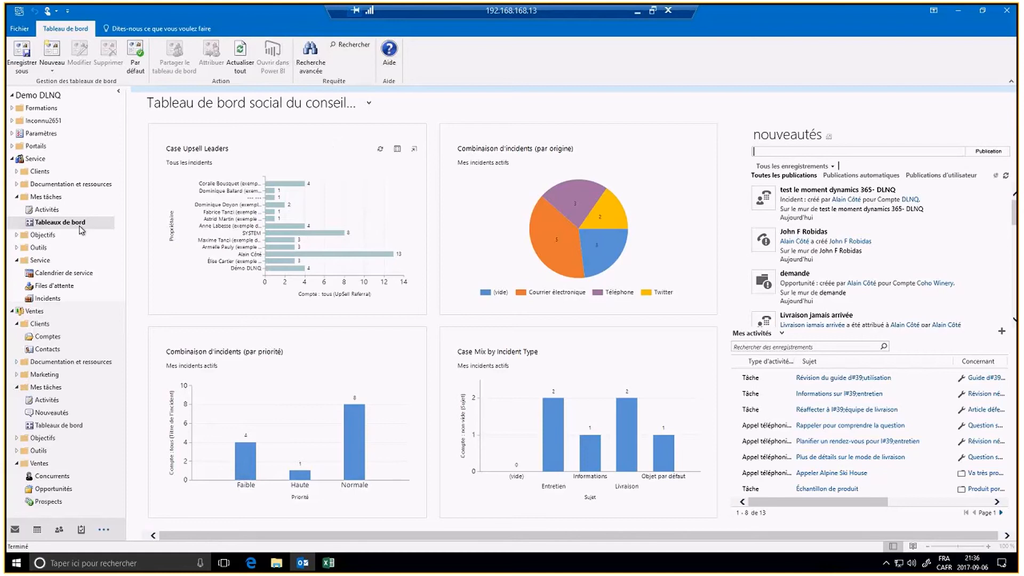
Step: Open the 13-item Service Activités list, browse the Ventes sales dashboards, then return to the Dynamics 365 tree
left_click(49, 208)
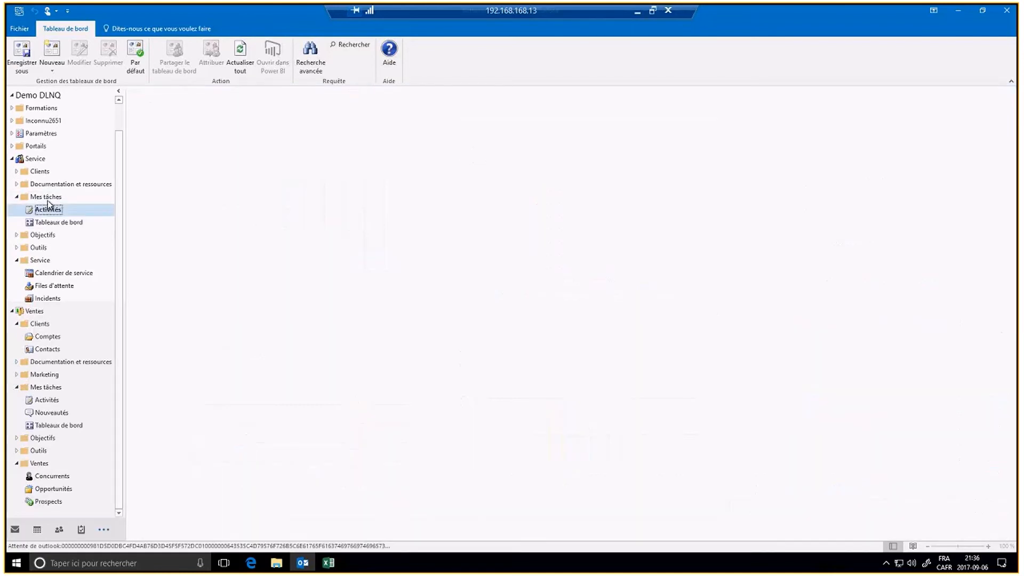
left_click(15, 530)
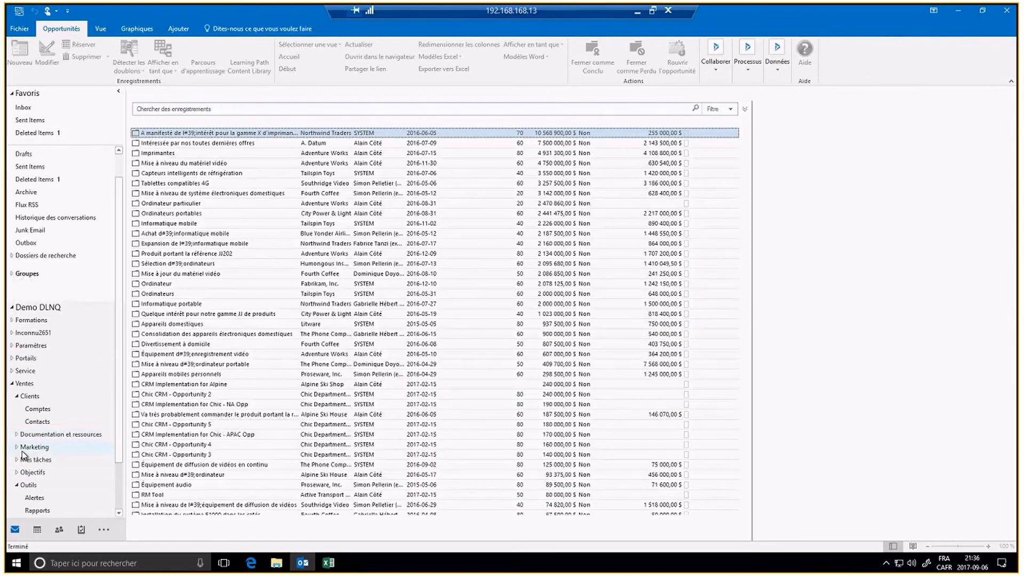
scroll(22, 469, "down", 1)
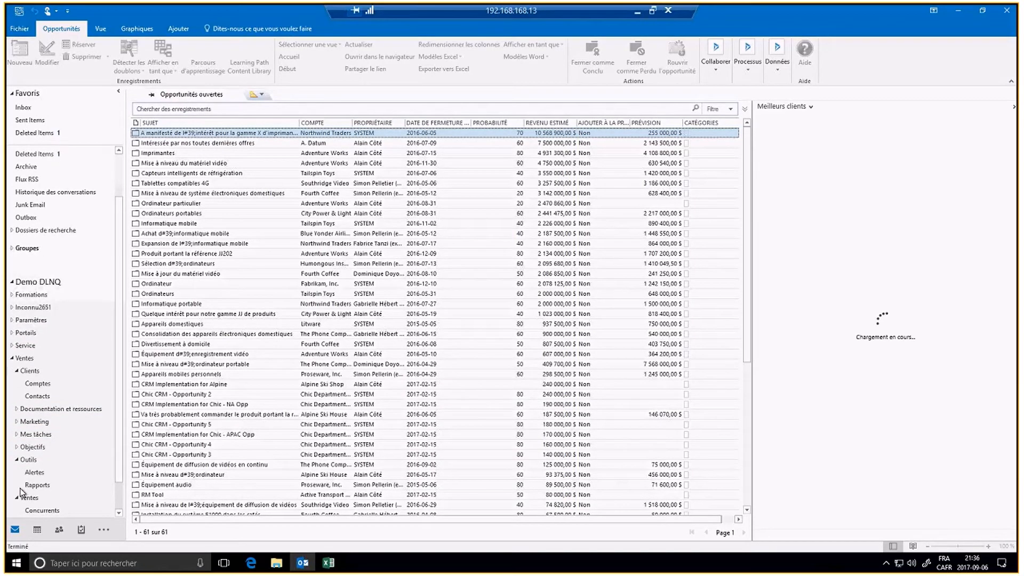
scroll(21, 491, "down", 1)
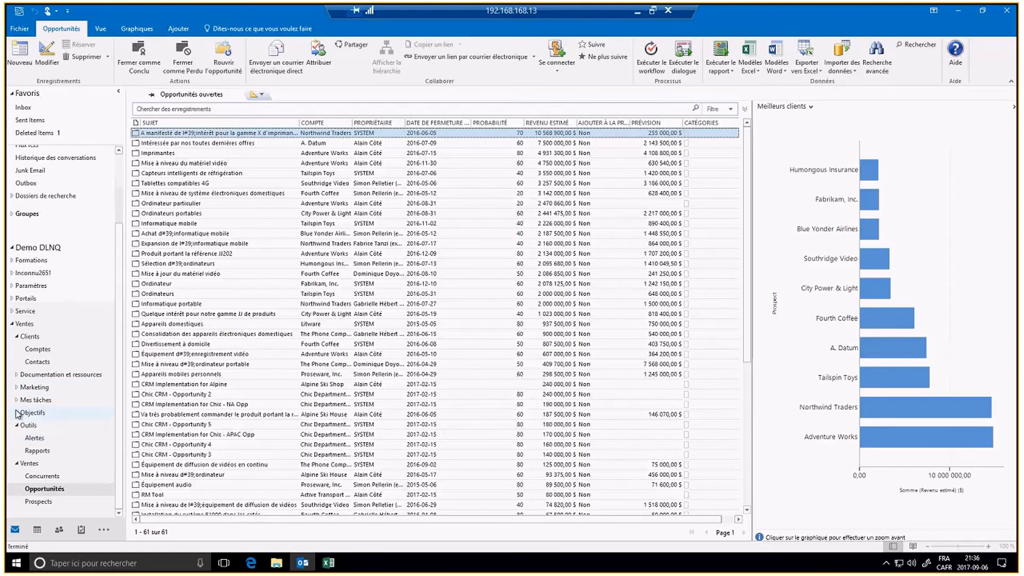
left_click(17, 401)
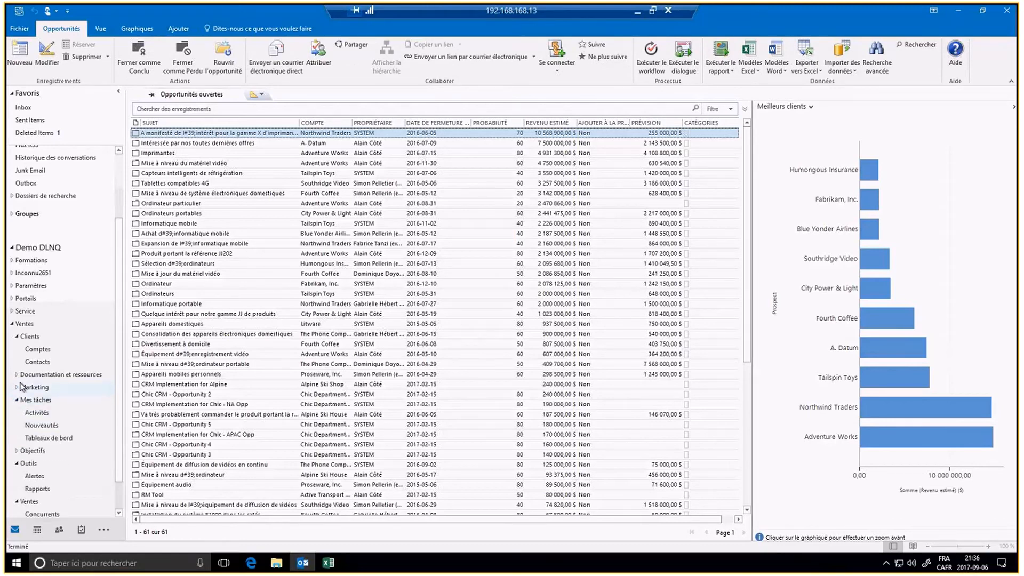
left_click(42, 440)
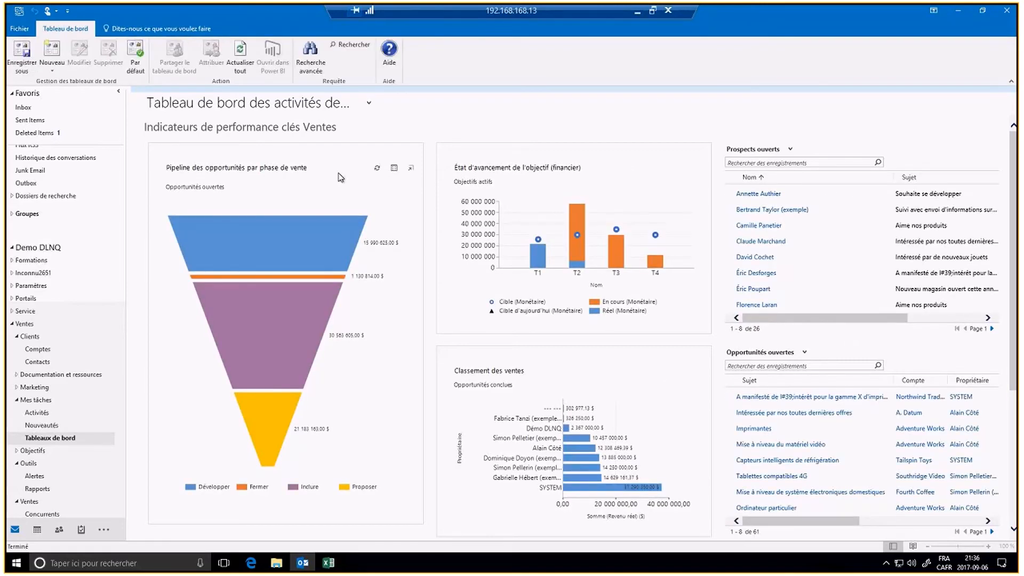
left_click(104, 526)
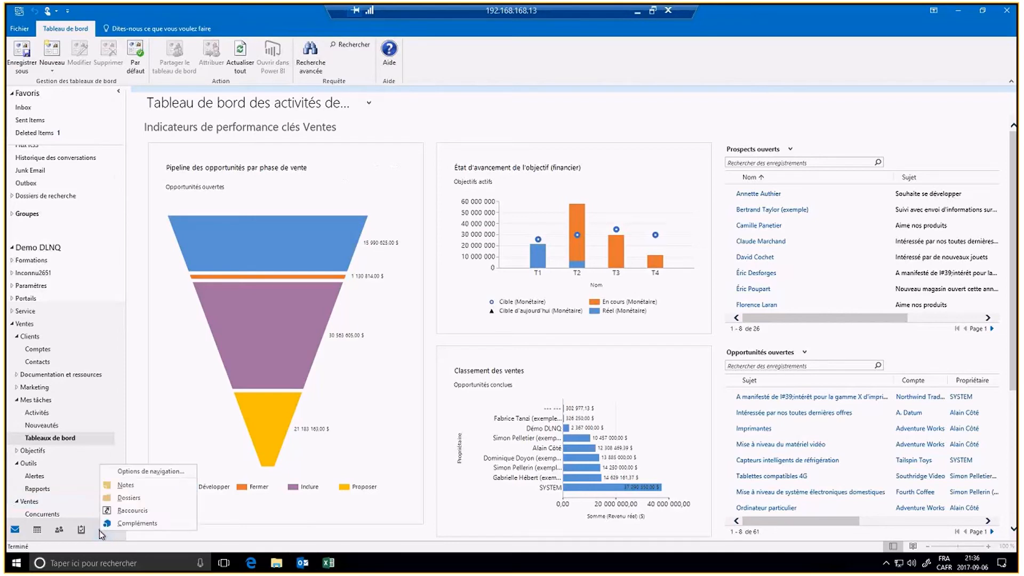
left_click(128, 525)
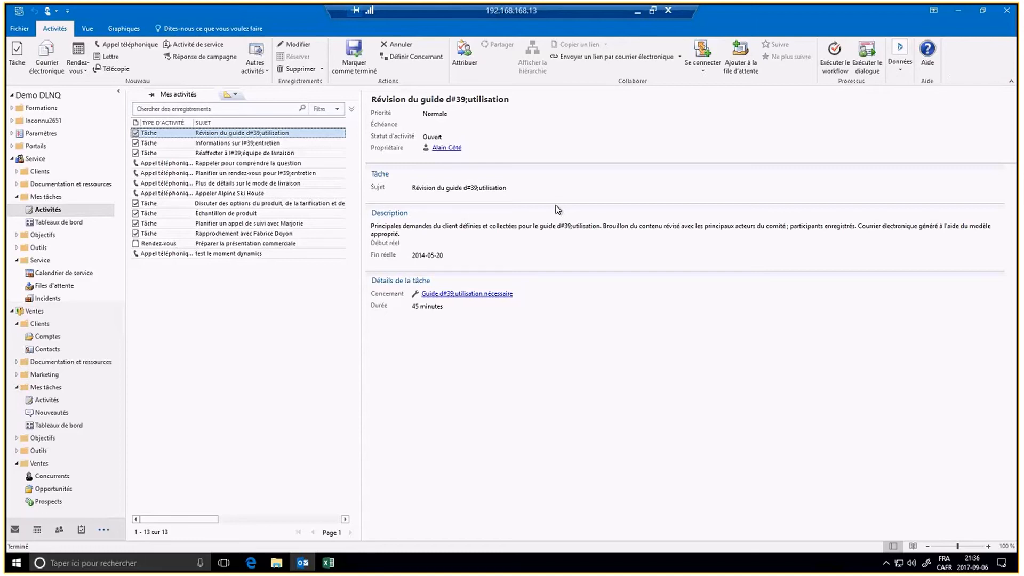
Step: Assign the 'Révision du guide d'utilisation' task to the looked-up user, leaving 12 activities
left_click(463, 55)
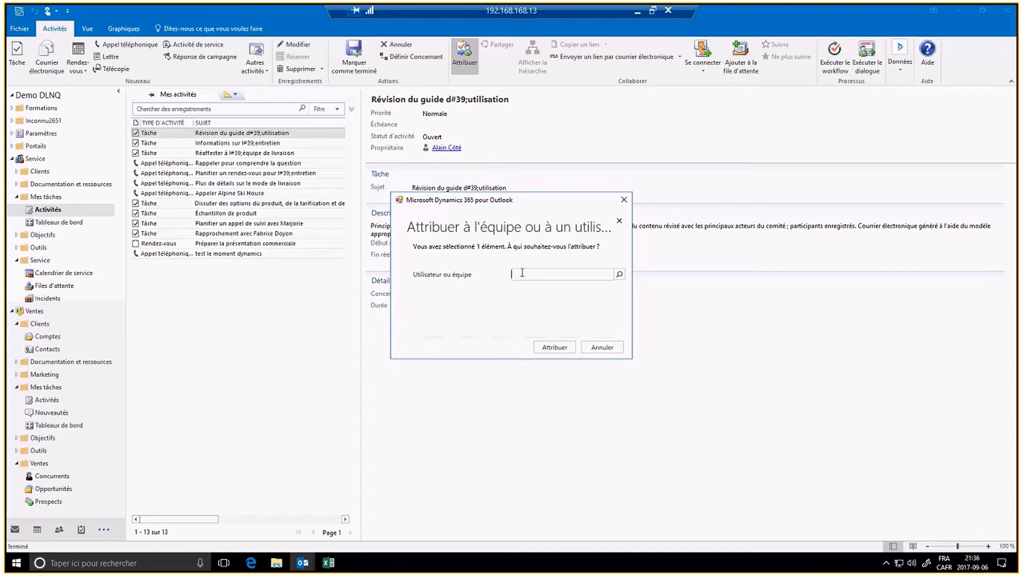
type("micael")
left_click(546, 296)
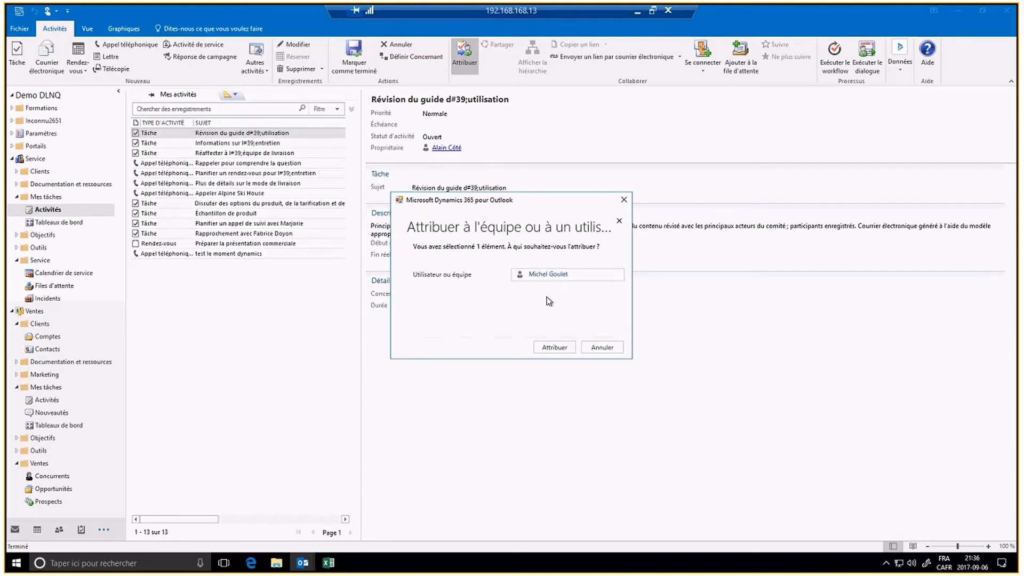
left_click(554, 347)
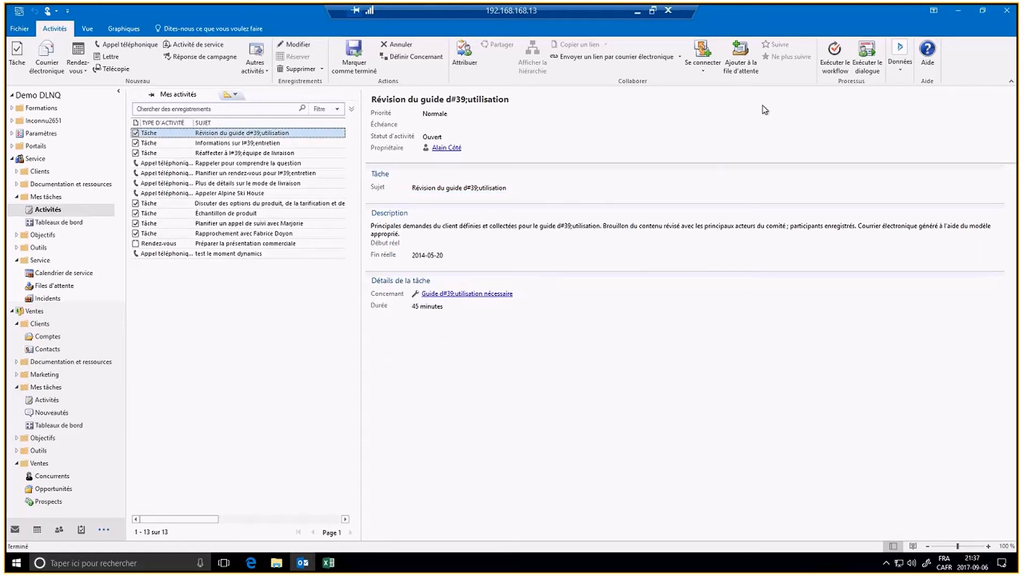
left_click(901, 75)
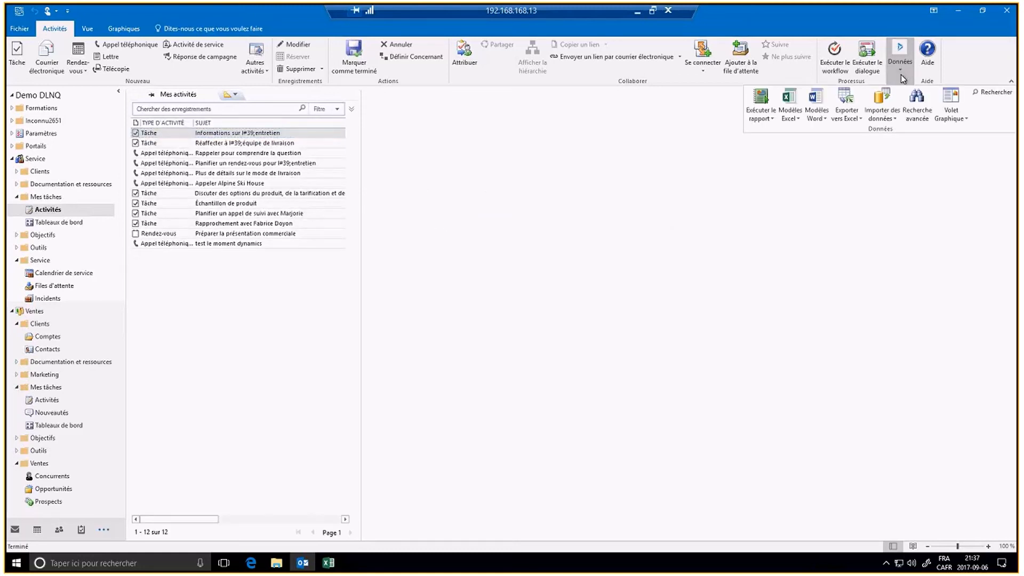
left_click(507, 353)
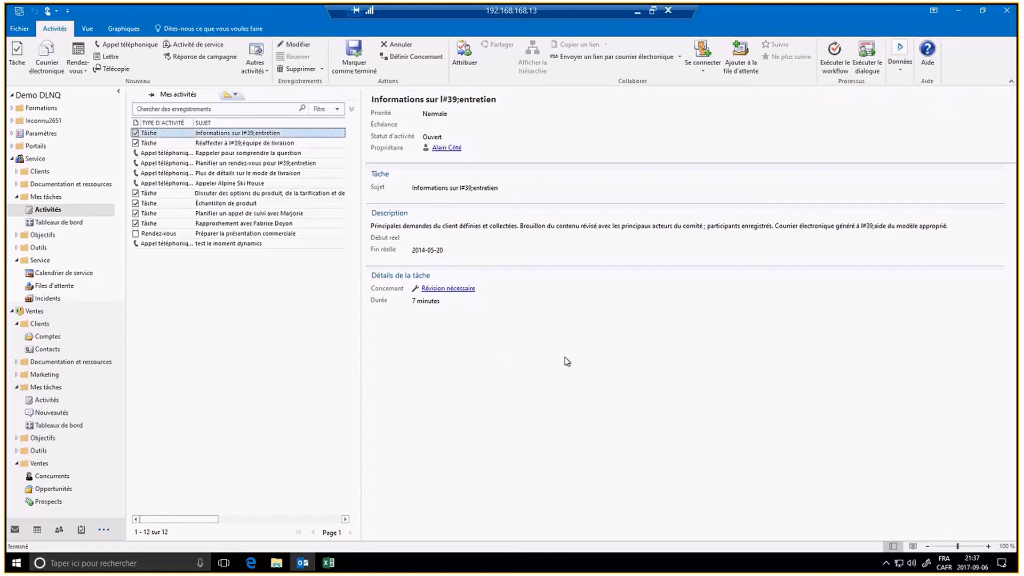